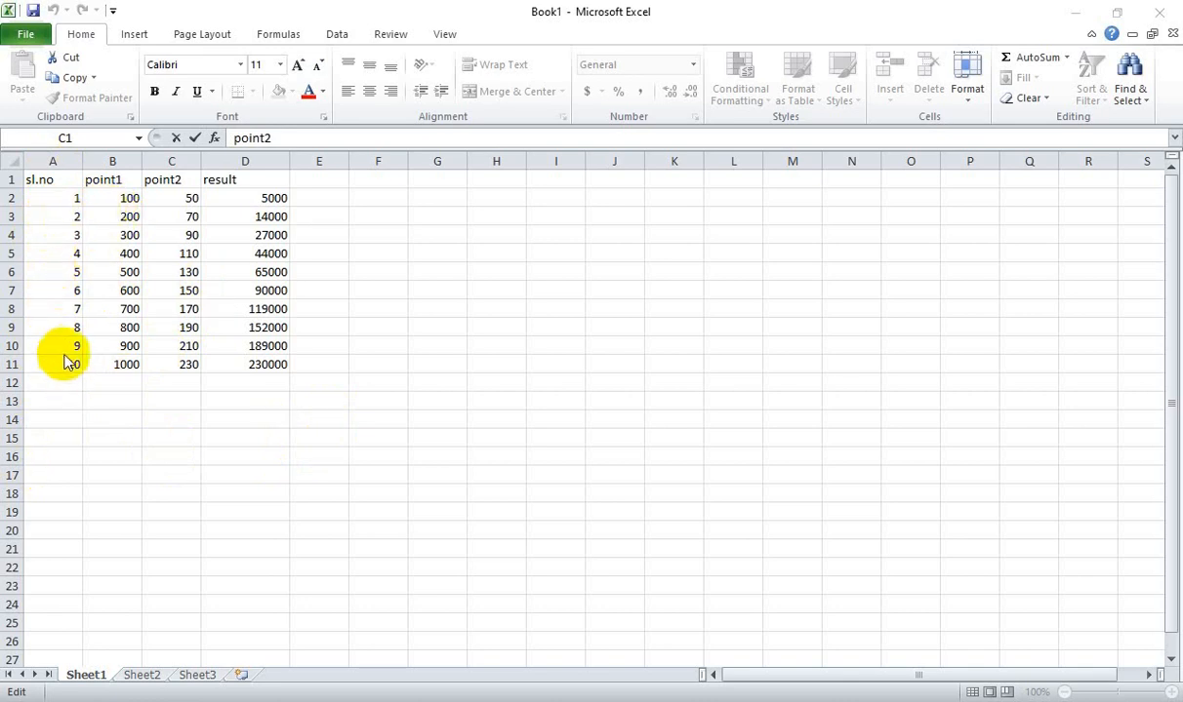
Insert a blank column before the sl.no column.
click(53, 161)
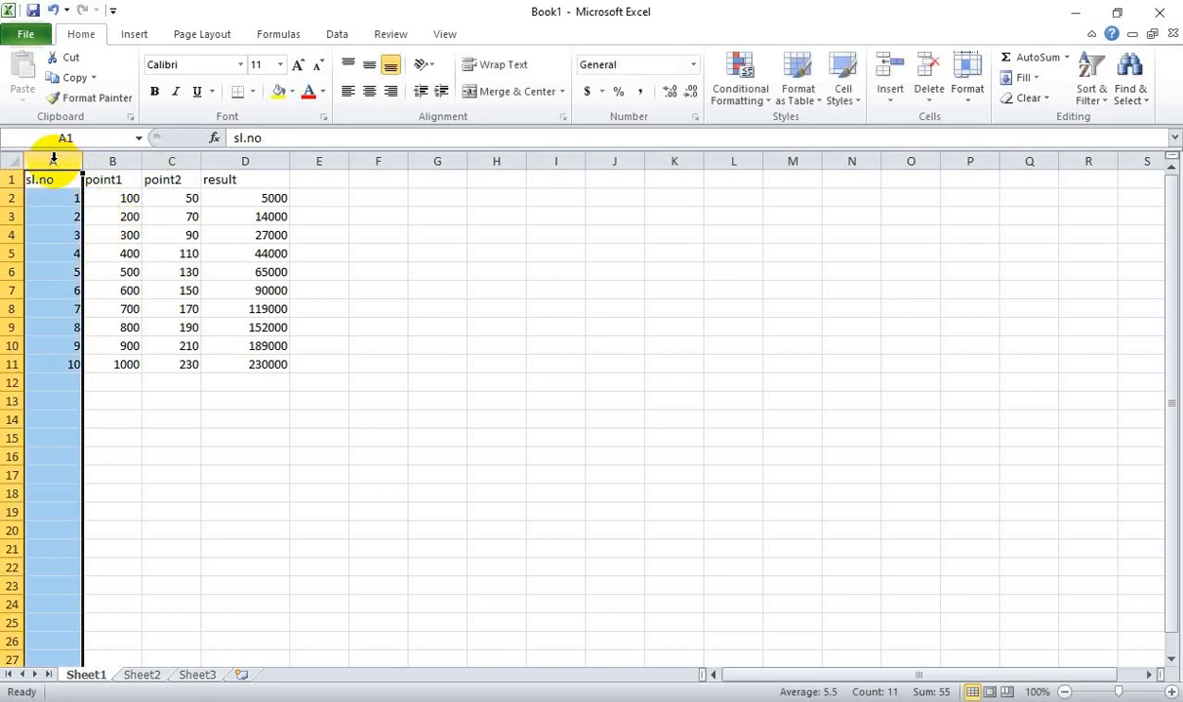
right_click(55, 163)
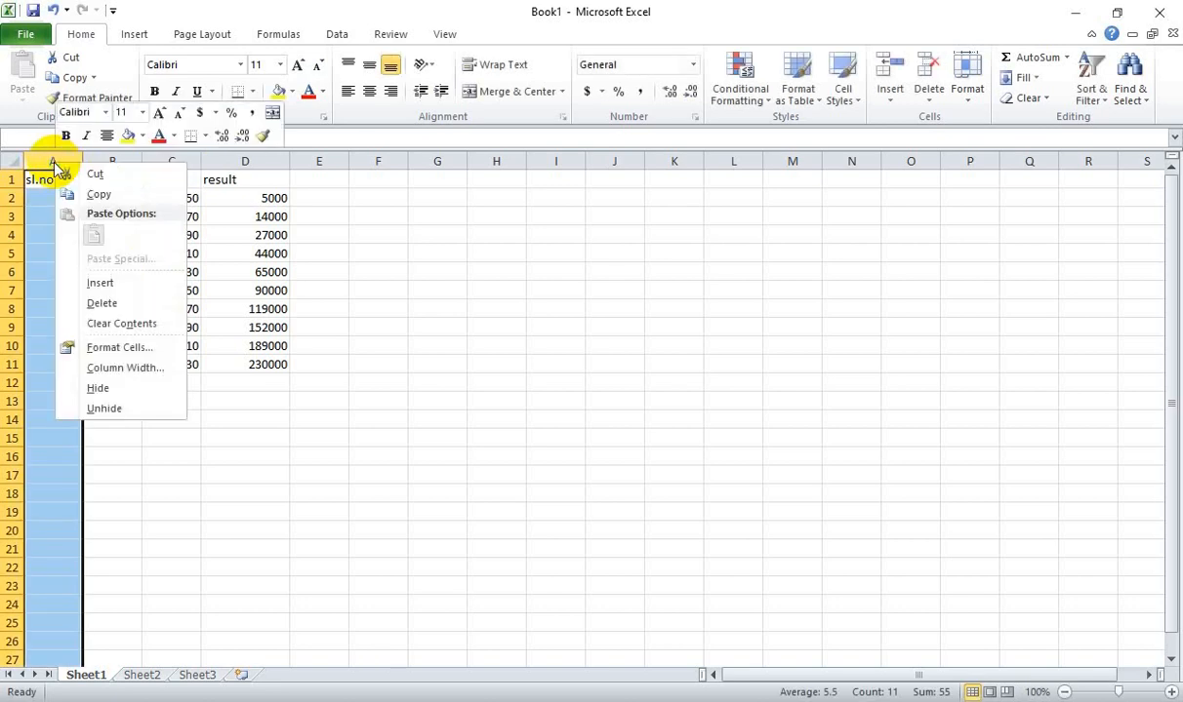
click(107, 283)
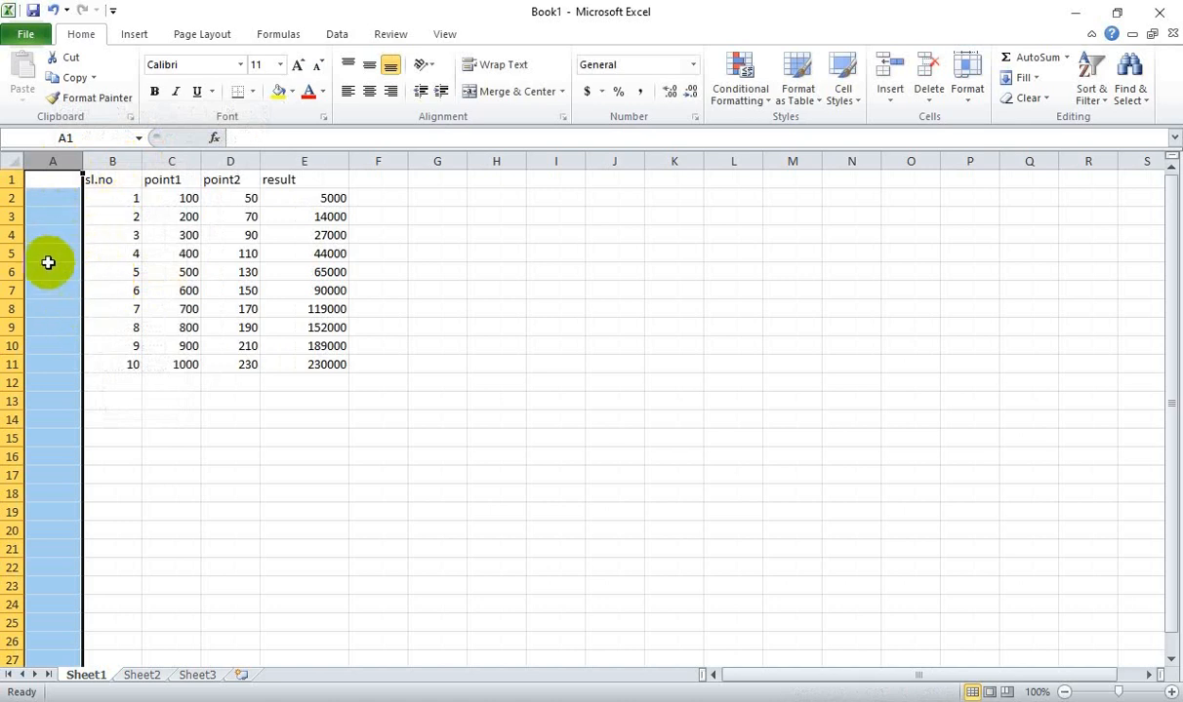
Insert a blank column between the point1 and point2 columns.
click(224, 161)
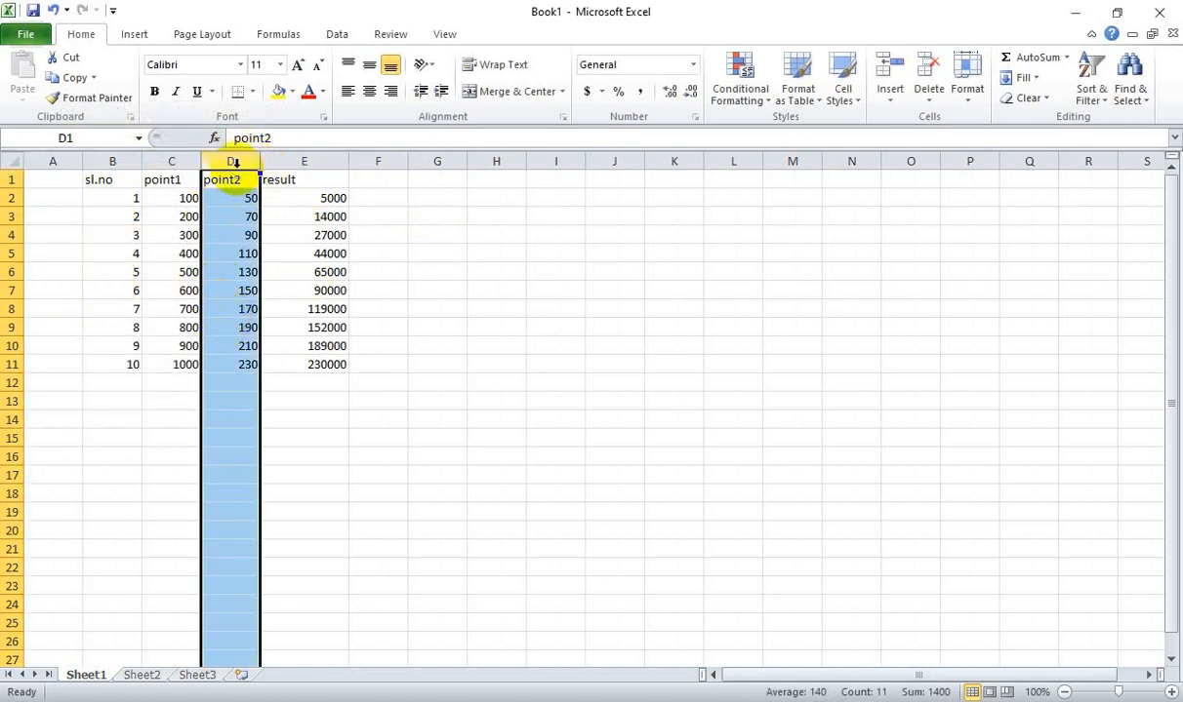
click(297, 161)
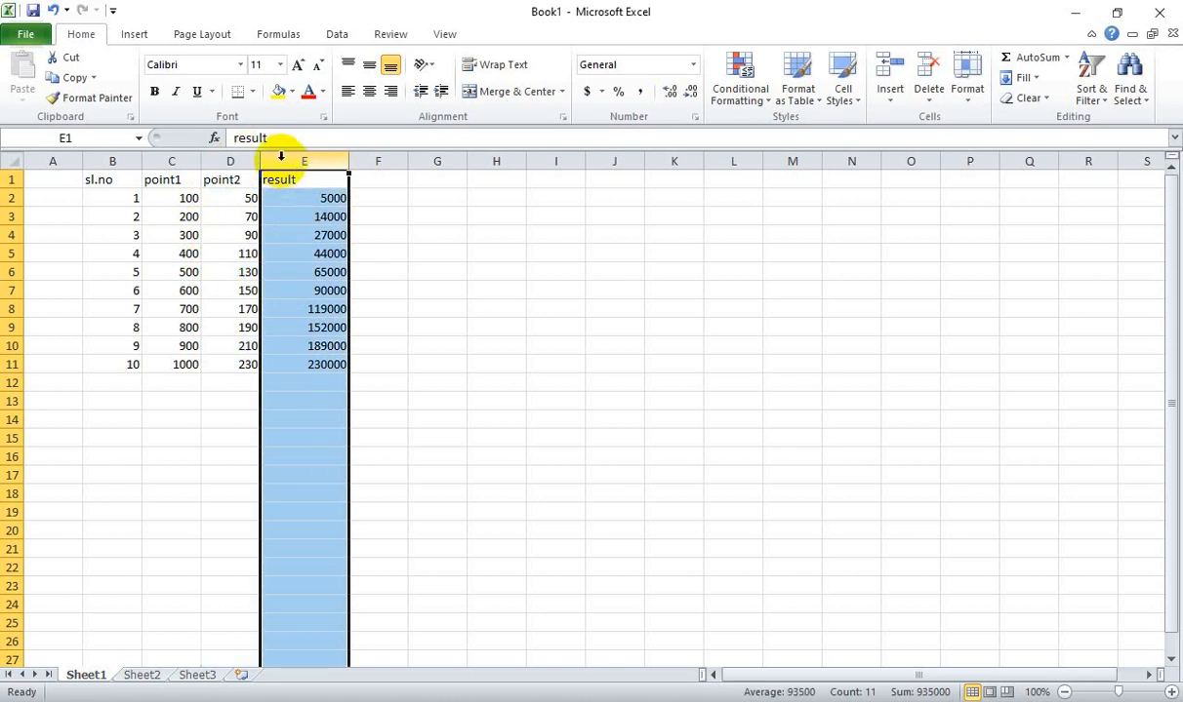
click(226, 161)
right_click(227, 158)
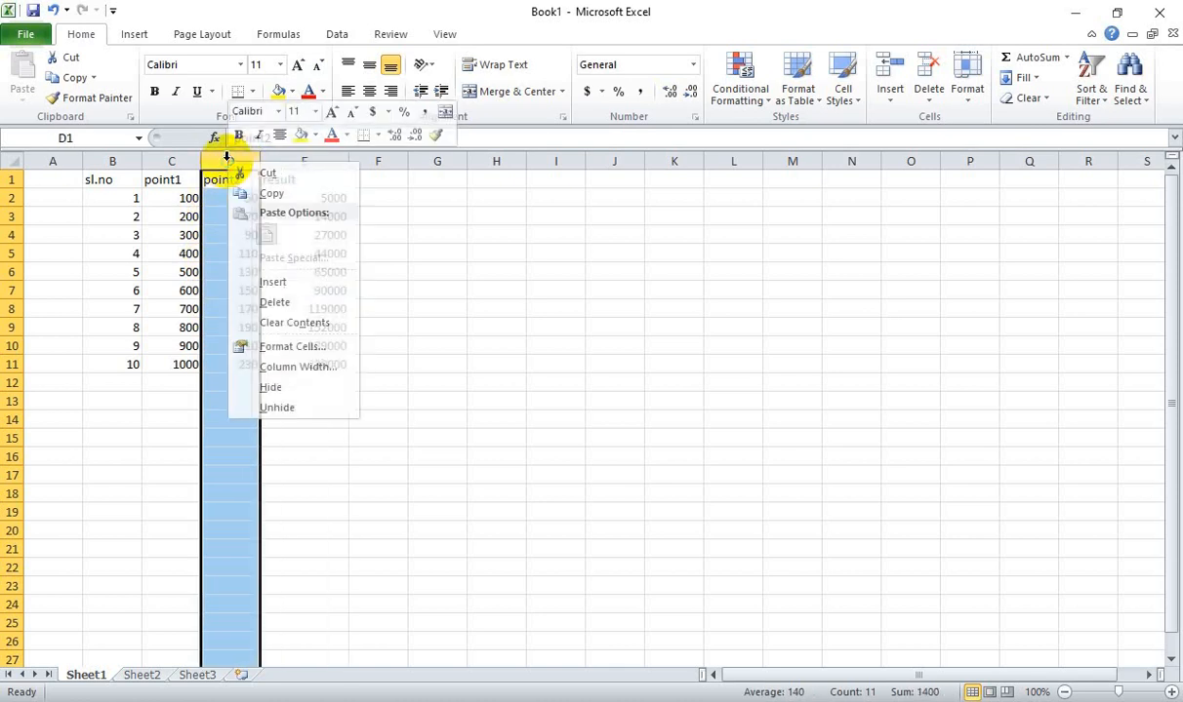
key(Escape)
right_click(232, 168)
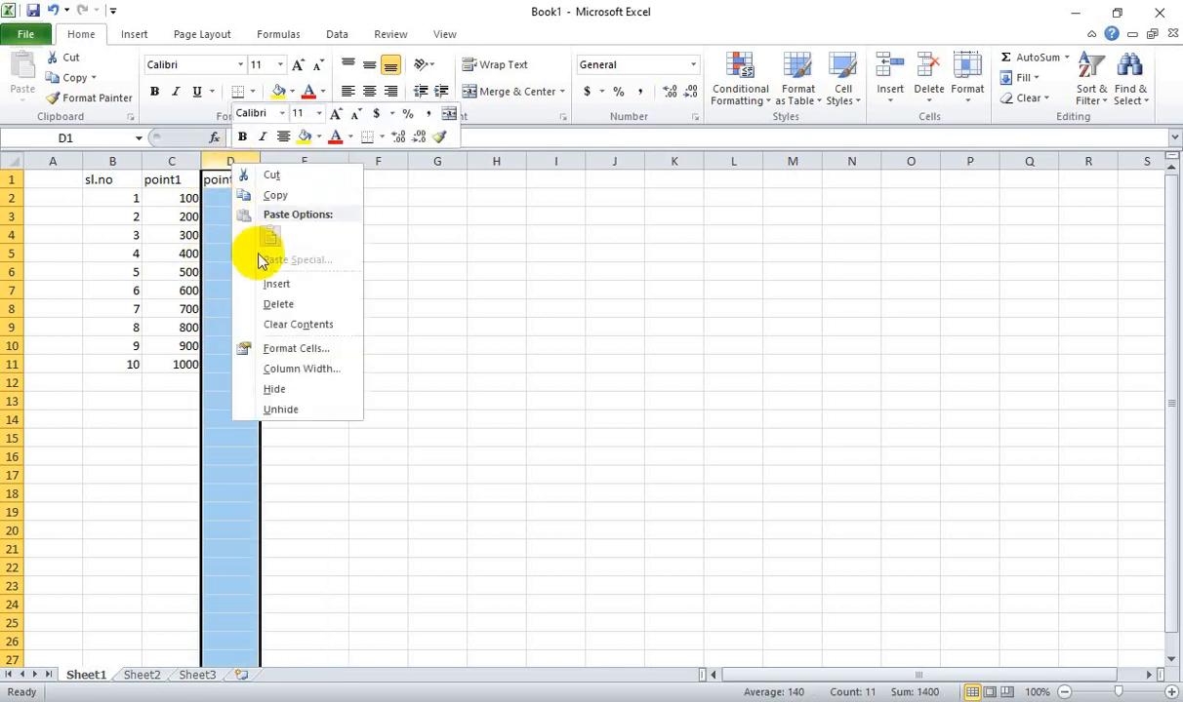
click(266, 283)
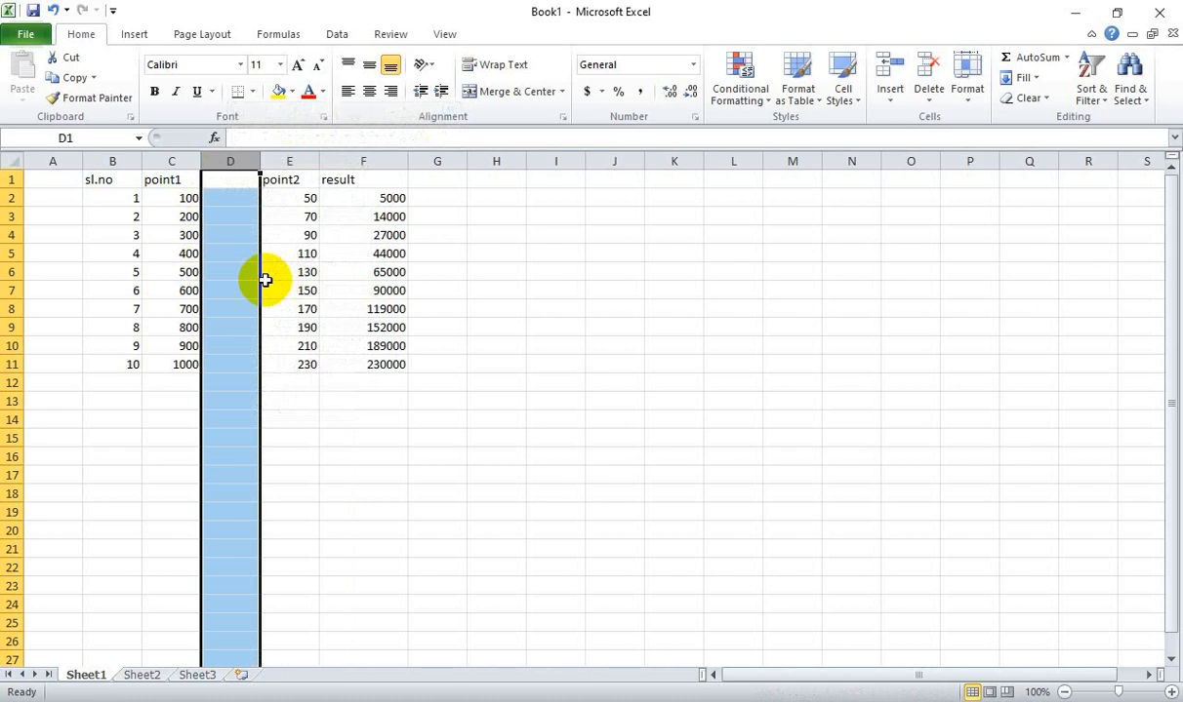
Delete the blank column before sl.no and the blank column between point1 and point2.
click(49, 159)
right_click(50, 159)
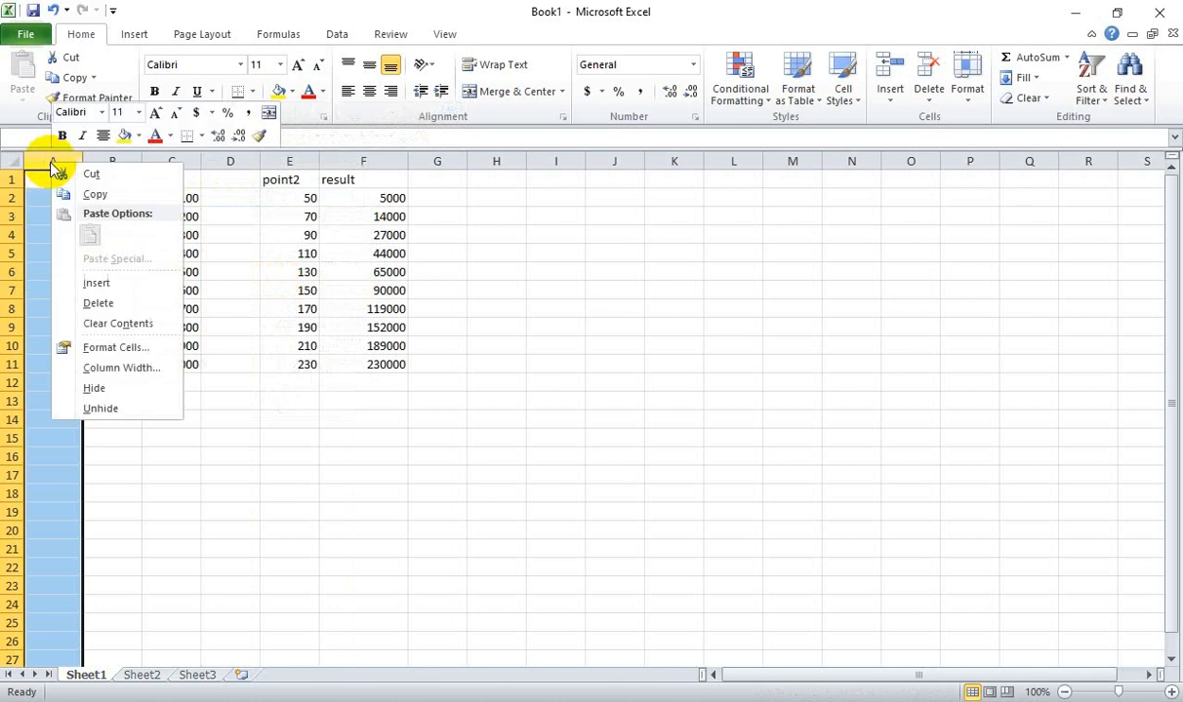
click(99, 303)
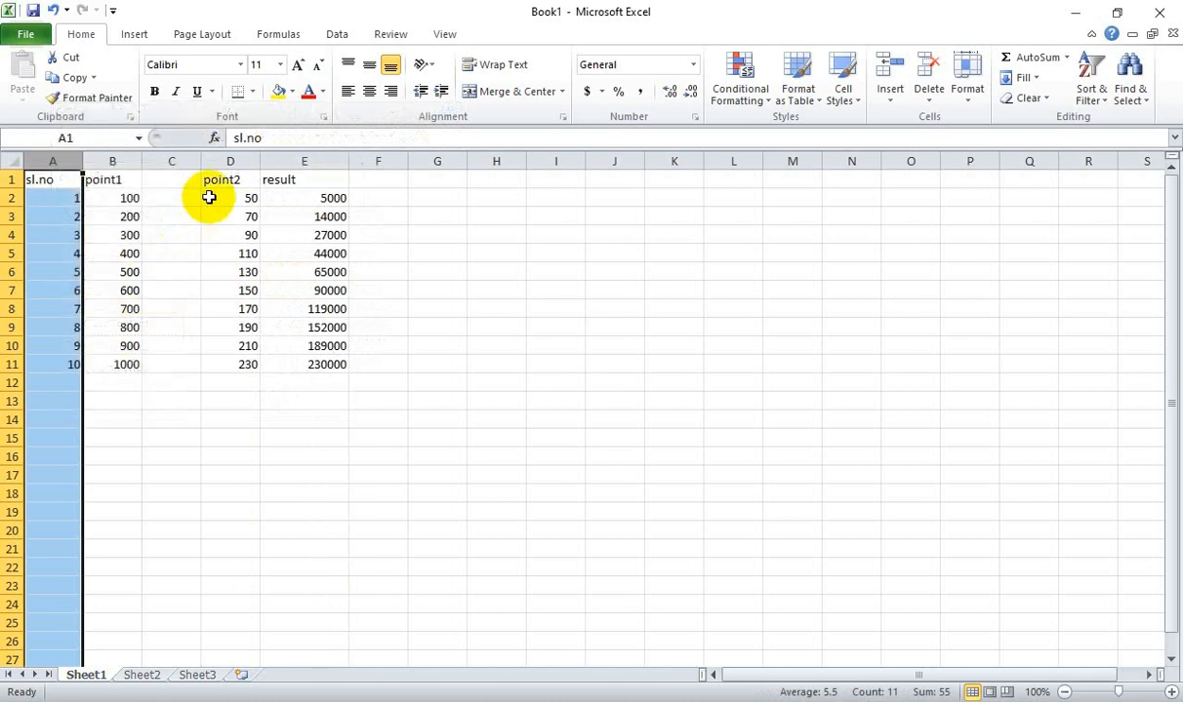
click(179, 161)
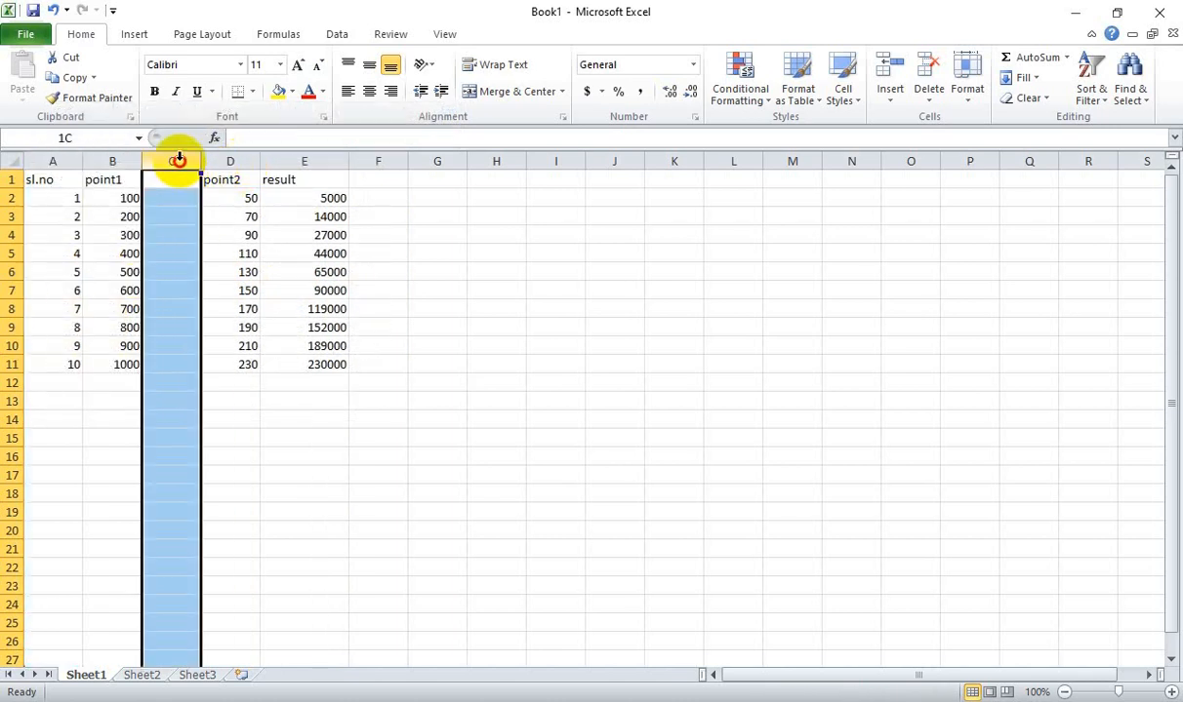
right_click(178, 159)
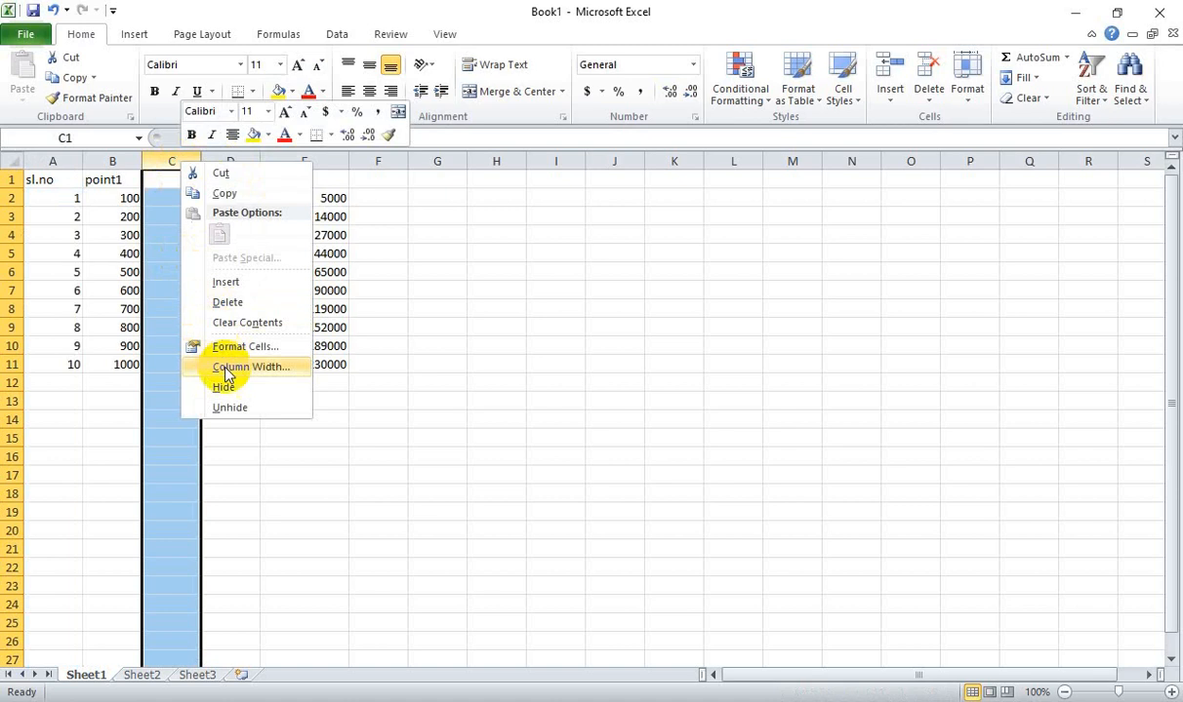
click(226, 303)
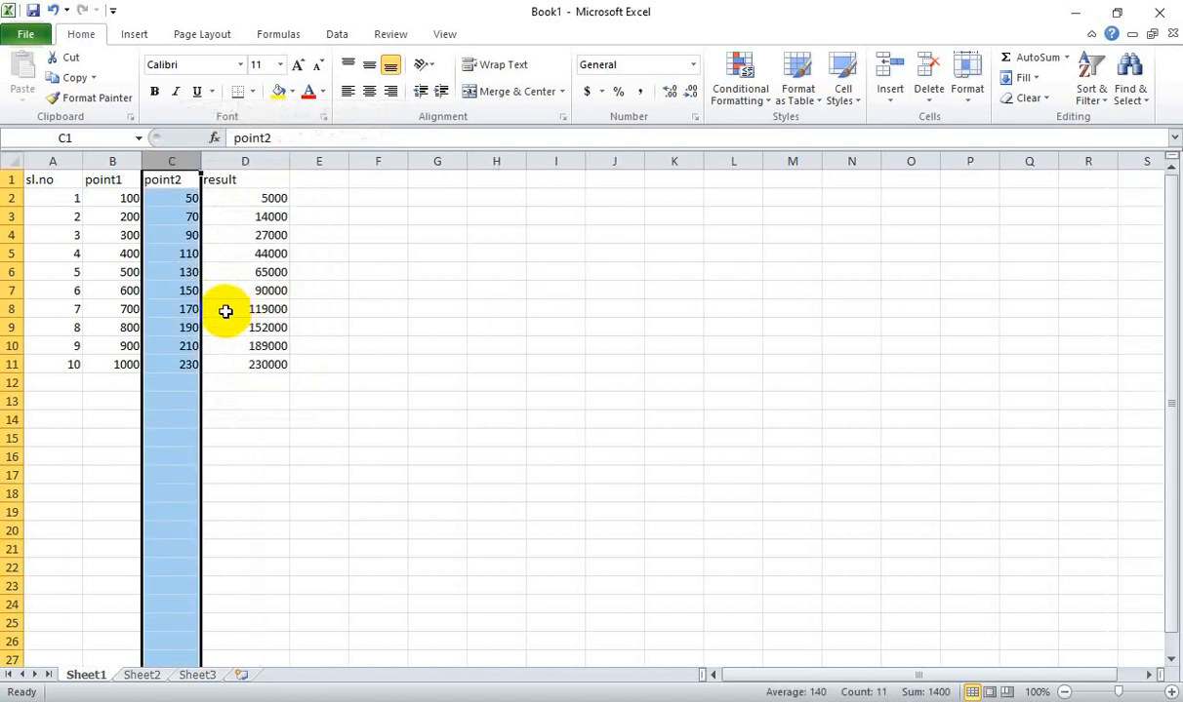
click(378, 457)
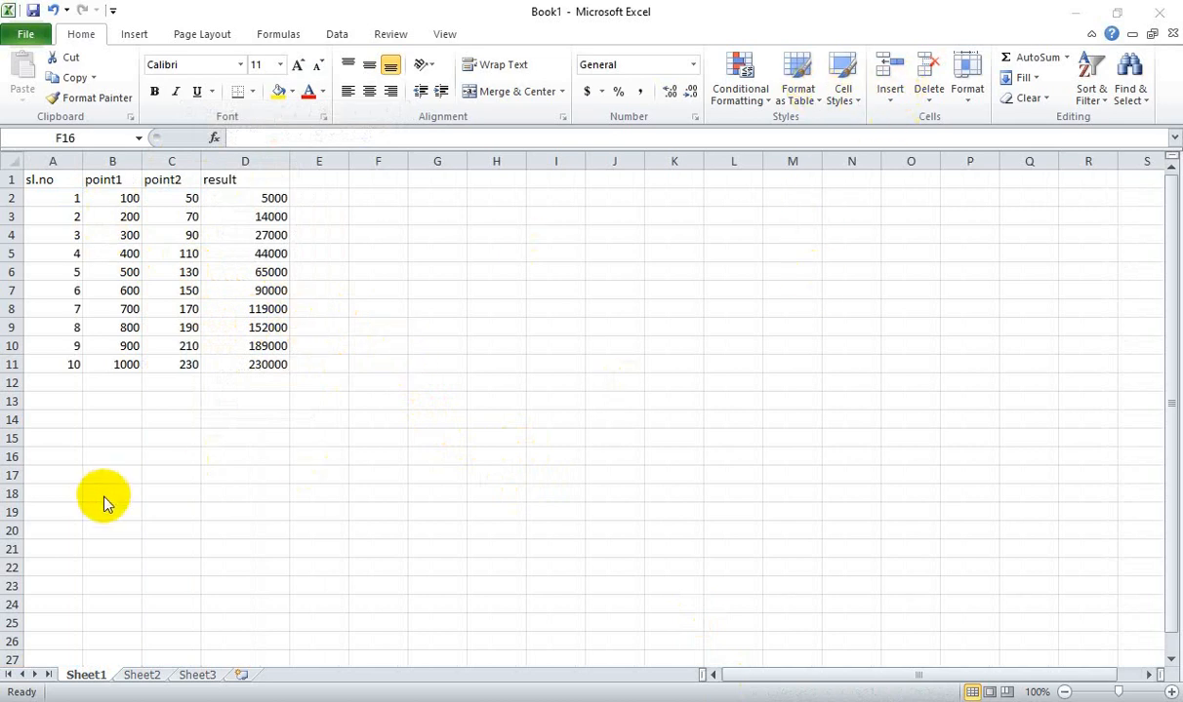
Insert a blank column before the point2 column using the ribbon commands and delete it again.
click(173, 159)
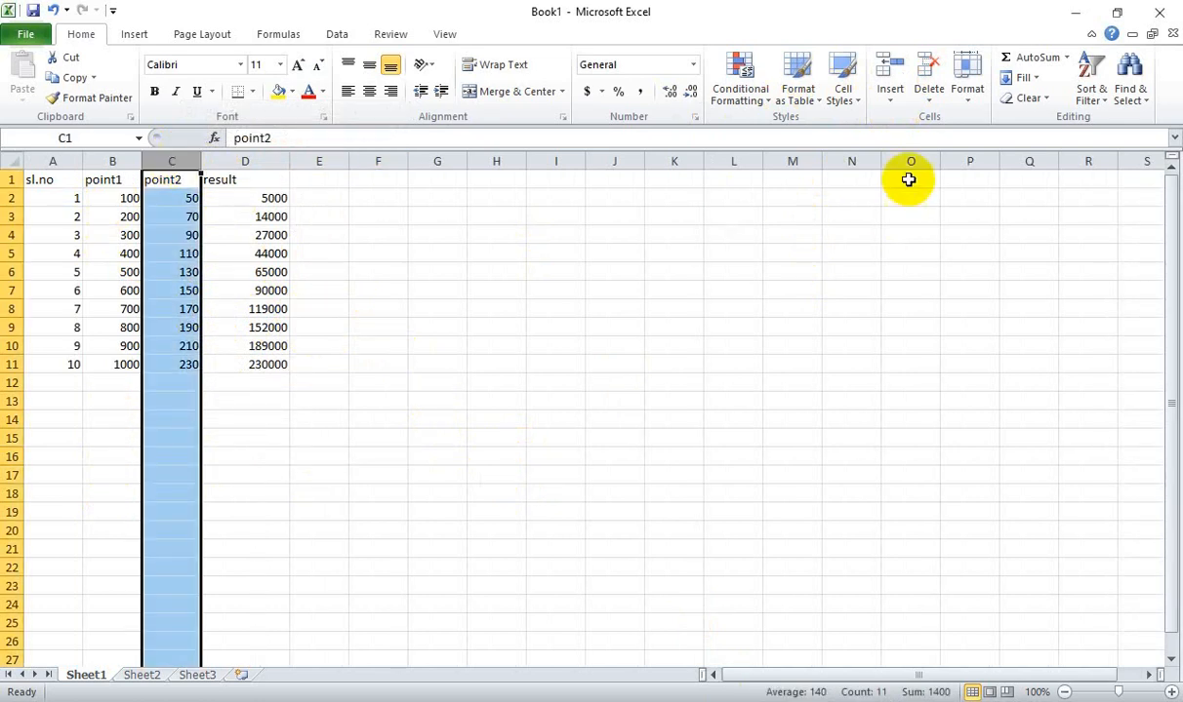
click(887, 73)
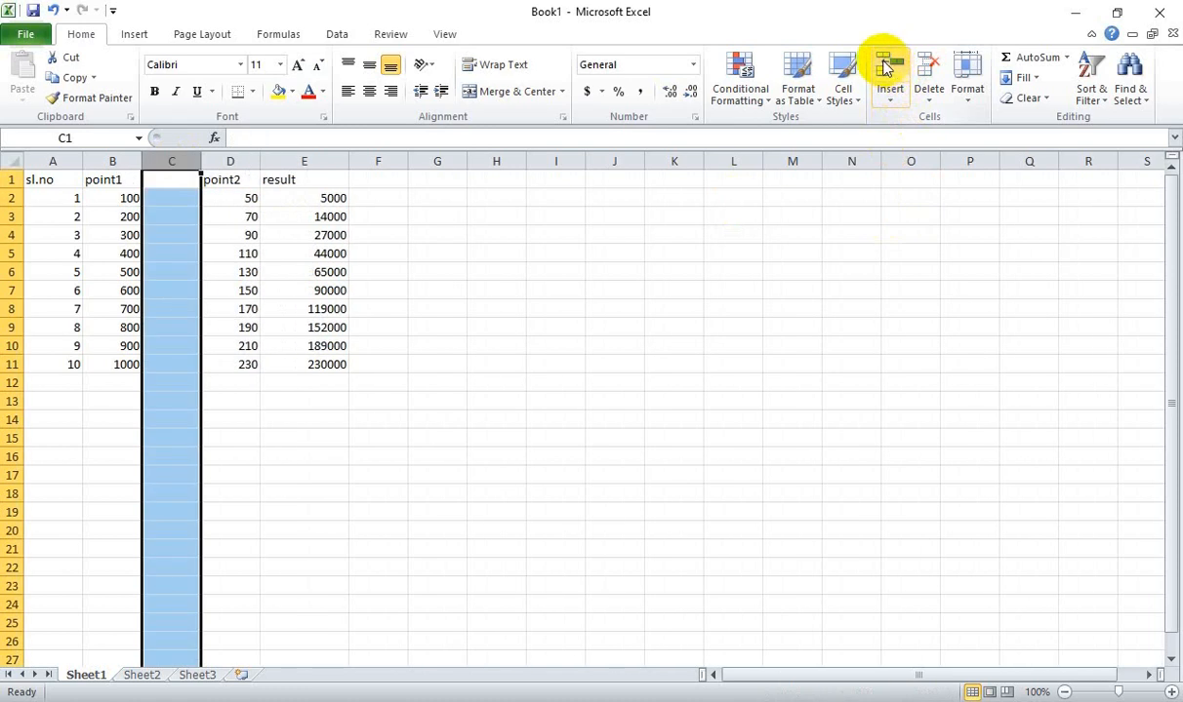
click(927, 68)
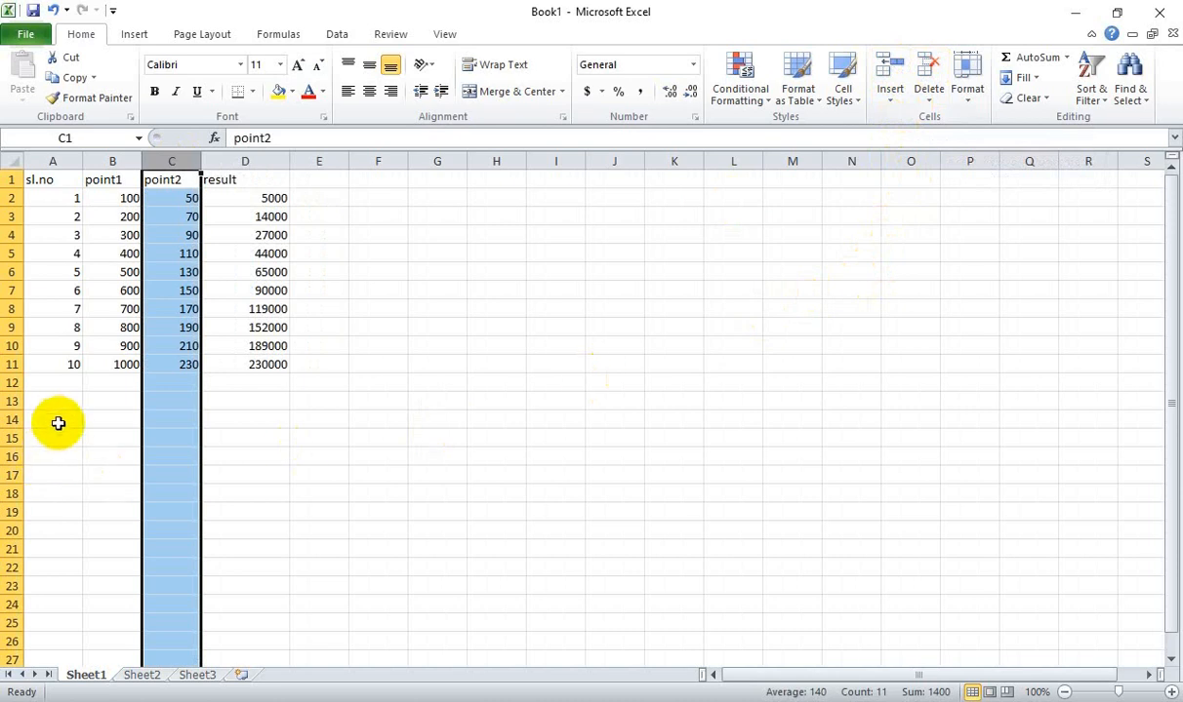
Insert a blank row above the sl.no 3 record at row 4 and delete that blank row again.
click(9, 234)
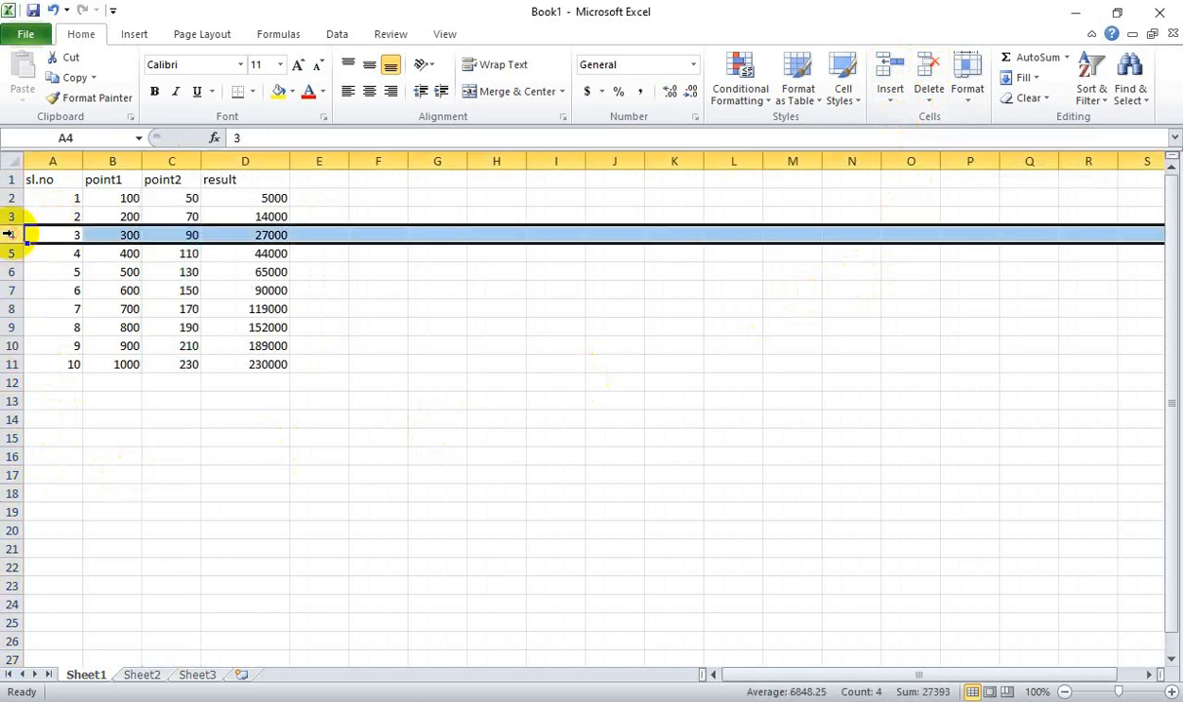
right_click(9, 234)
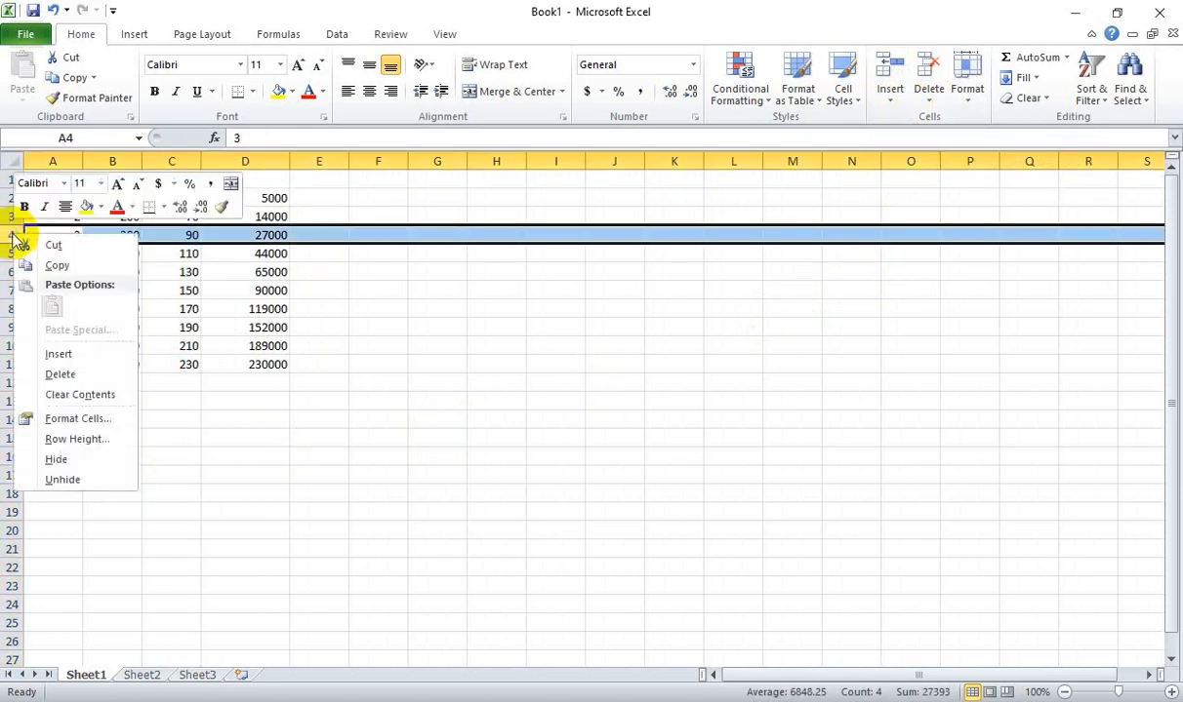
click(56, 353)
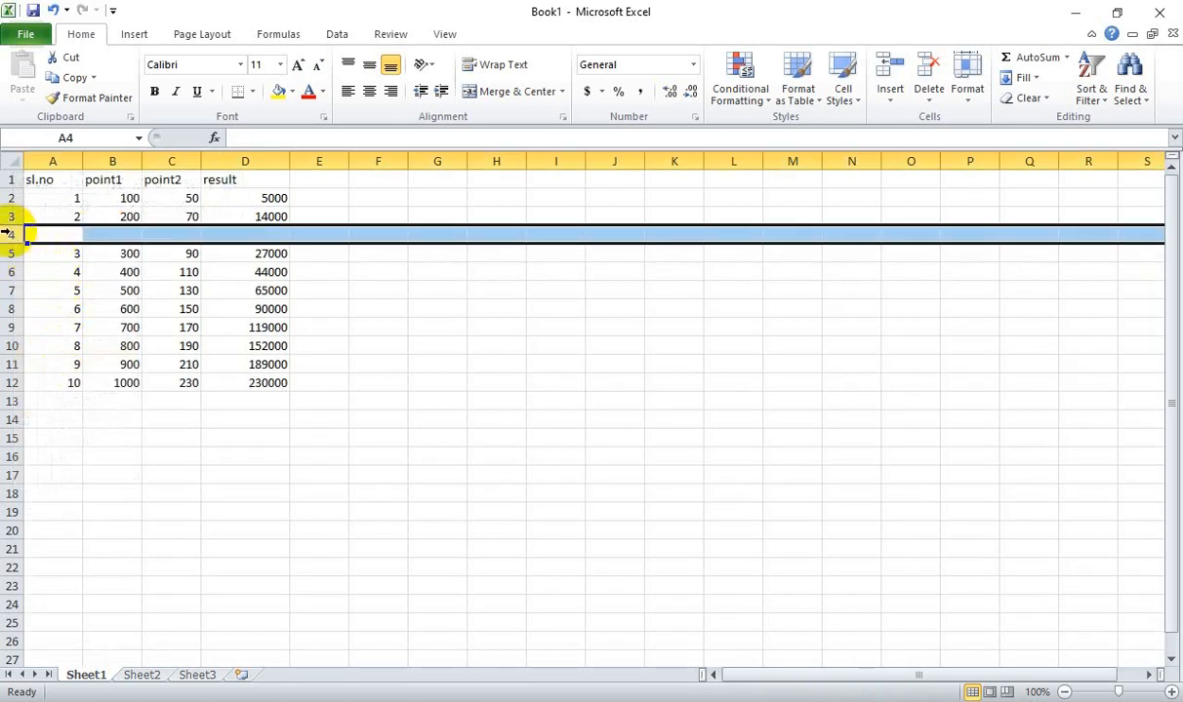
right_click(11, 233)
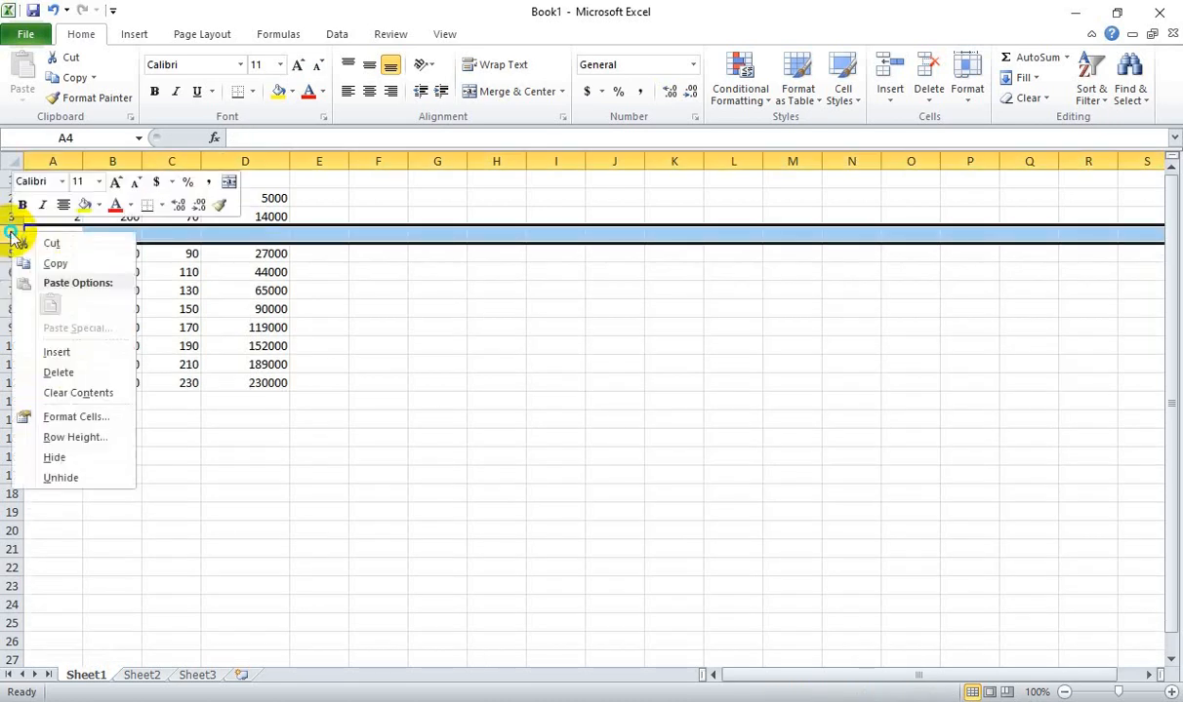
click(55, 374)
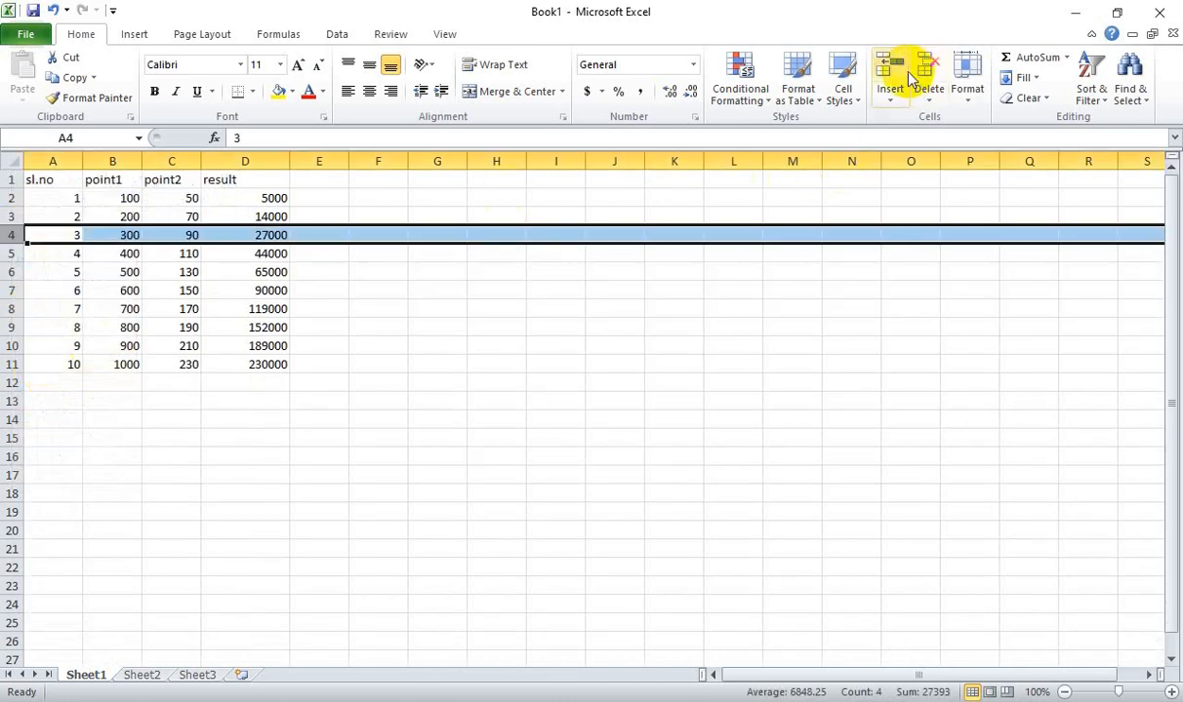
Insert a blank row above the sl.no 7 record at row 8 and delete that blank row again.
click(9, 309)
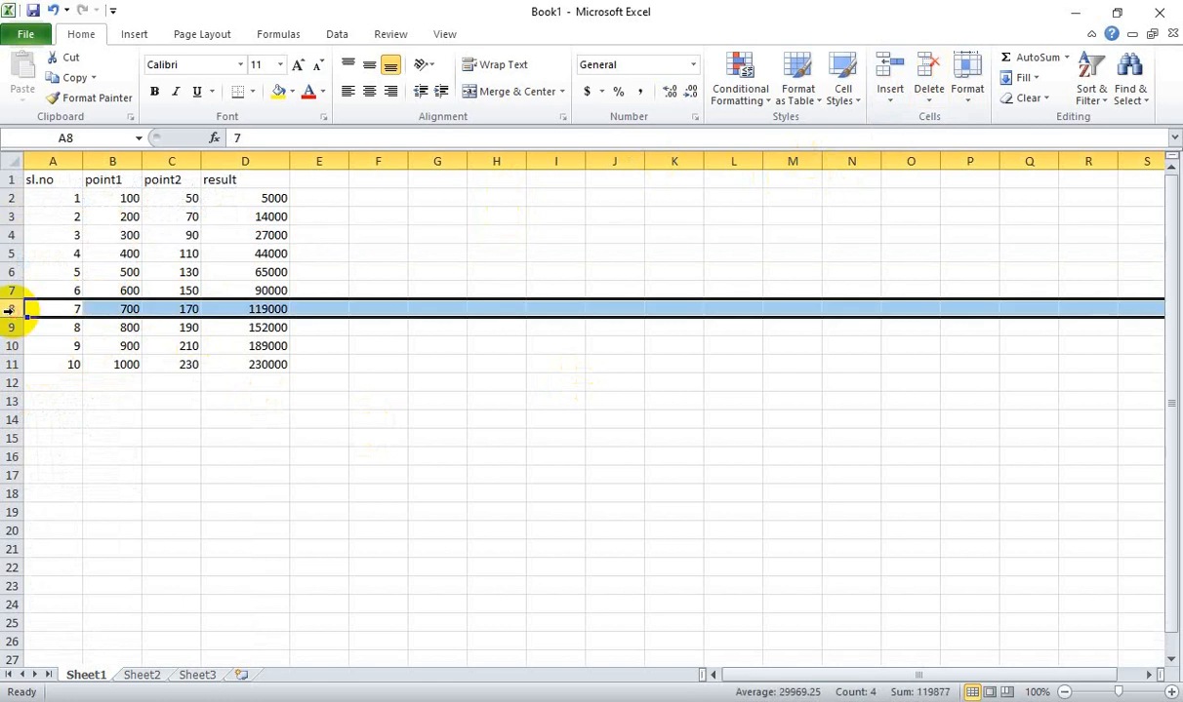
click(890, 70)
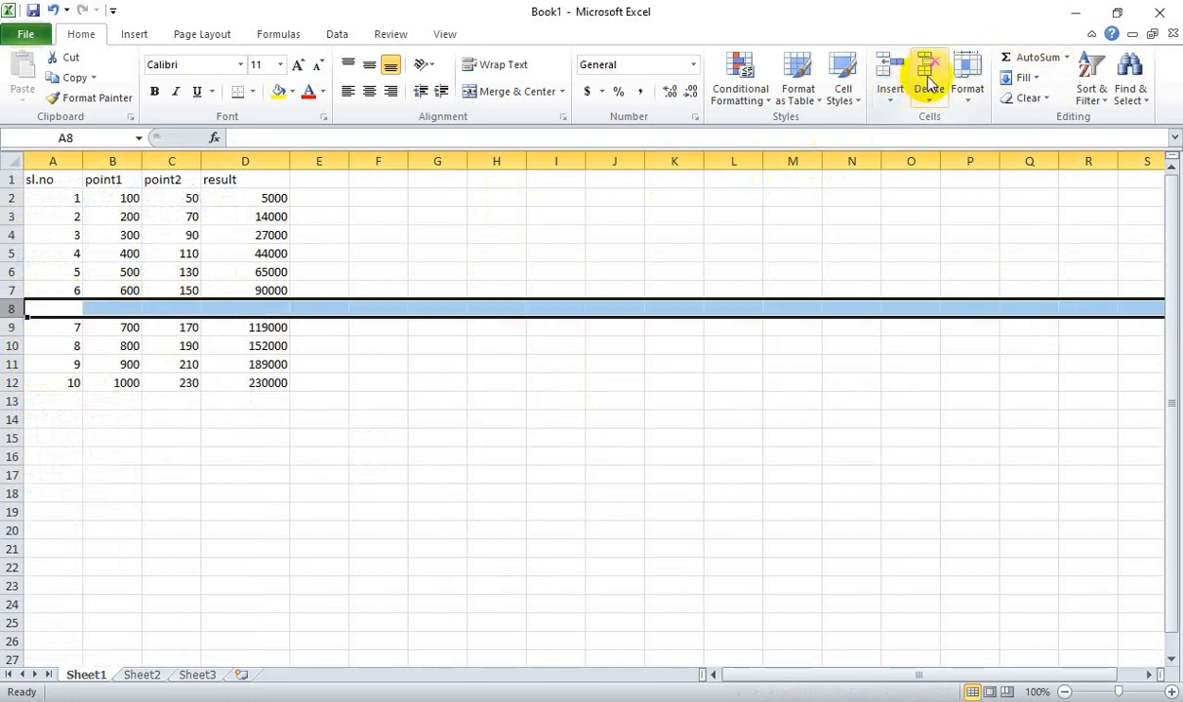
click(928, 73)
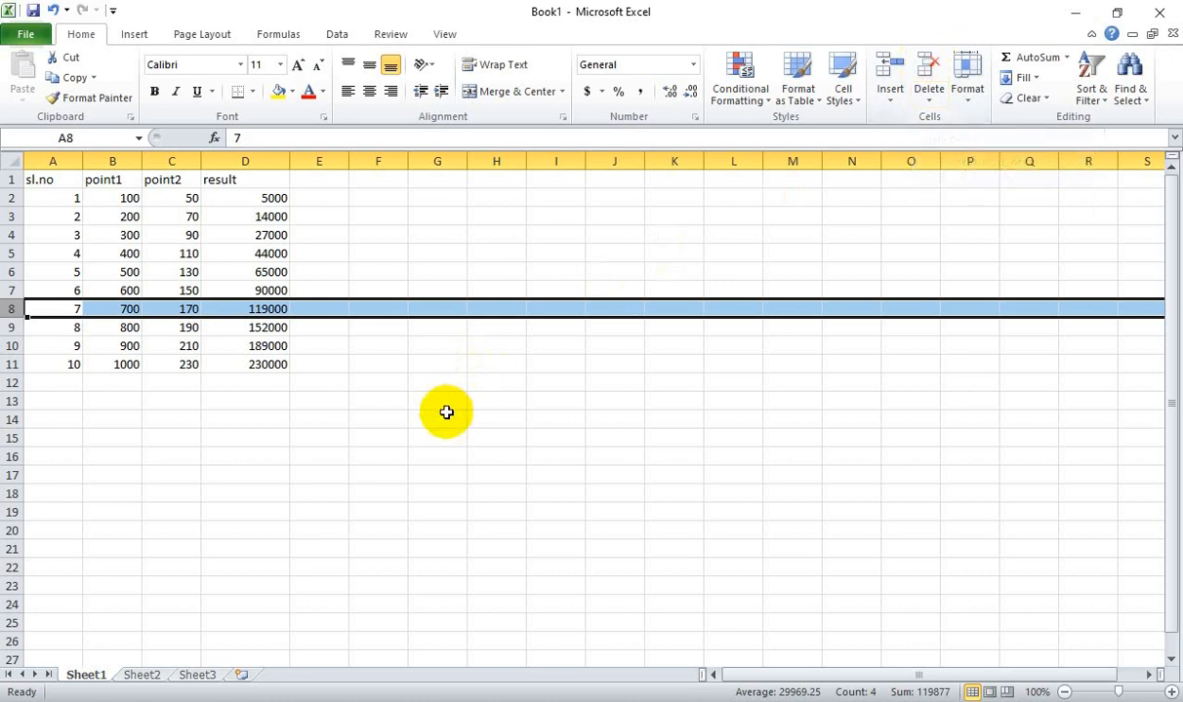
click(174, 472)
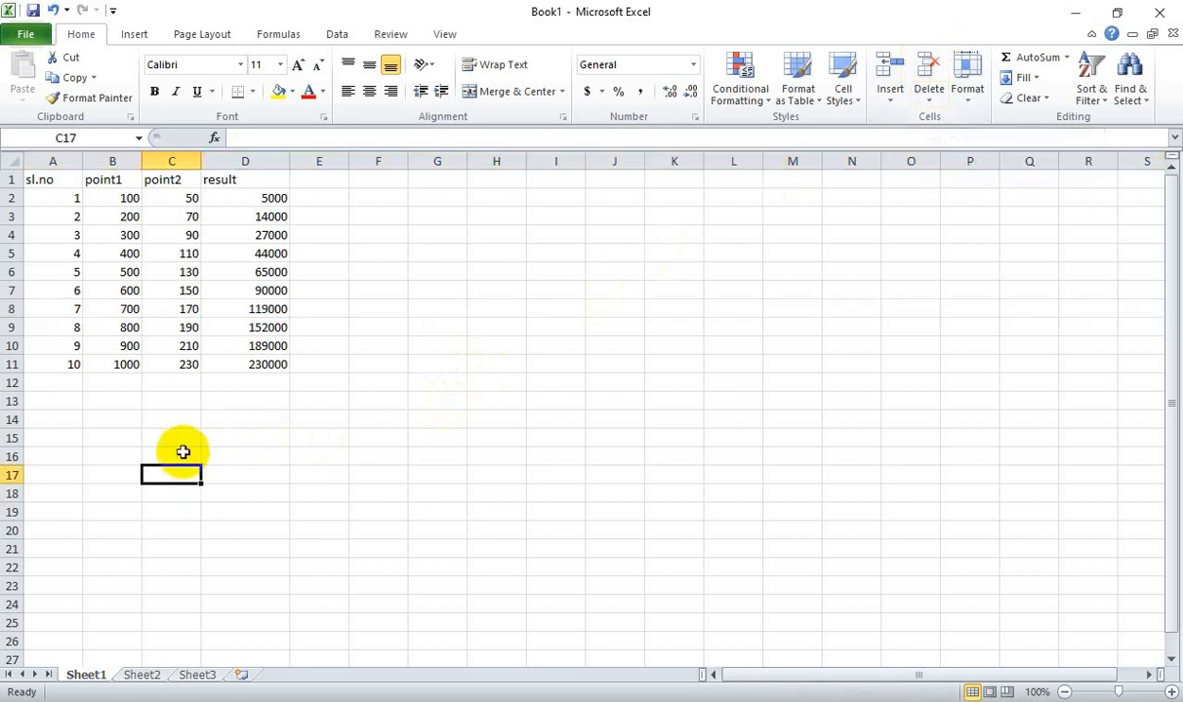
Copy the whole point2 column into column M and delete the pasted column.
click(168, 161)
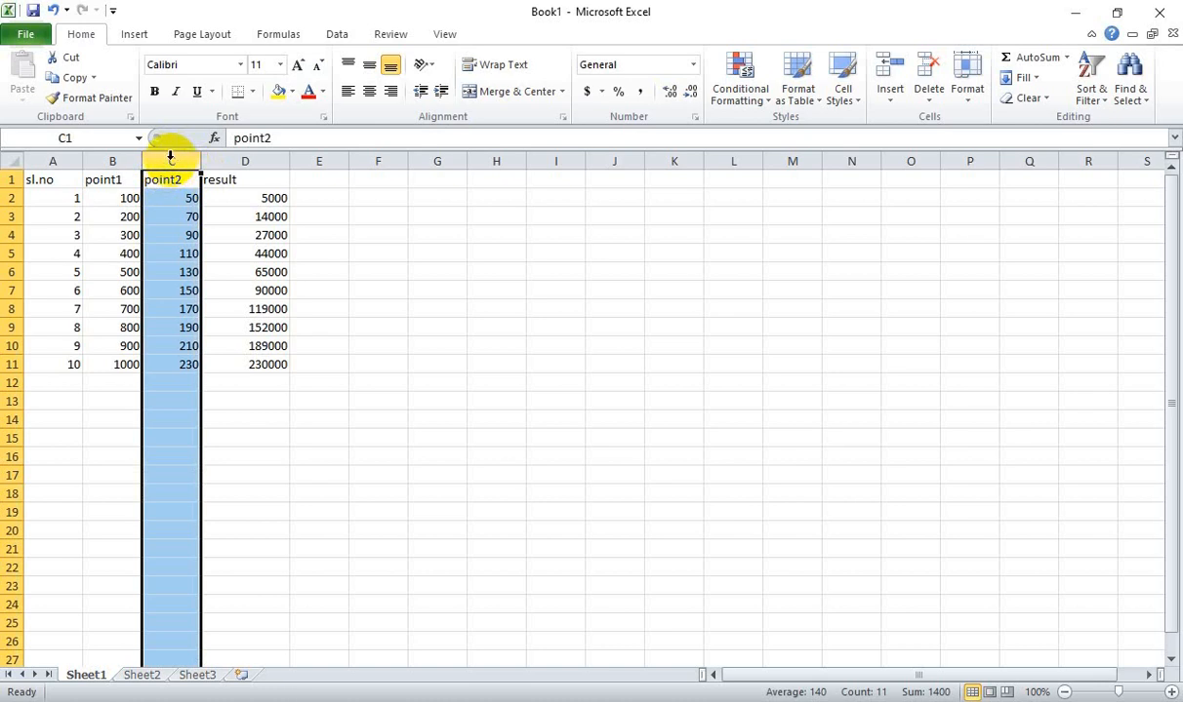
click(86, 79)
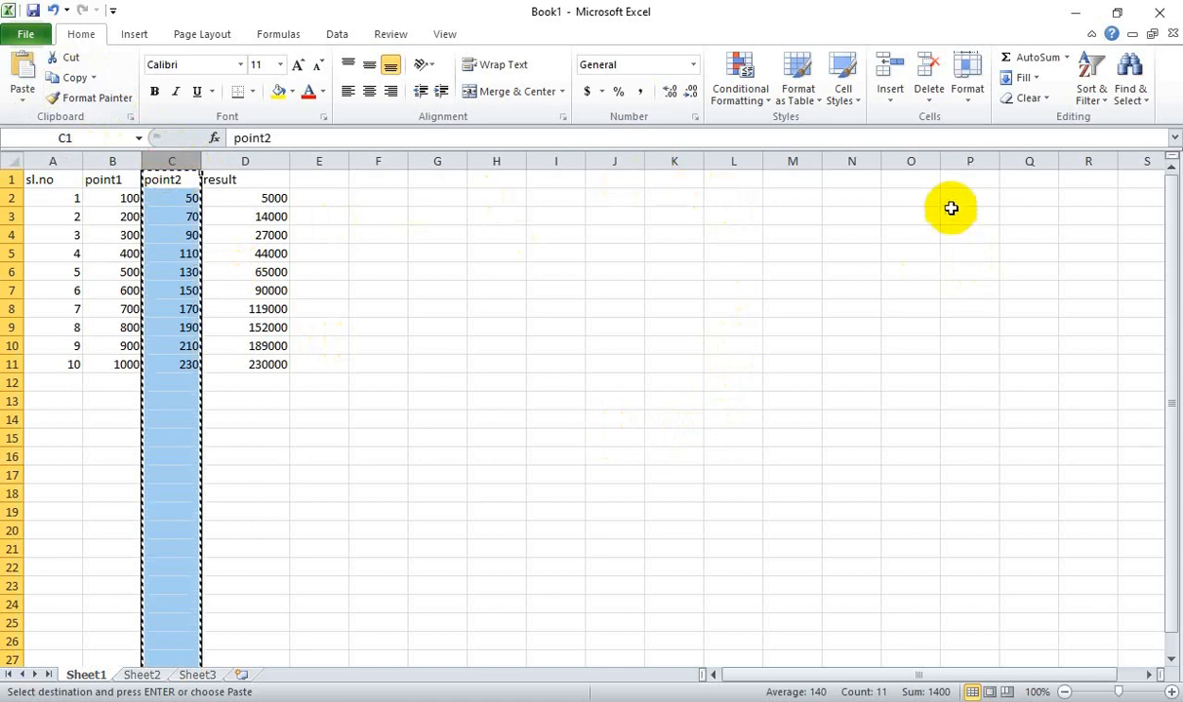
click(852, 160)
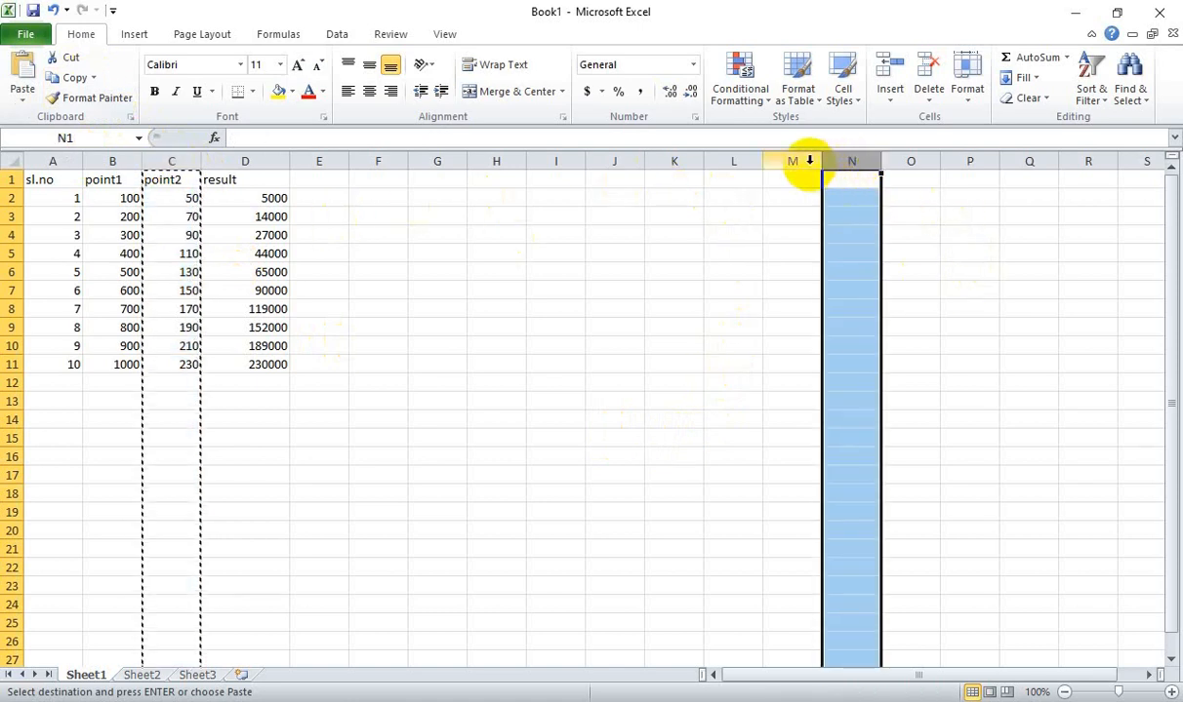
click(809, 161)
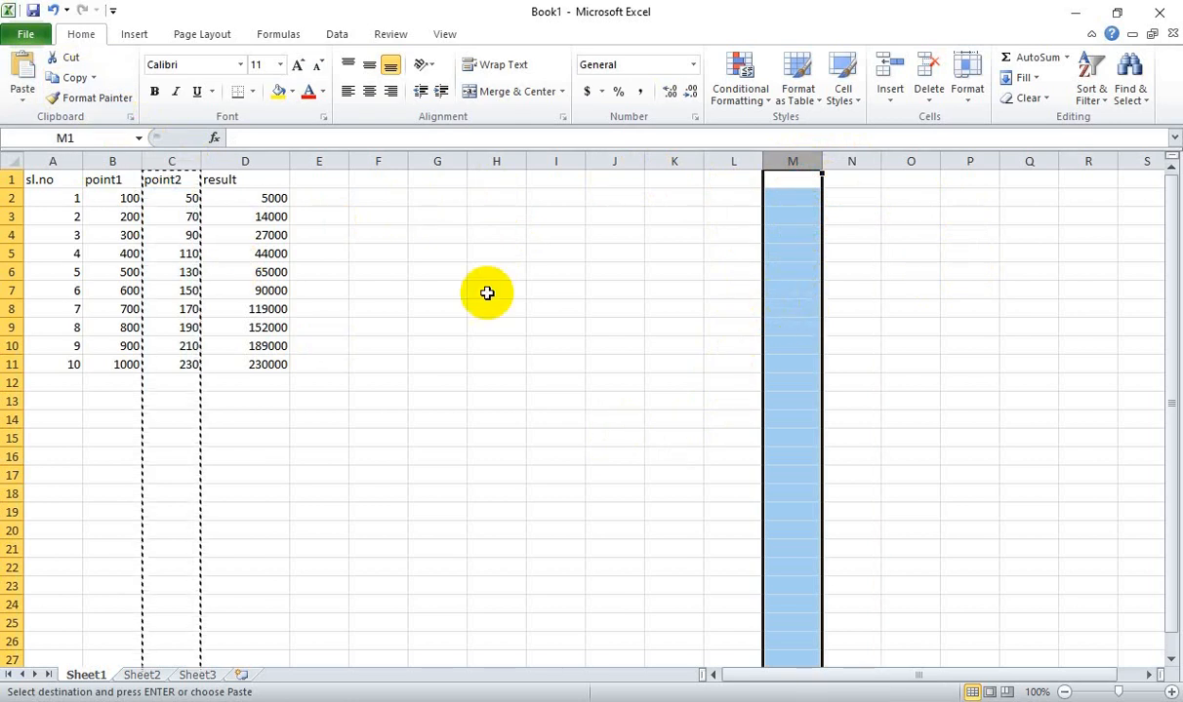
click(30, 86)
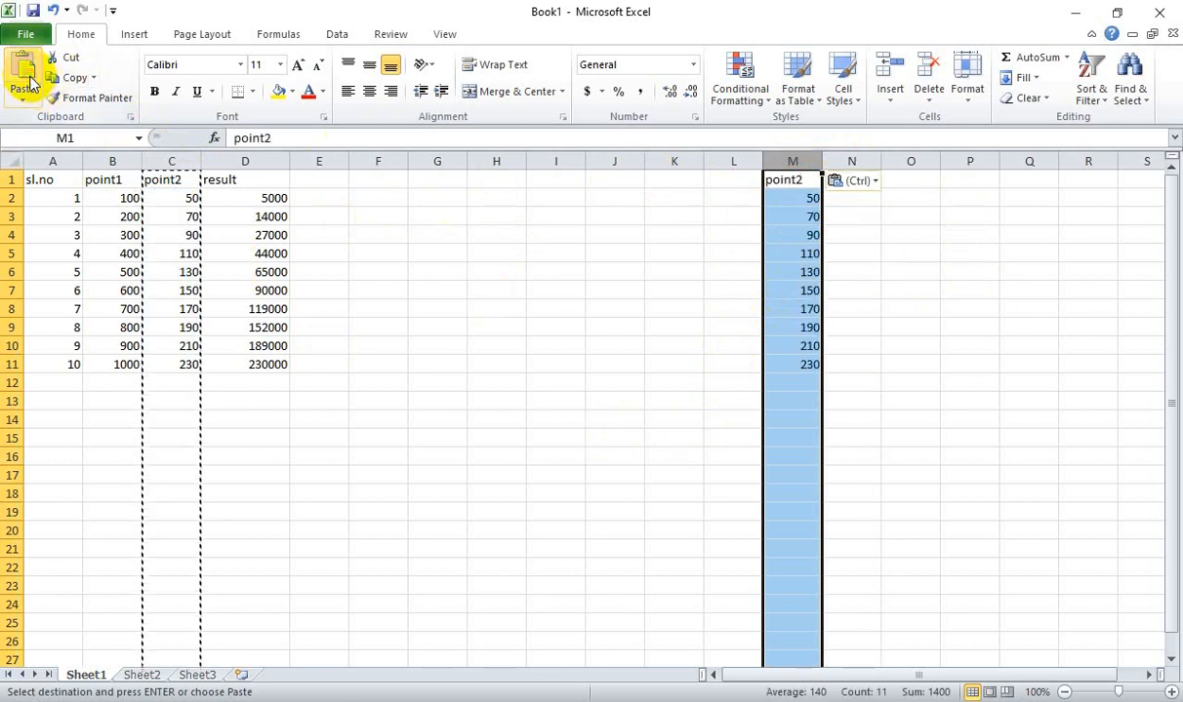
click(639, 386)
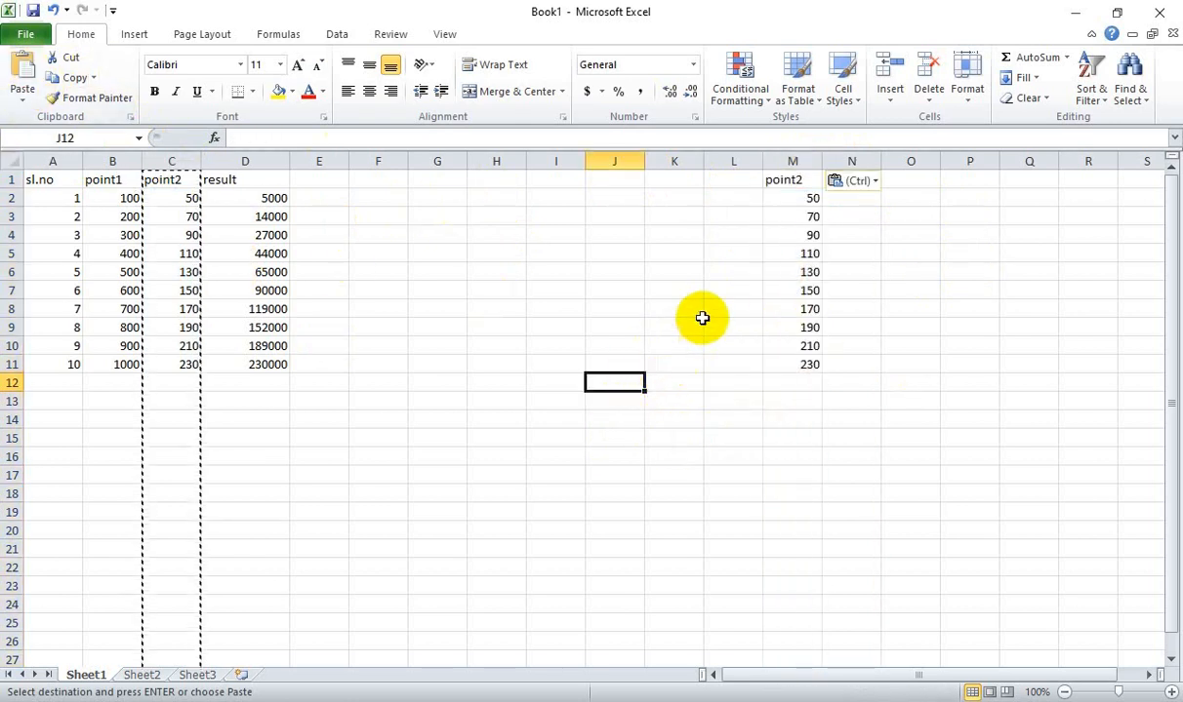
click(799, 161)
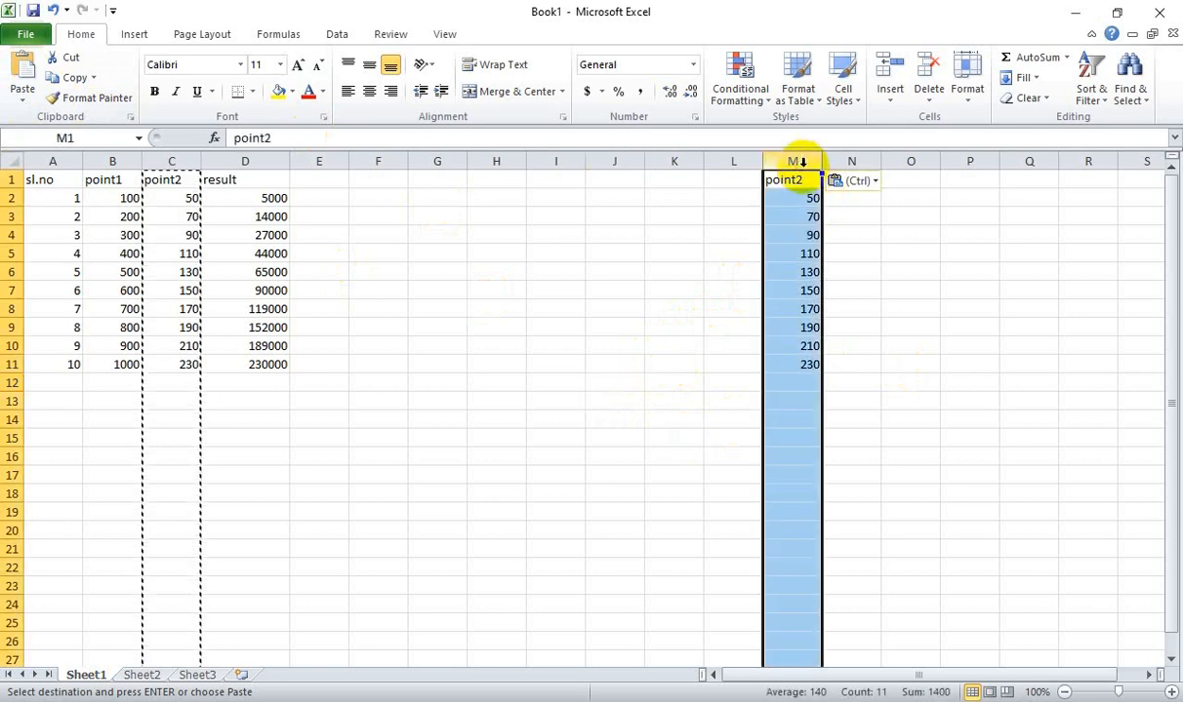
click(926, 83)
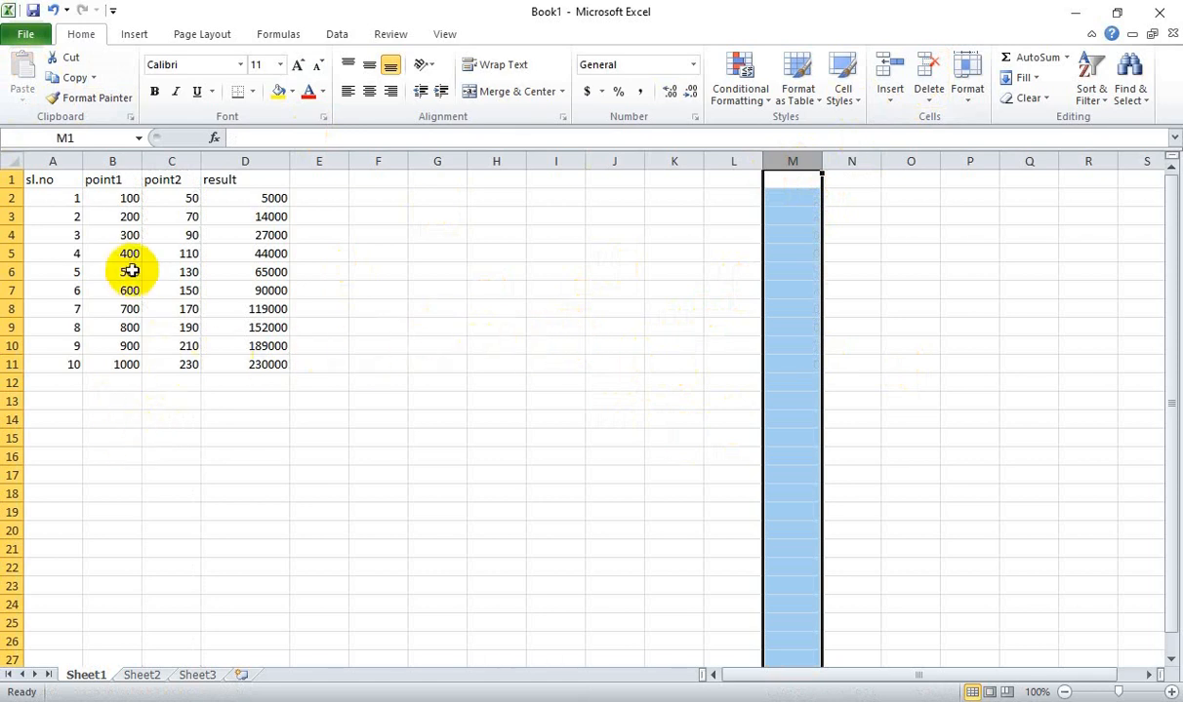
Copy the entire sl.no 1 record row into row 17 and delete the pasted row.
click(10, 198)
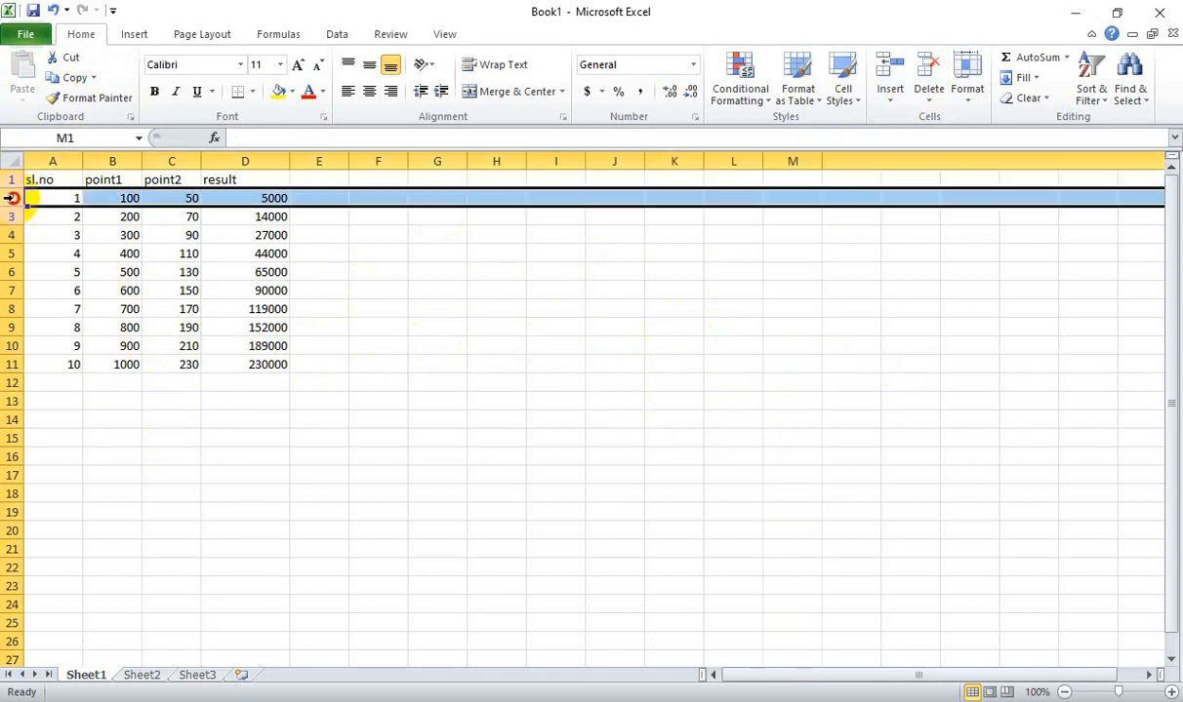
click(77, 80)
click(12, 475)
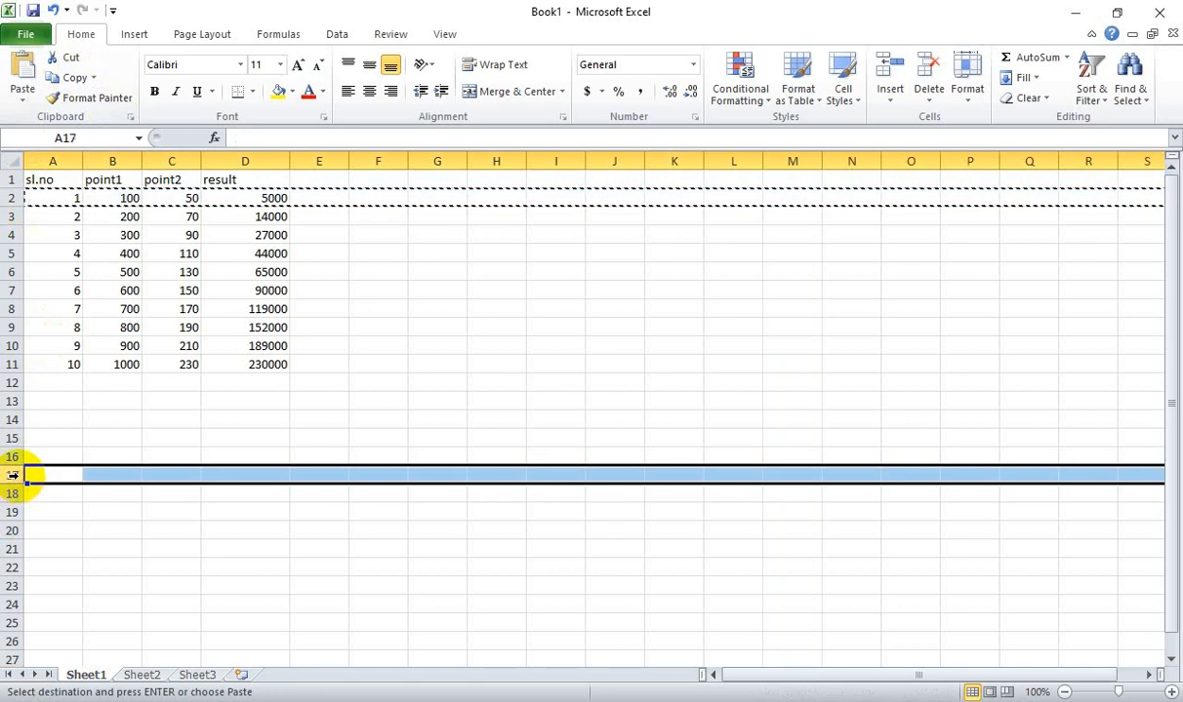
click(22, 76)
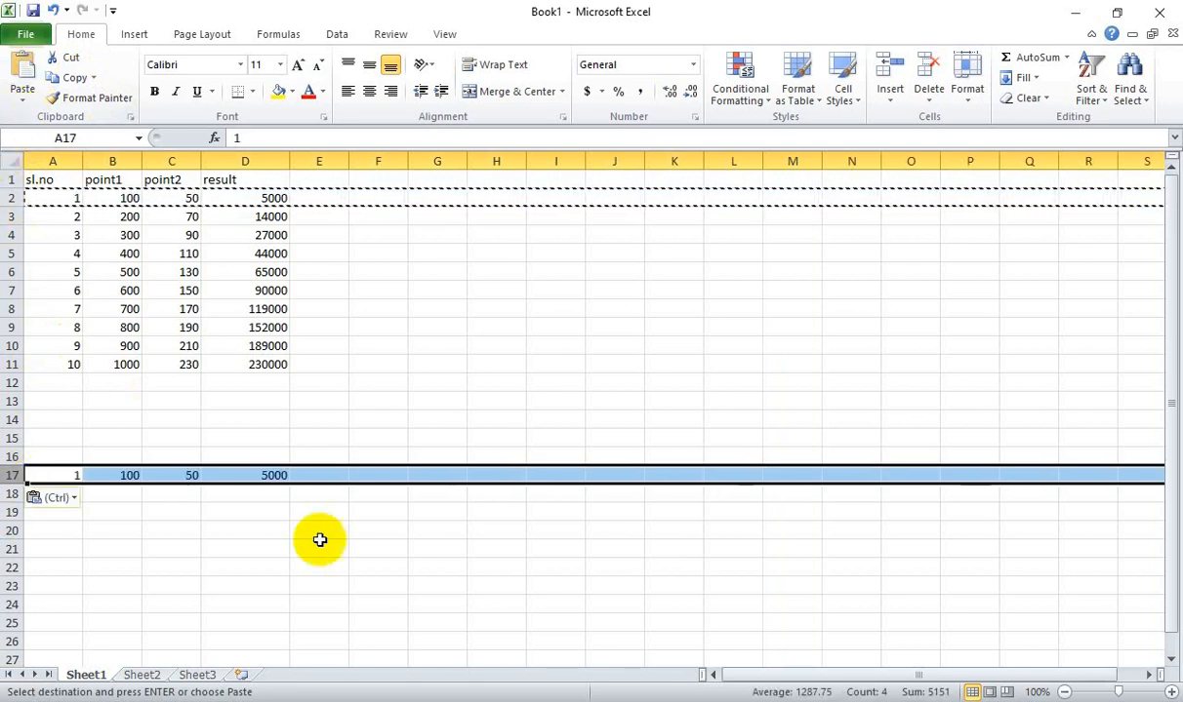
click(932, 82)
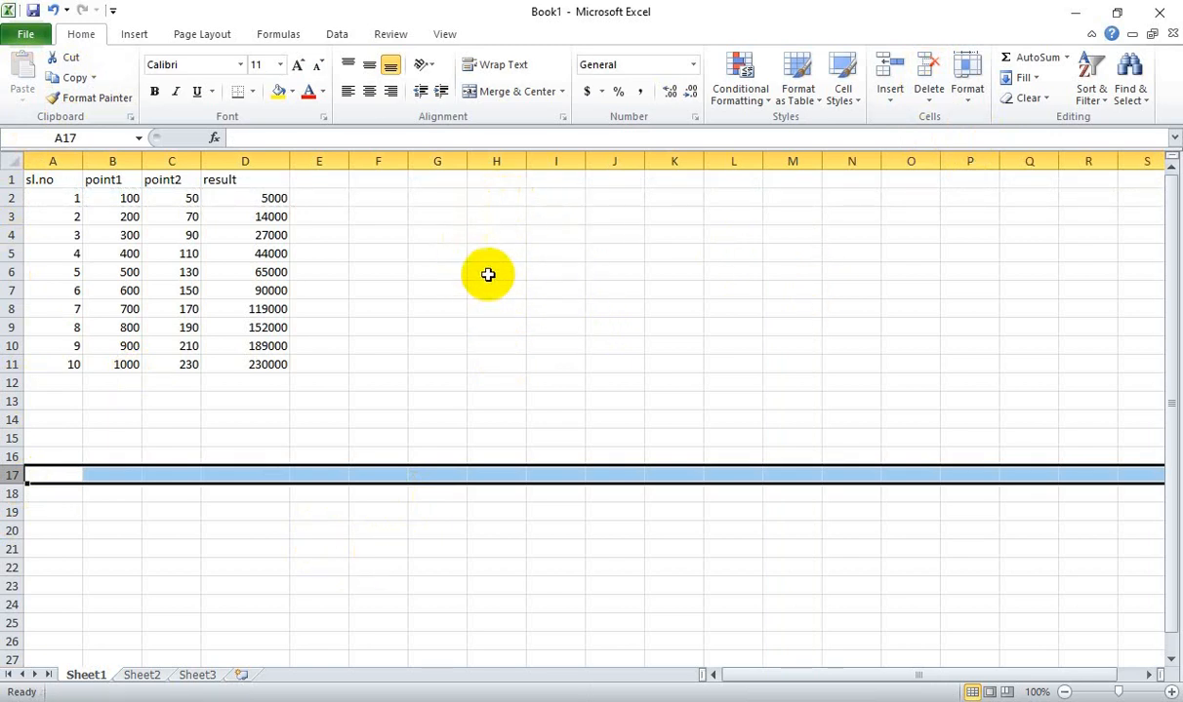
click(503, 160)
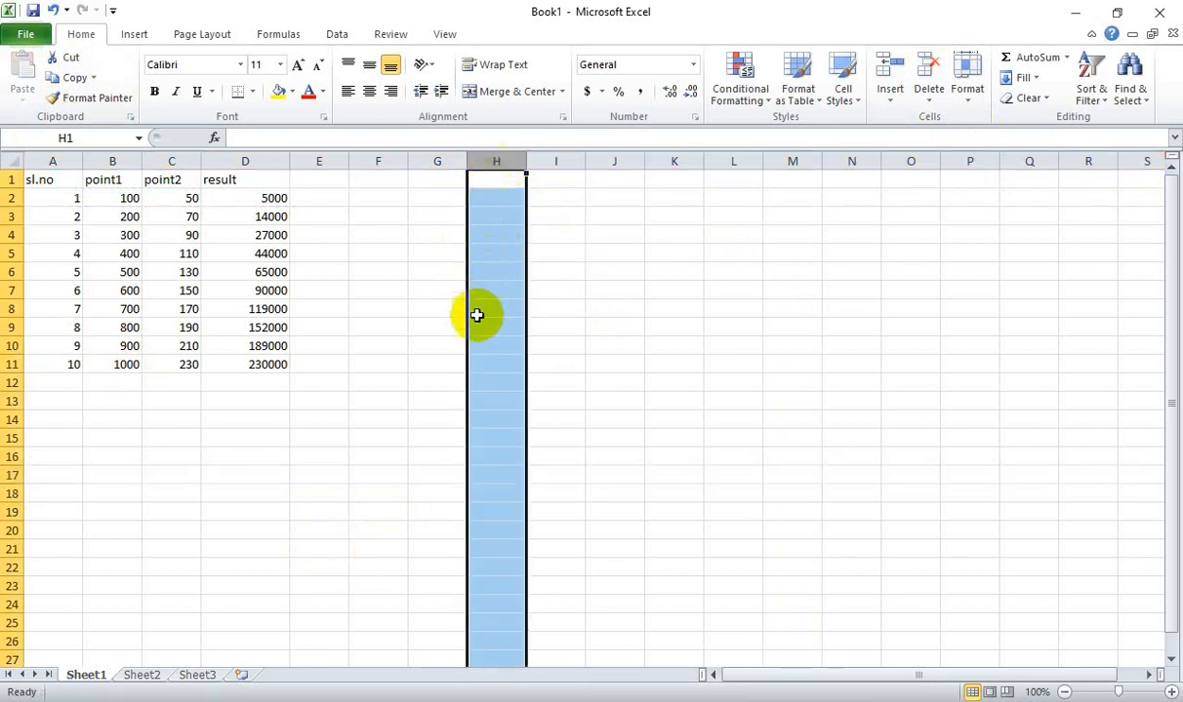
click(10, 256)
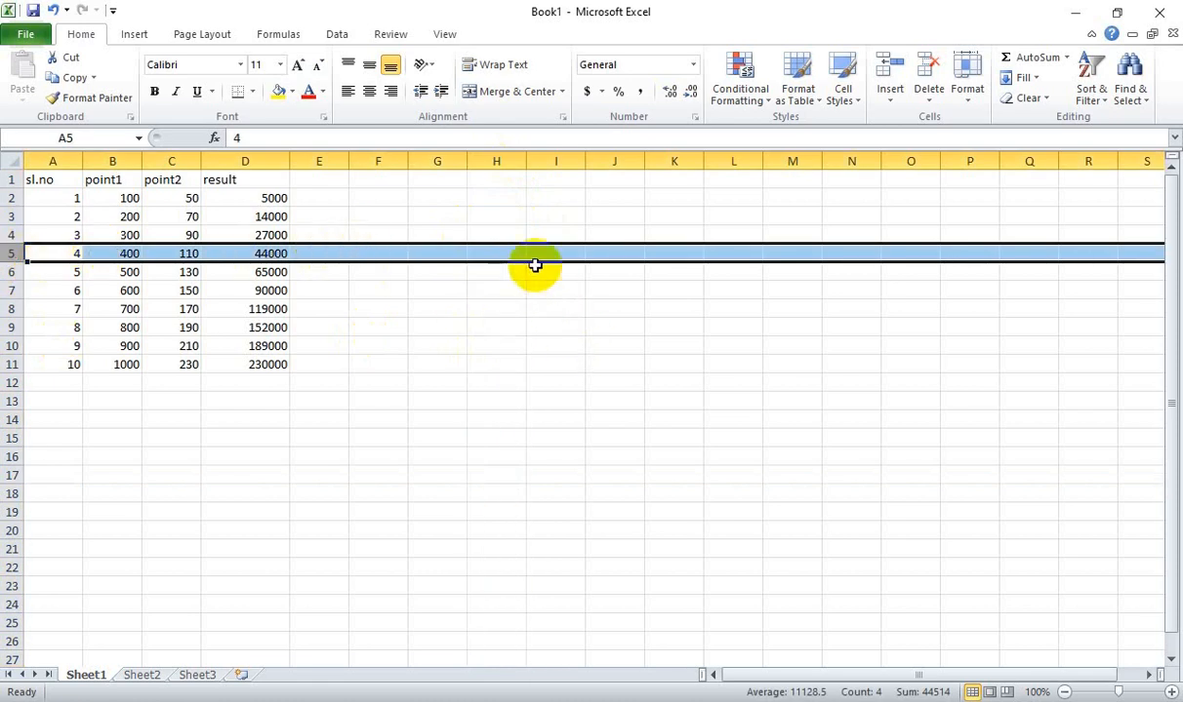
click(495, 160)
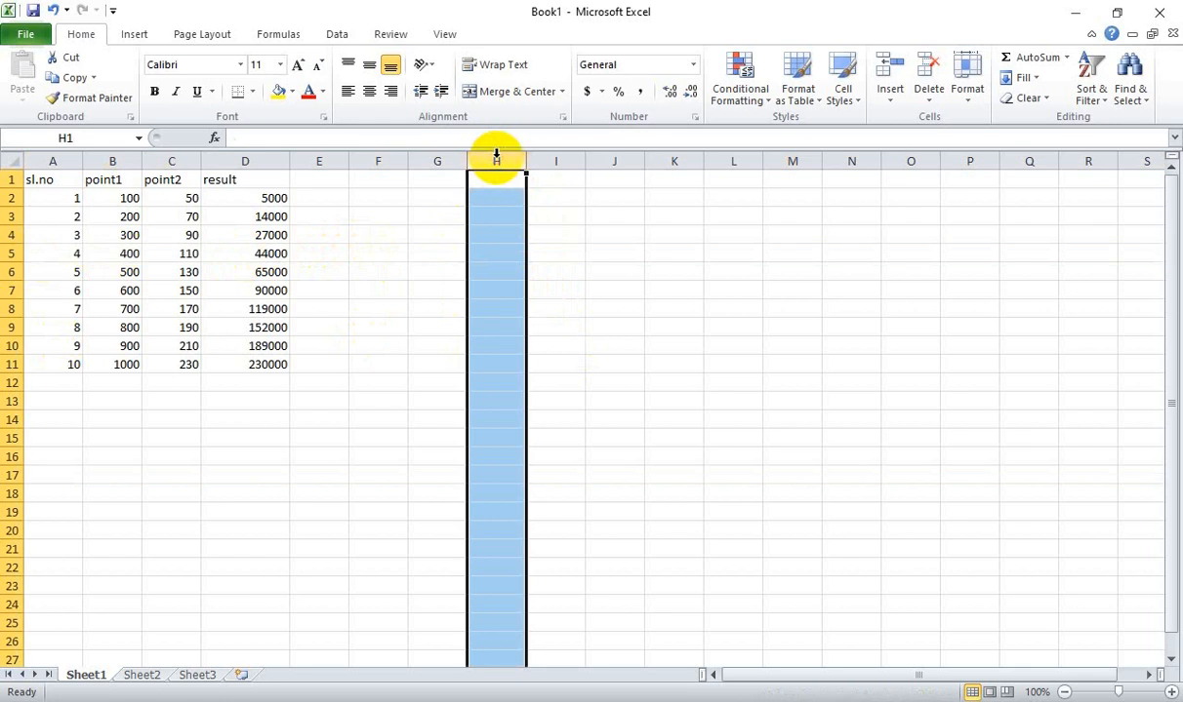
Enter the text intoresult in cell H5.
click(502, 250)
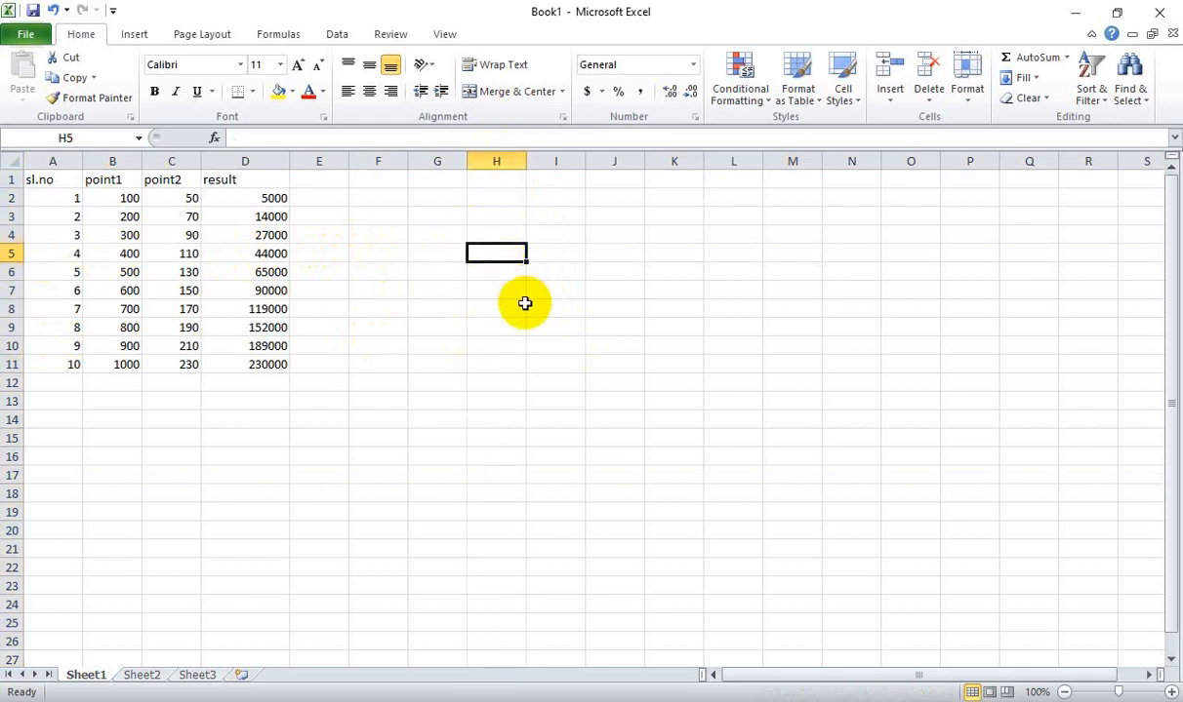
text(intoresult)
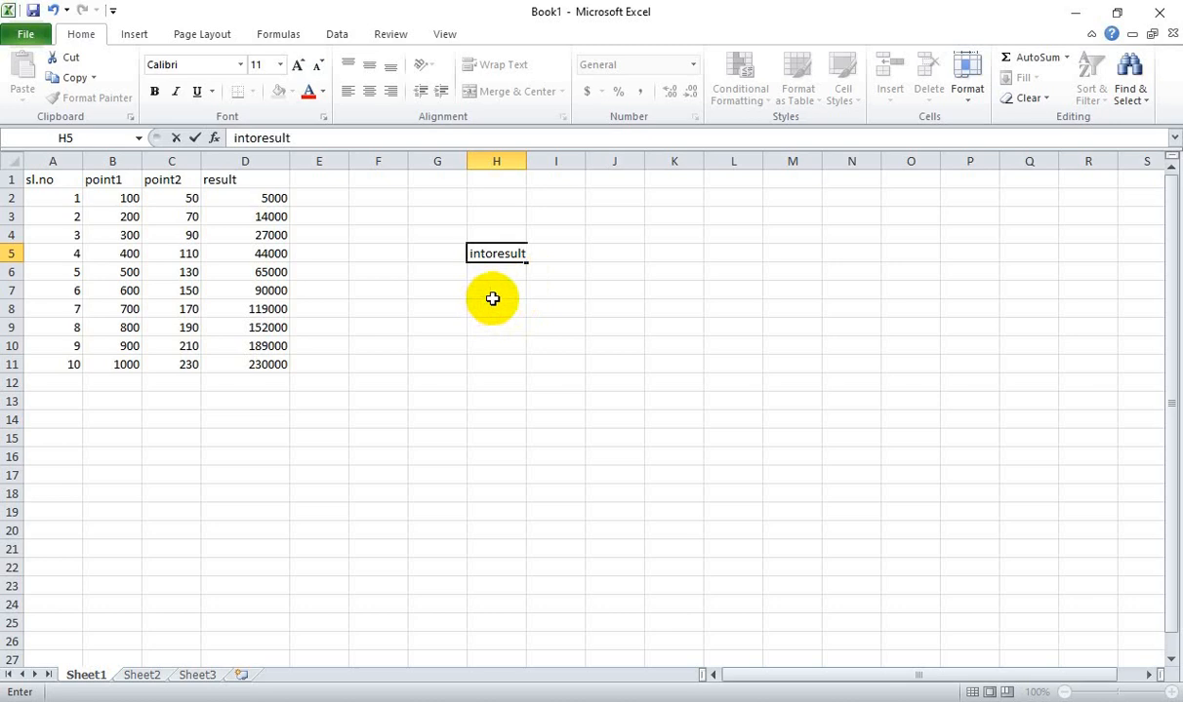
click(487, 294)
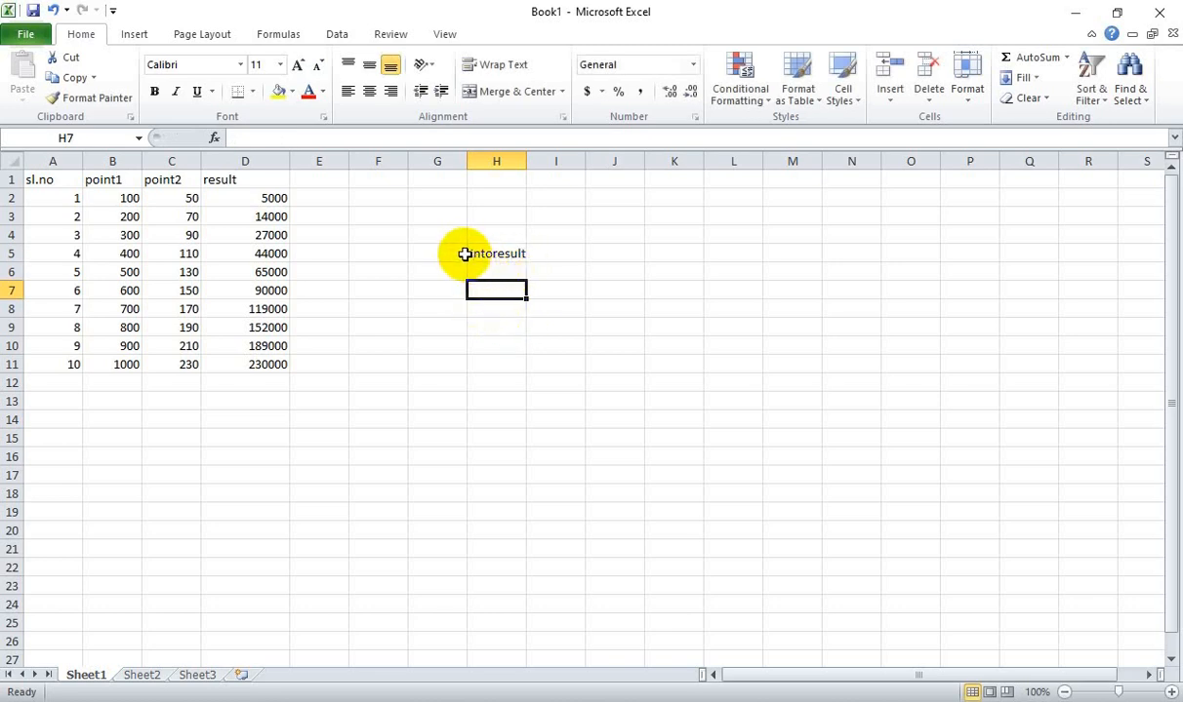
Set the font size of the intoresult text in cell H5 to 18.
click(474, 256)
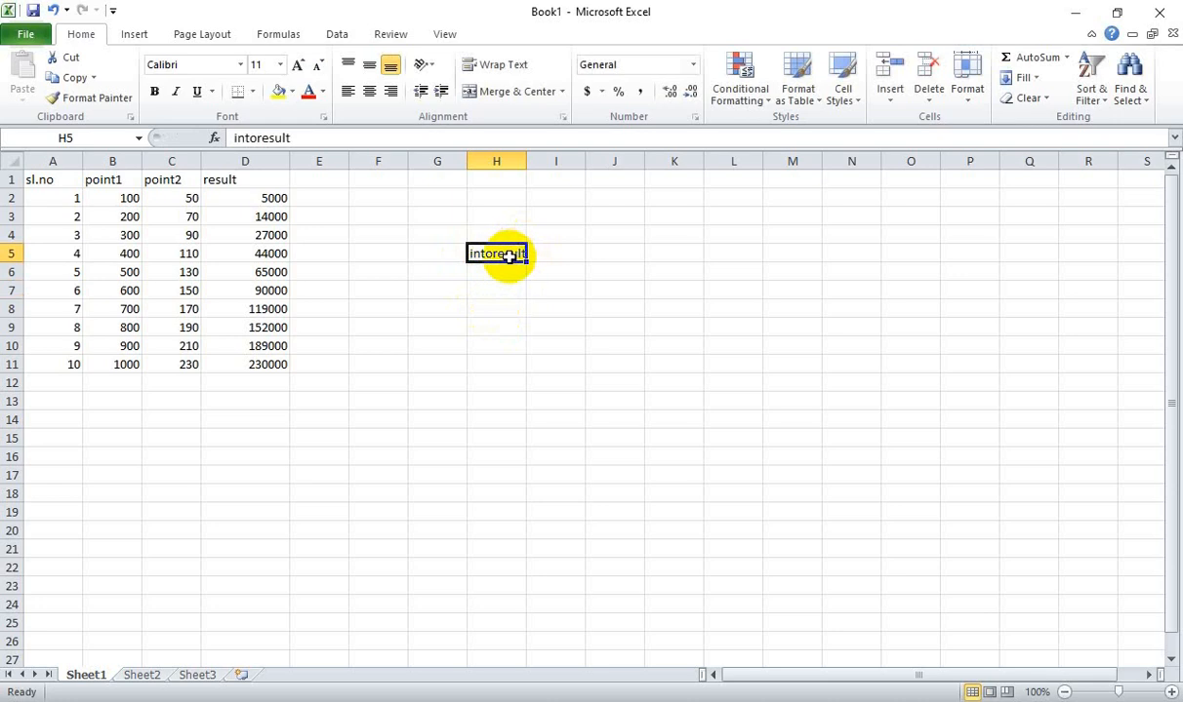
click(486, 272)
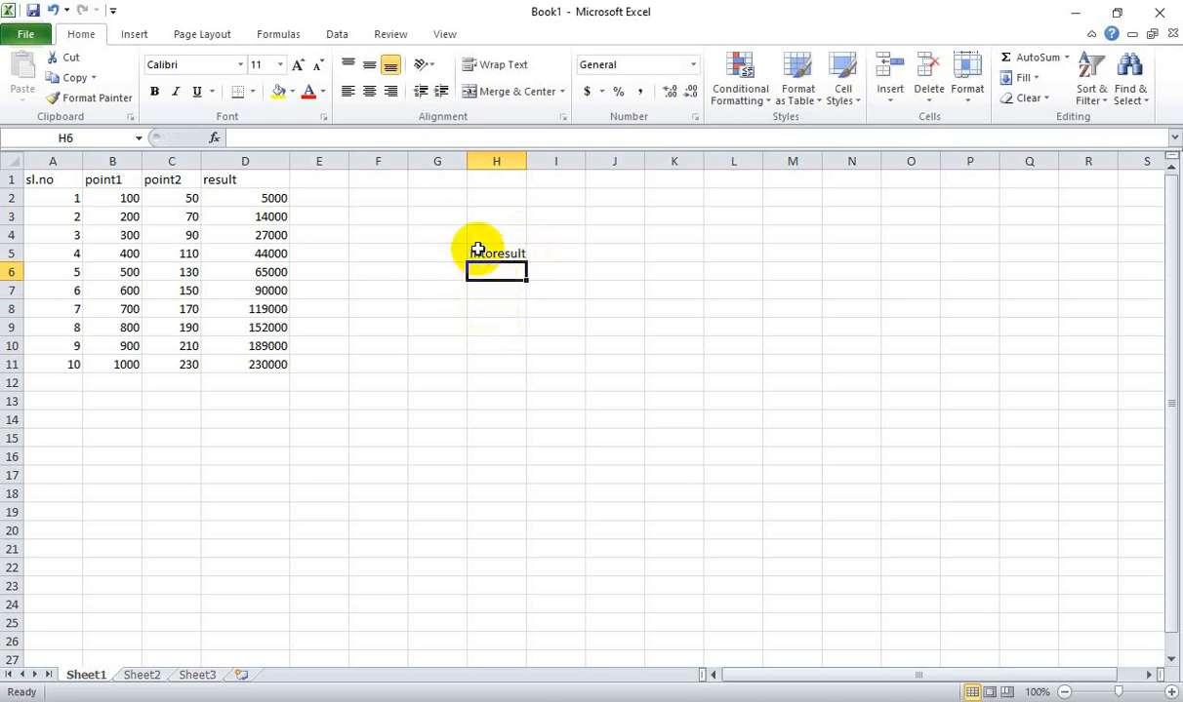
double_click(475, 253)
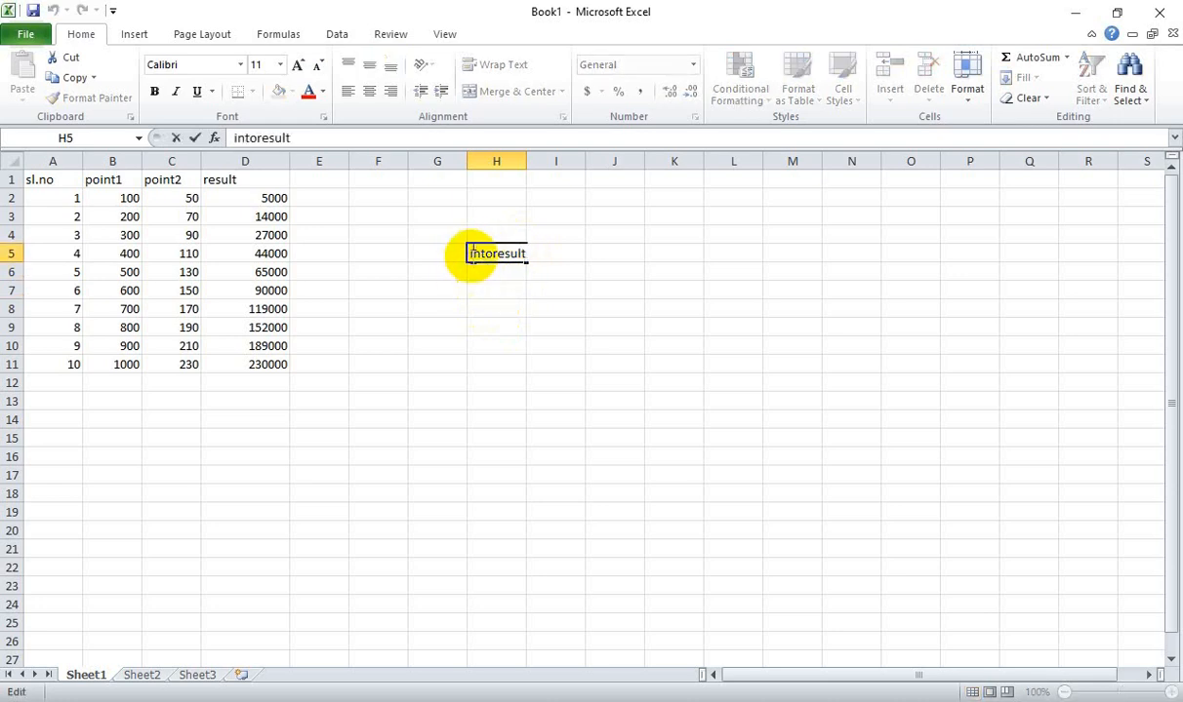
drag(468, 252, 525, 246)
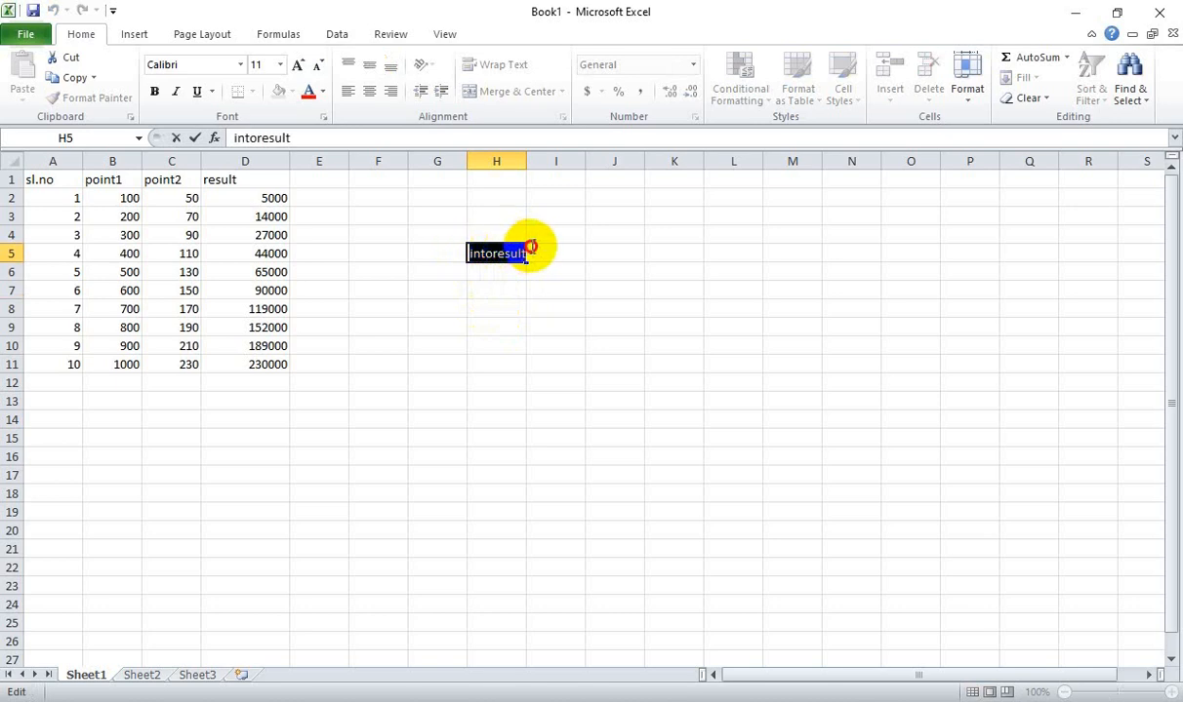
click(281, 65)
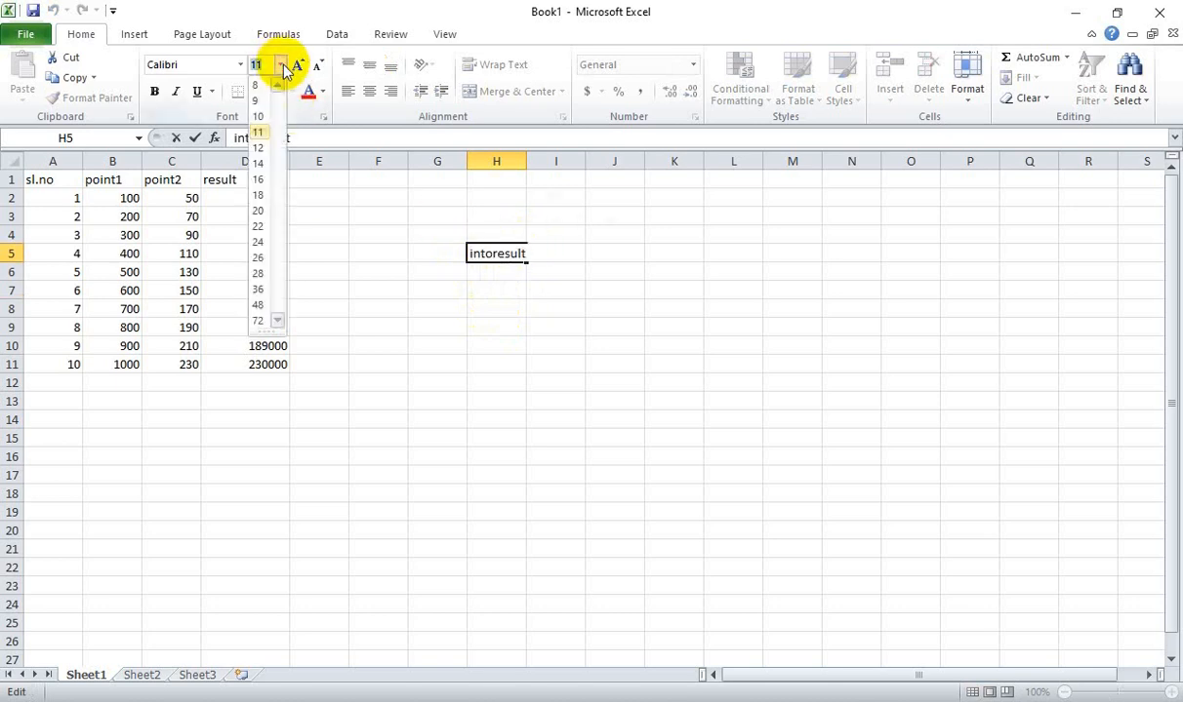
click(261, 192)
click(494, 293)
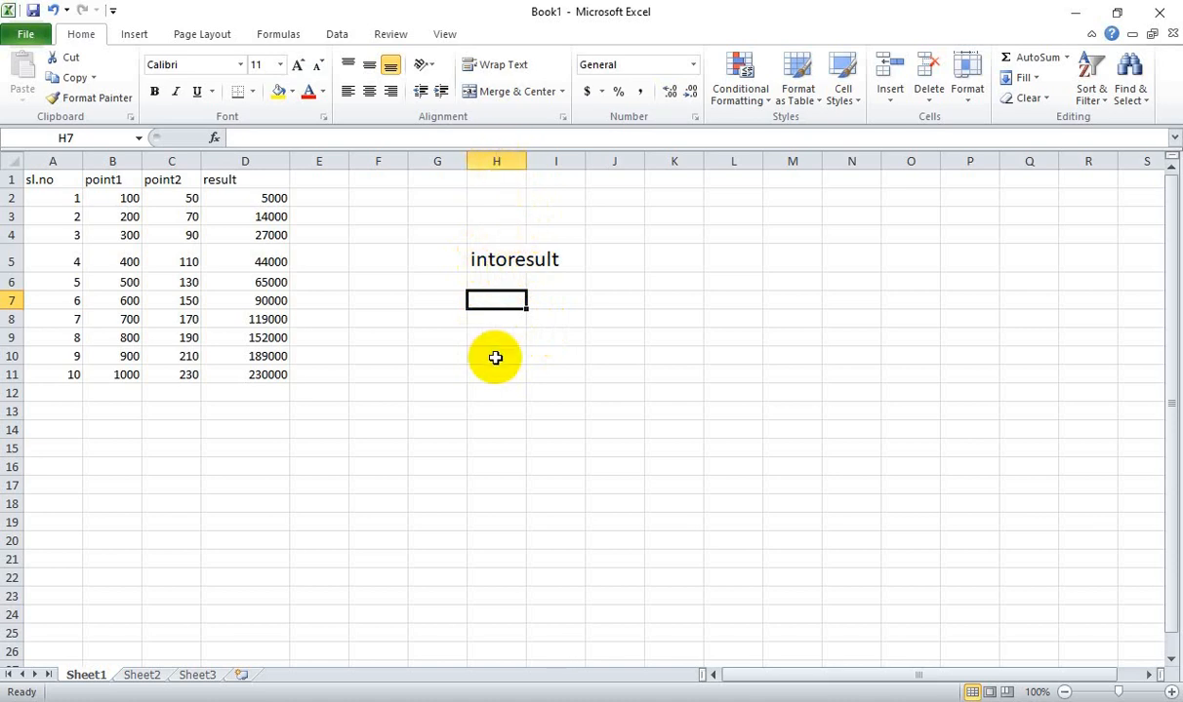
Widen column H so the intoresult text fits inside it with ample spare room.
click(501, 162)
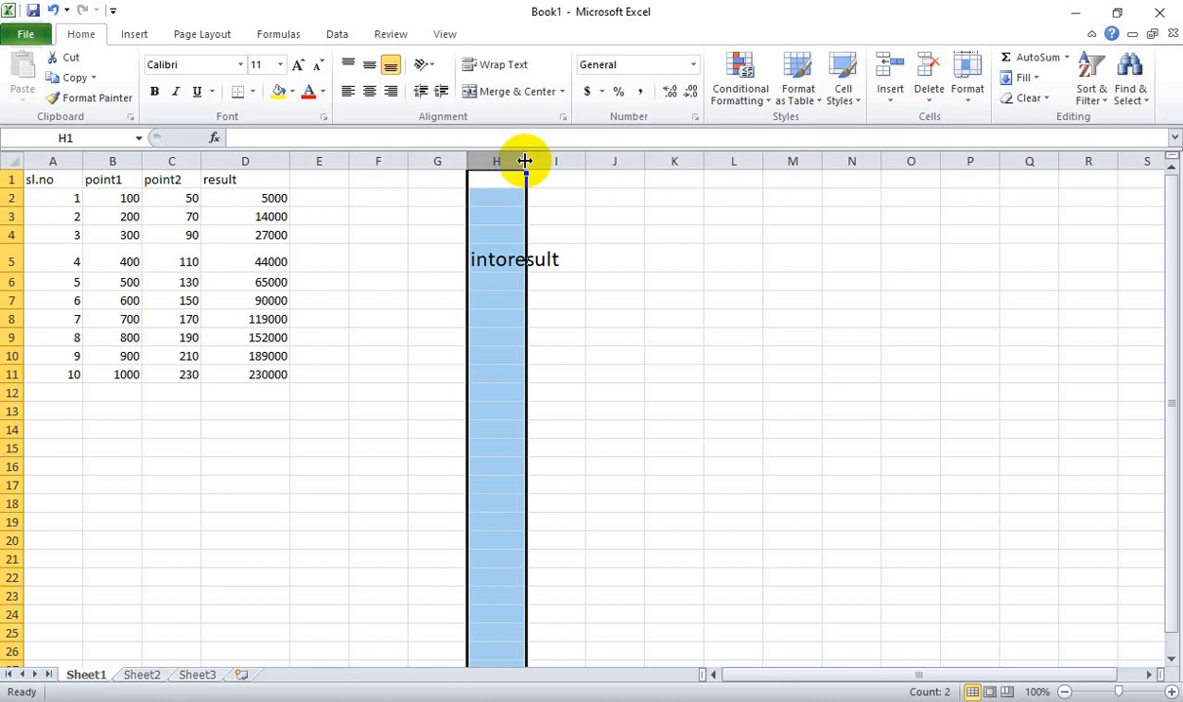
drag(524, 161, 523, 161)
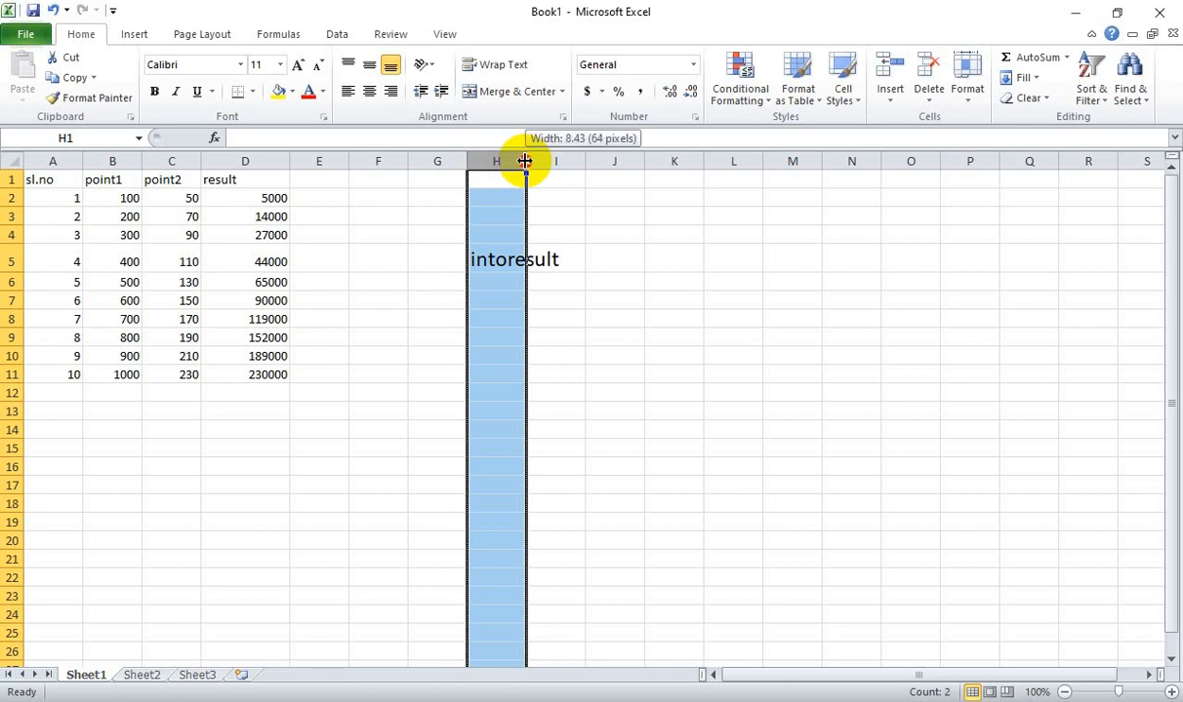
drag(524, 161, 565, 161)
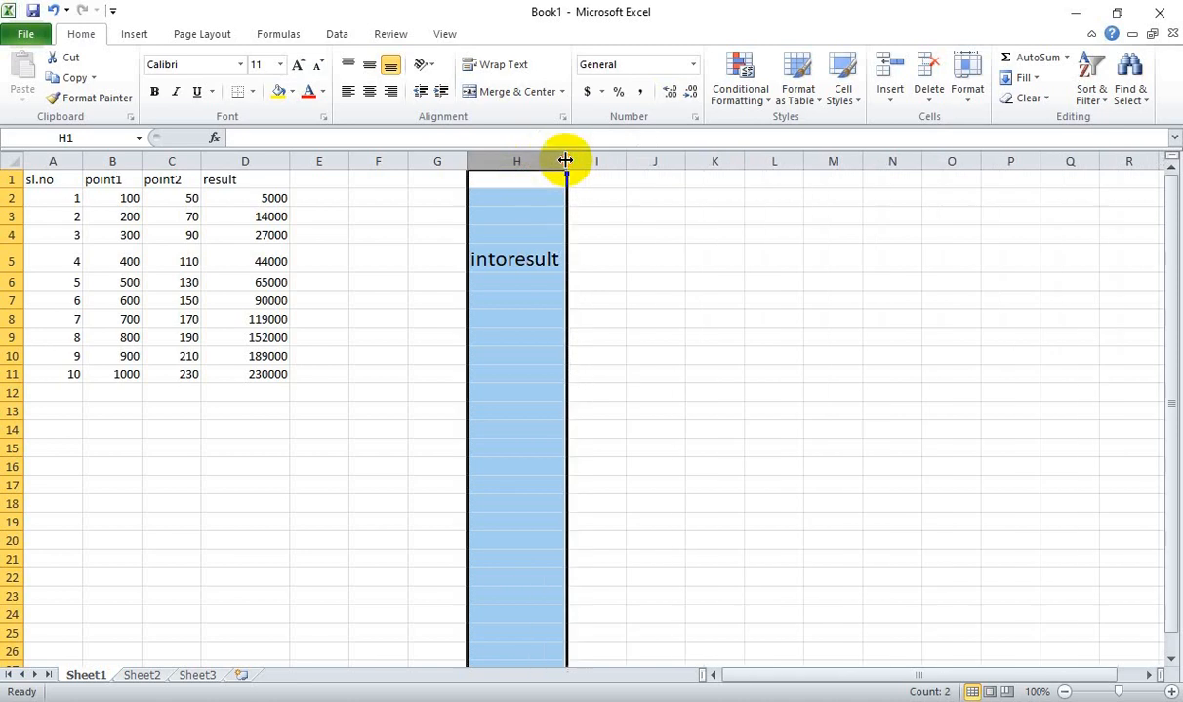
click(517, 211)
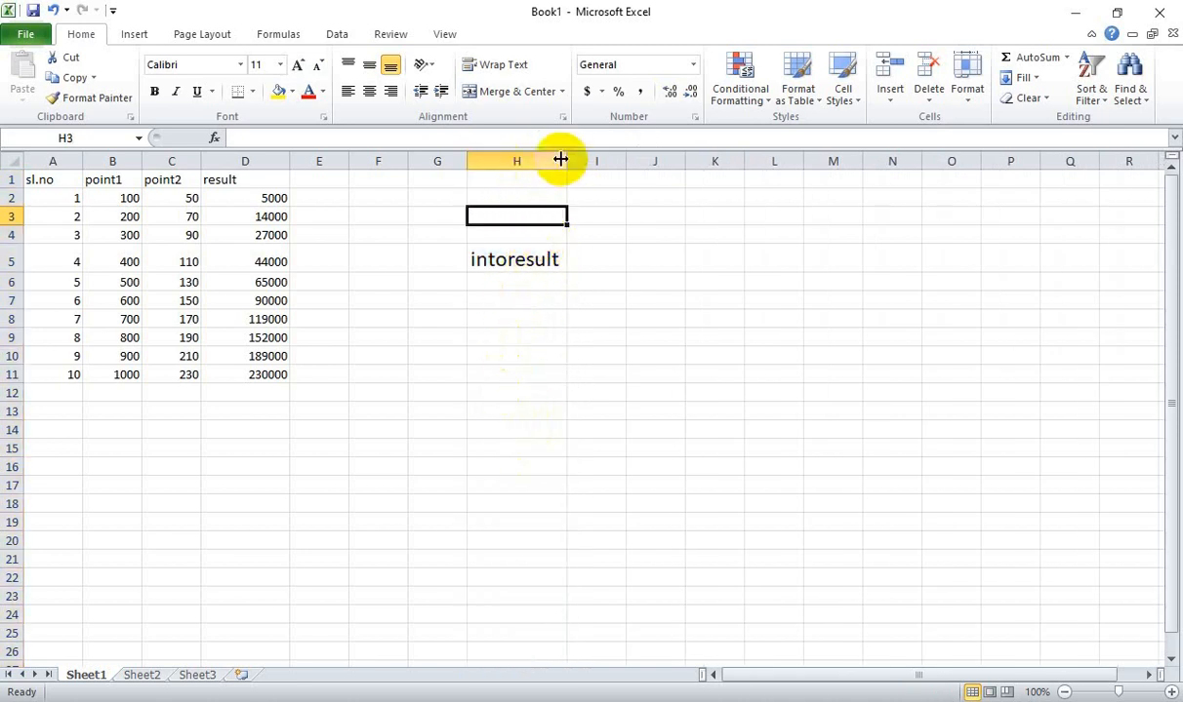
drag(565, 163, 651, 164)
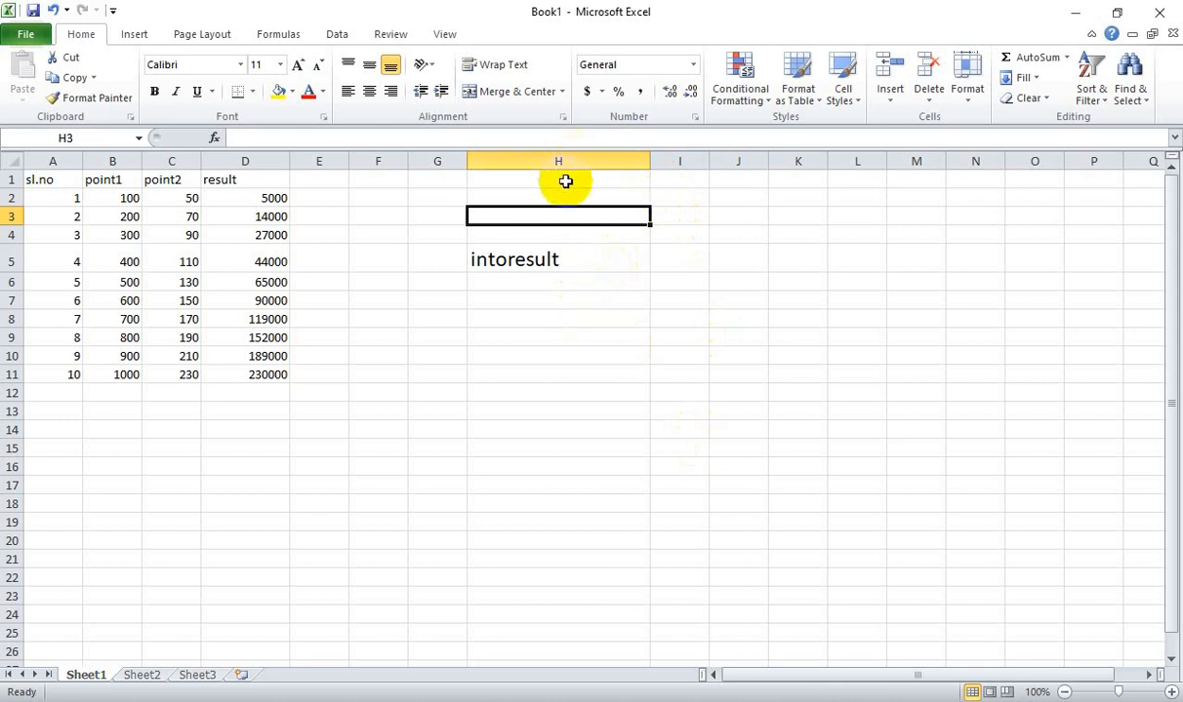
scroll(535, 475, down, 1)
click(541, 446)
click(525, 502)
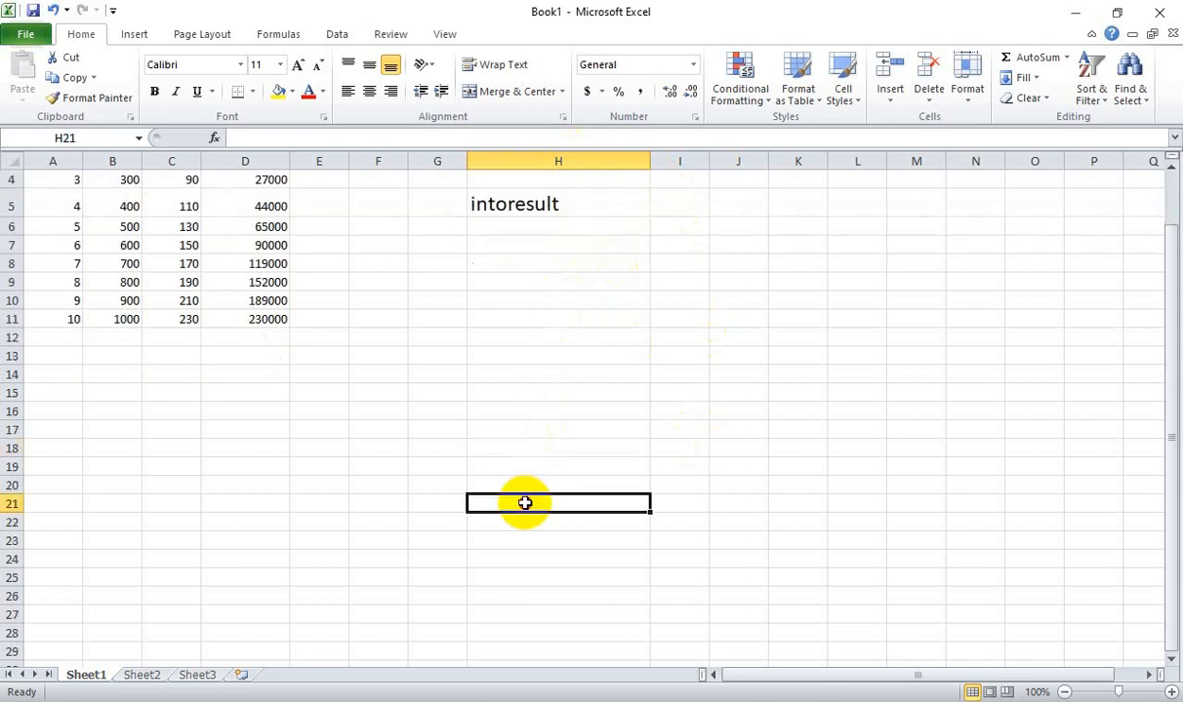
click(402, 438)
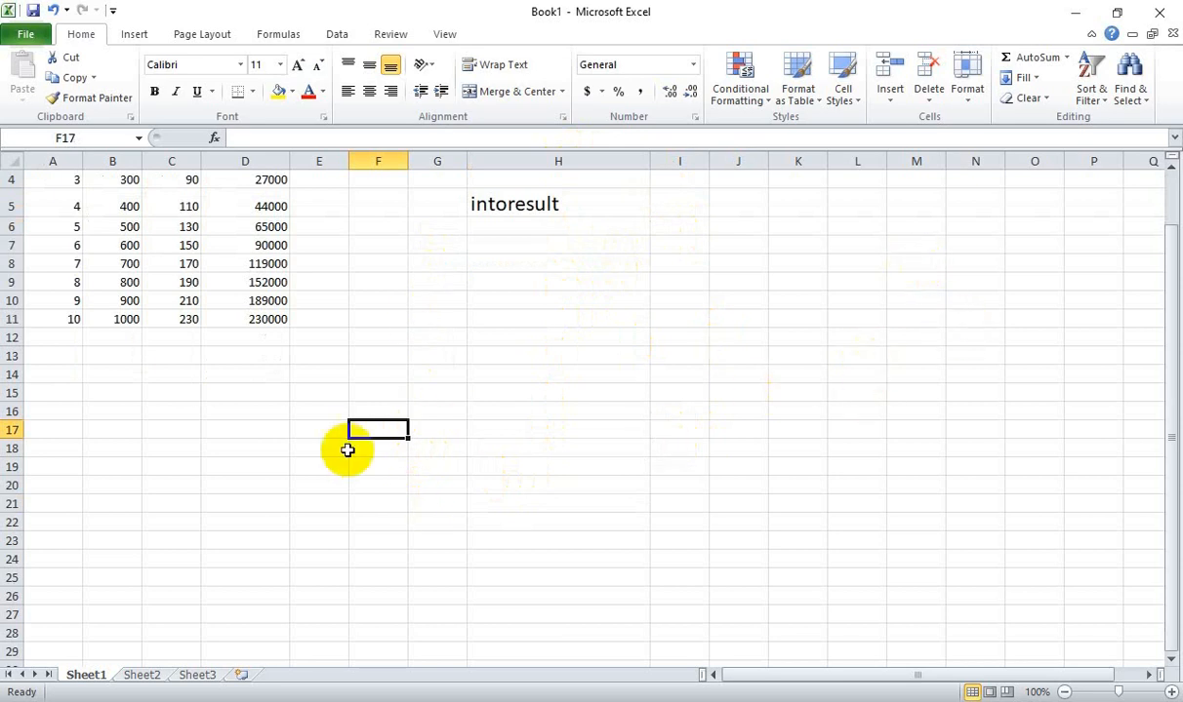
click(564, 334)
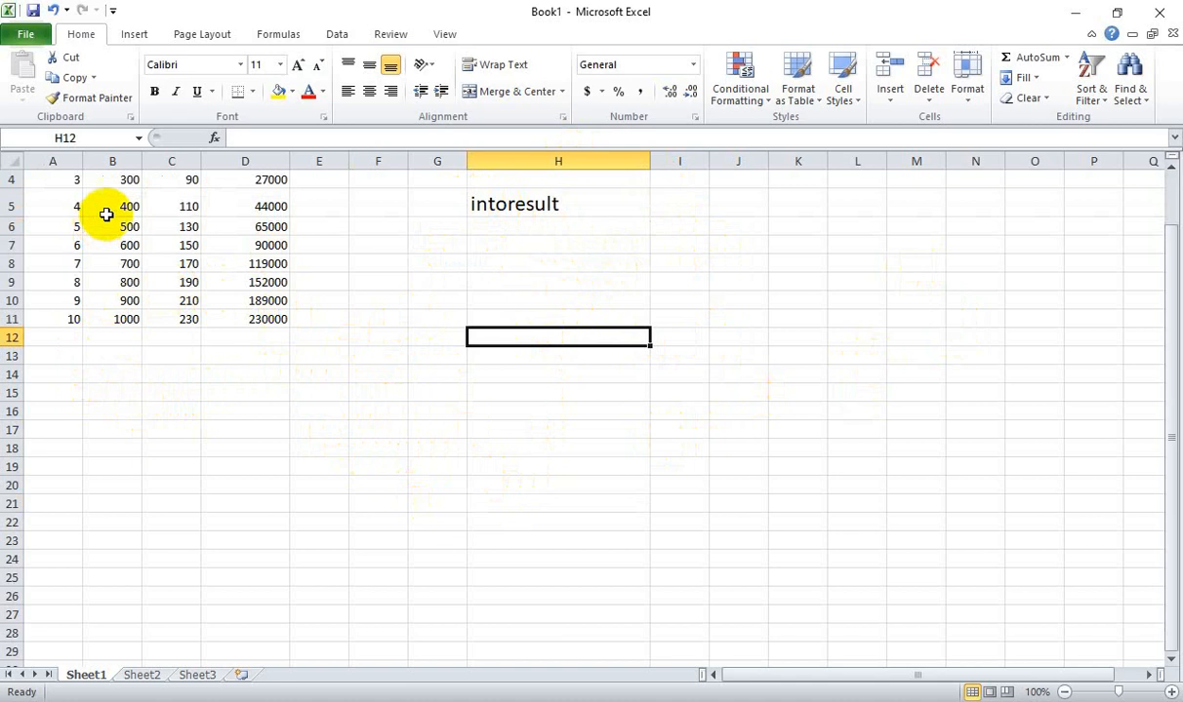
Increase the height of row 5, which holds the intoresult text, to about 43.5 and deselect the row.
click(11, 206)
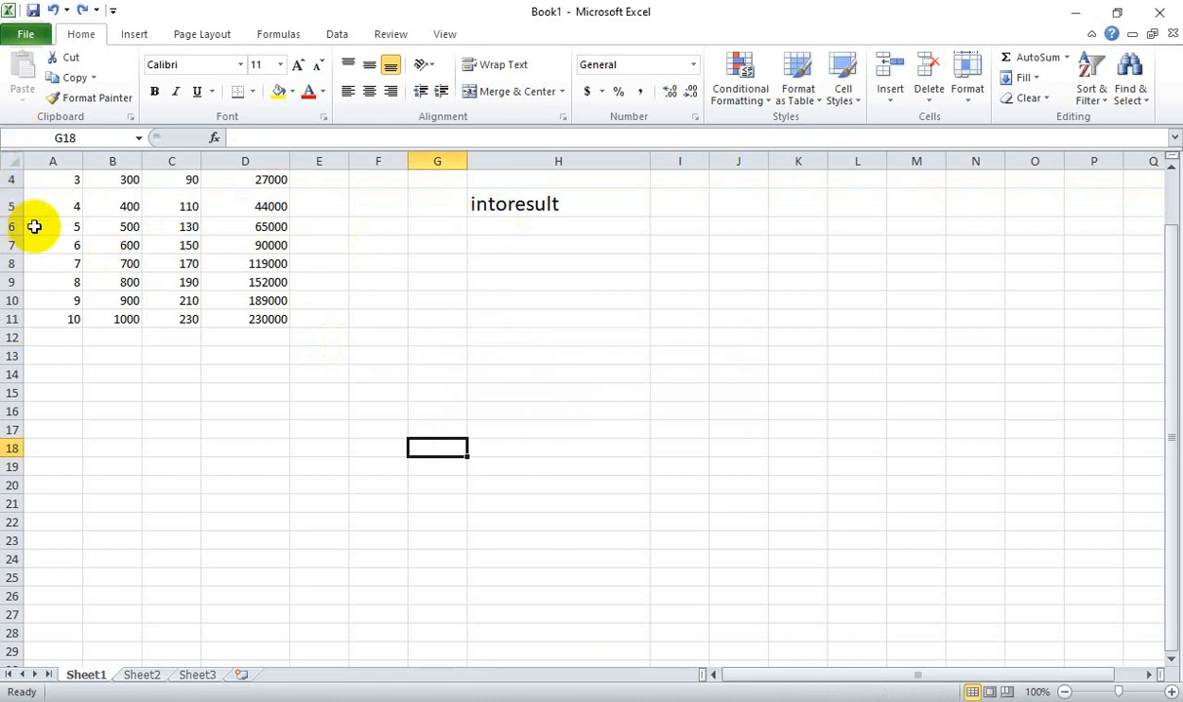
click(11, 206)
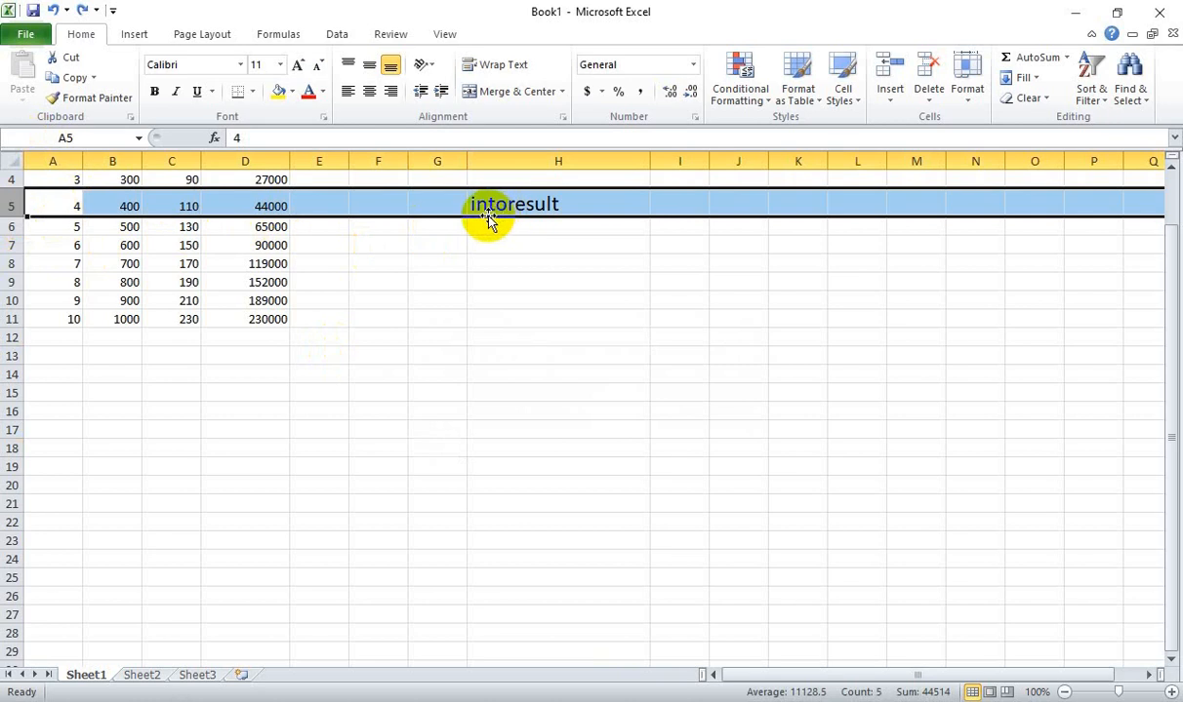
click(8, 245)
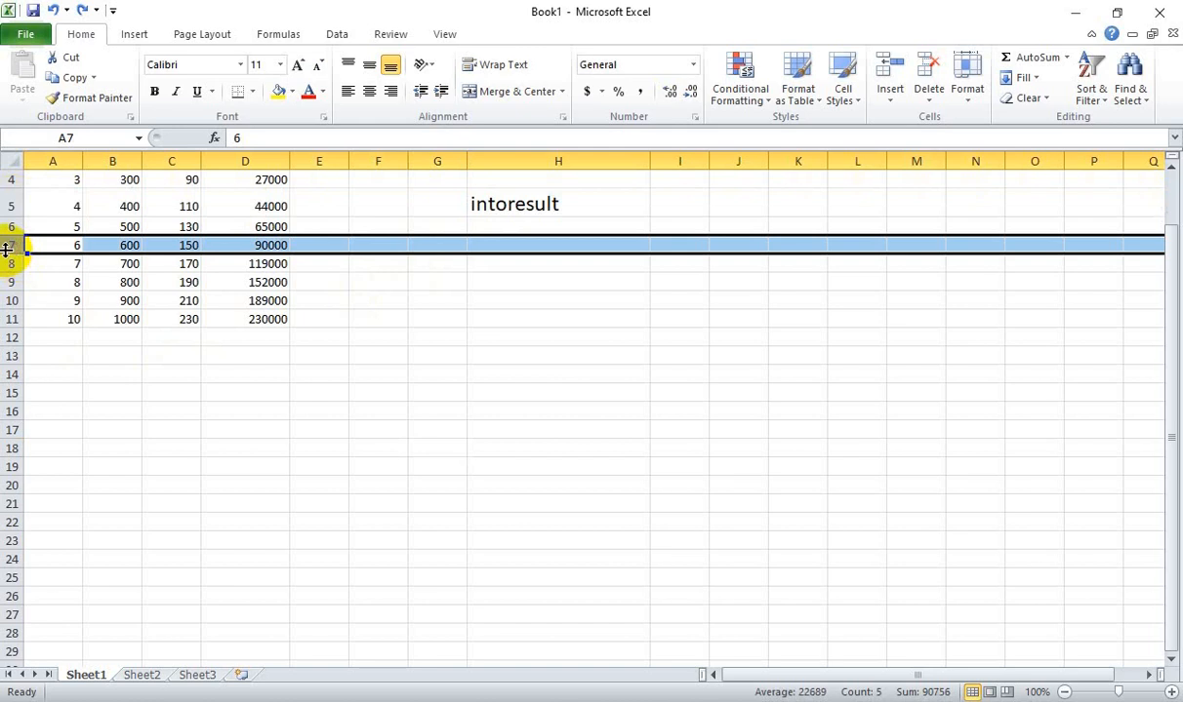
click(9, 206)
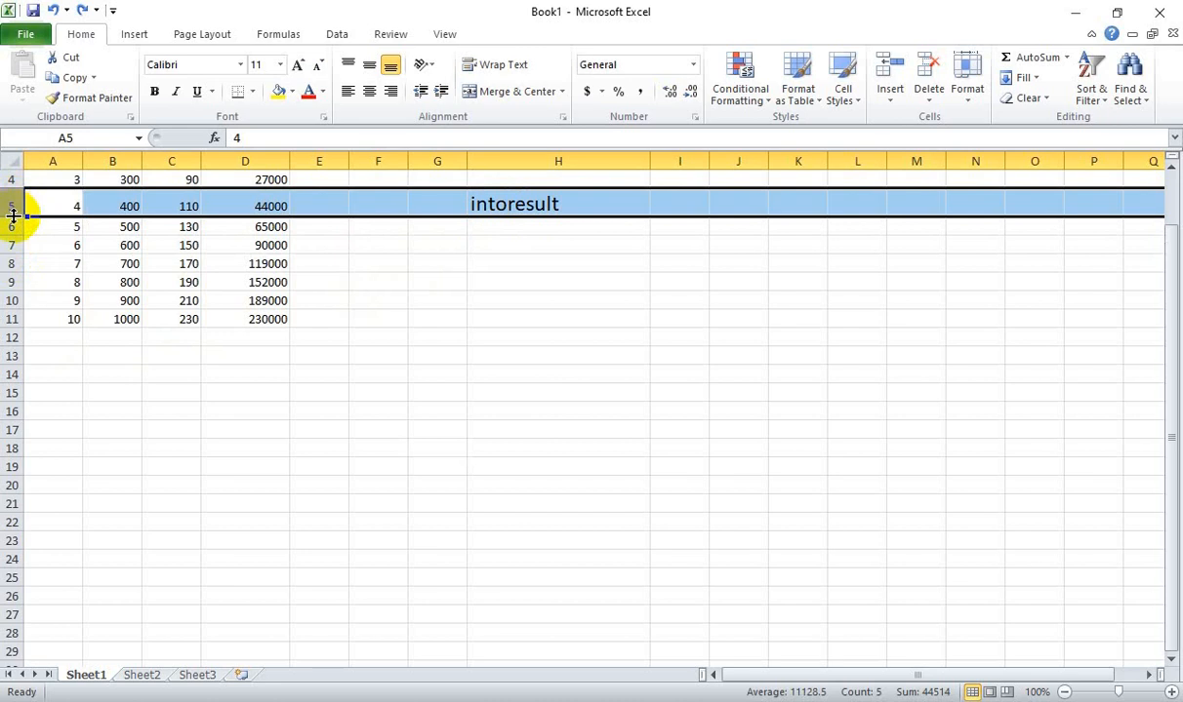
drag(12, 215, 11, 241)
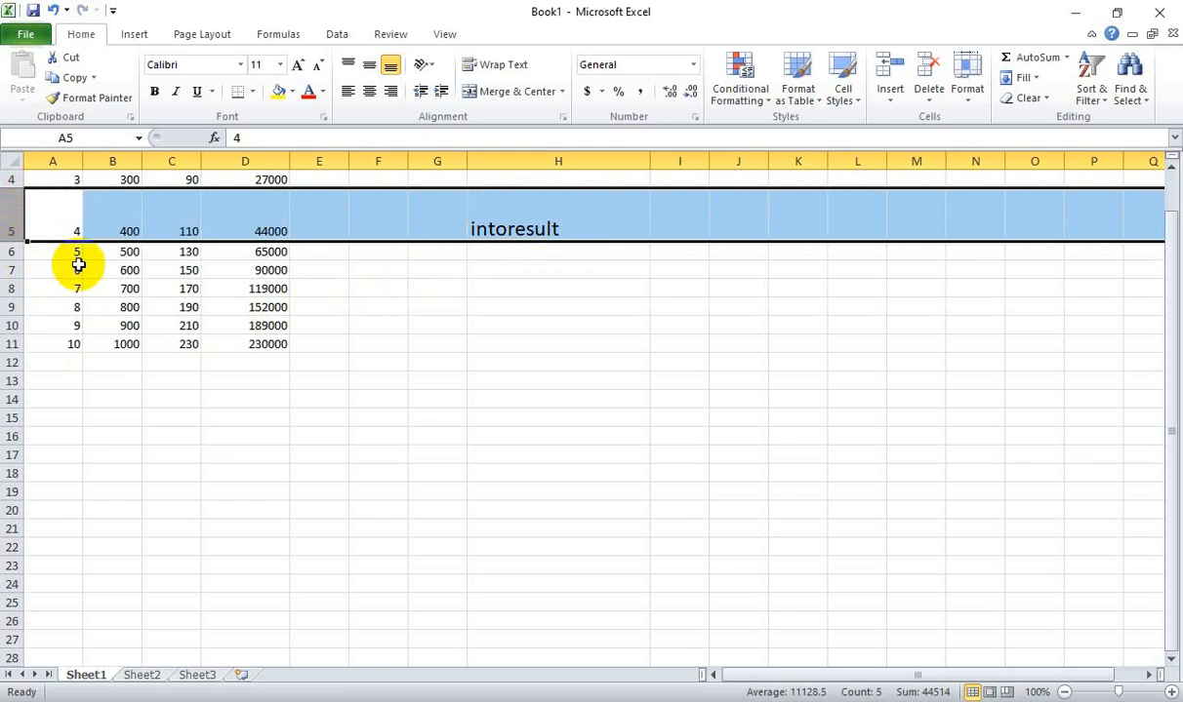
click(574, 305)
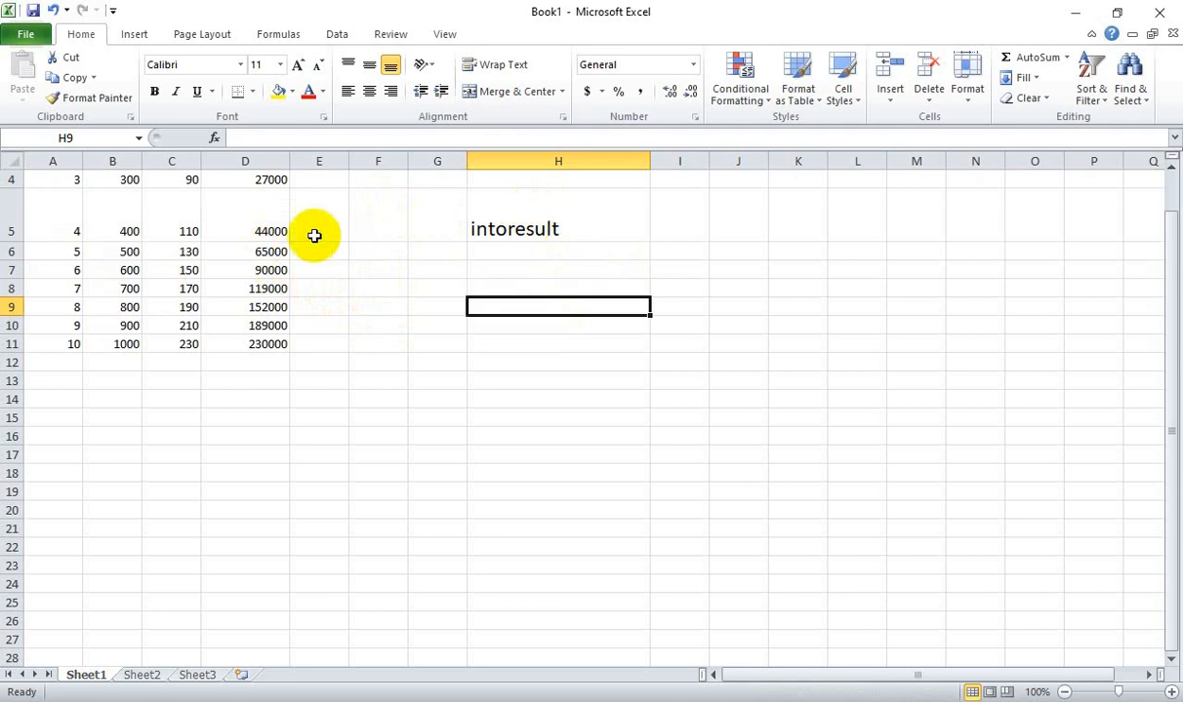
View the exact Row Height setting of row 5 and close it without changing the value.
right_click(10, 209)
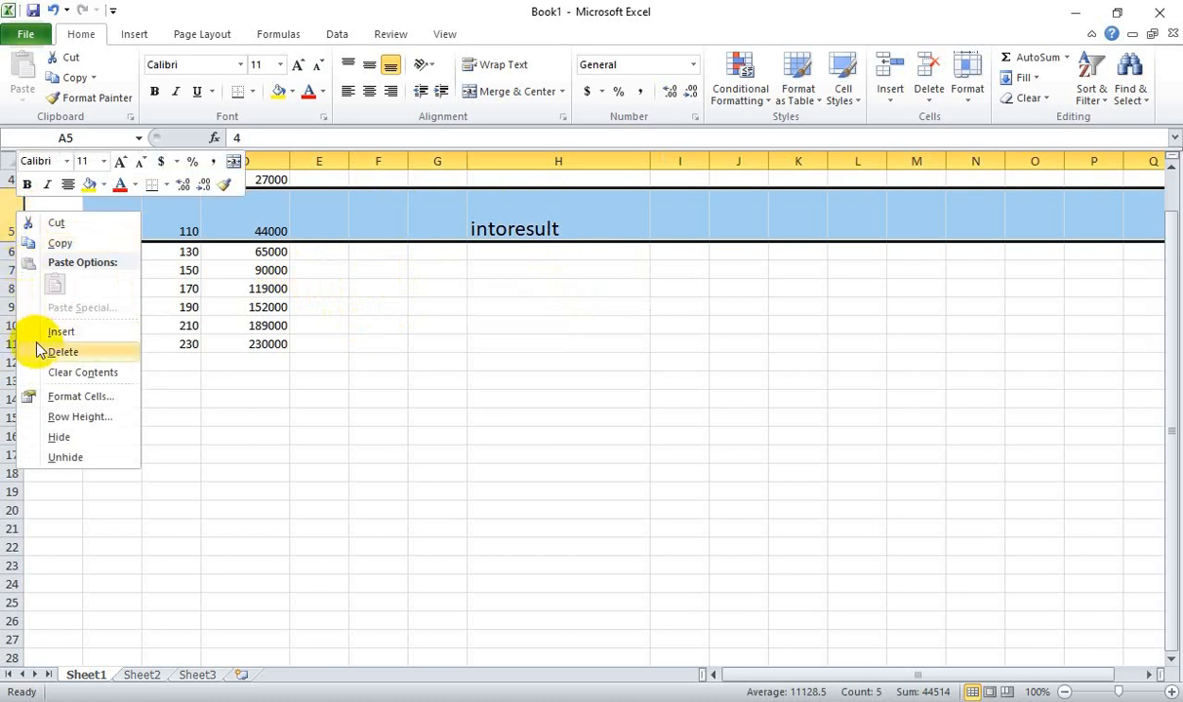
click(58, 416)
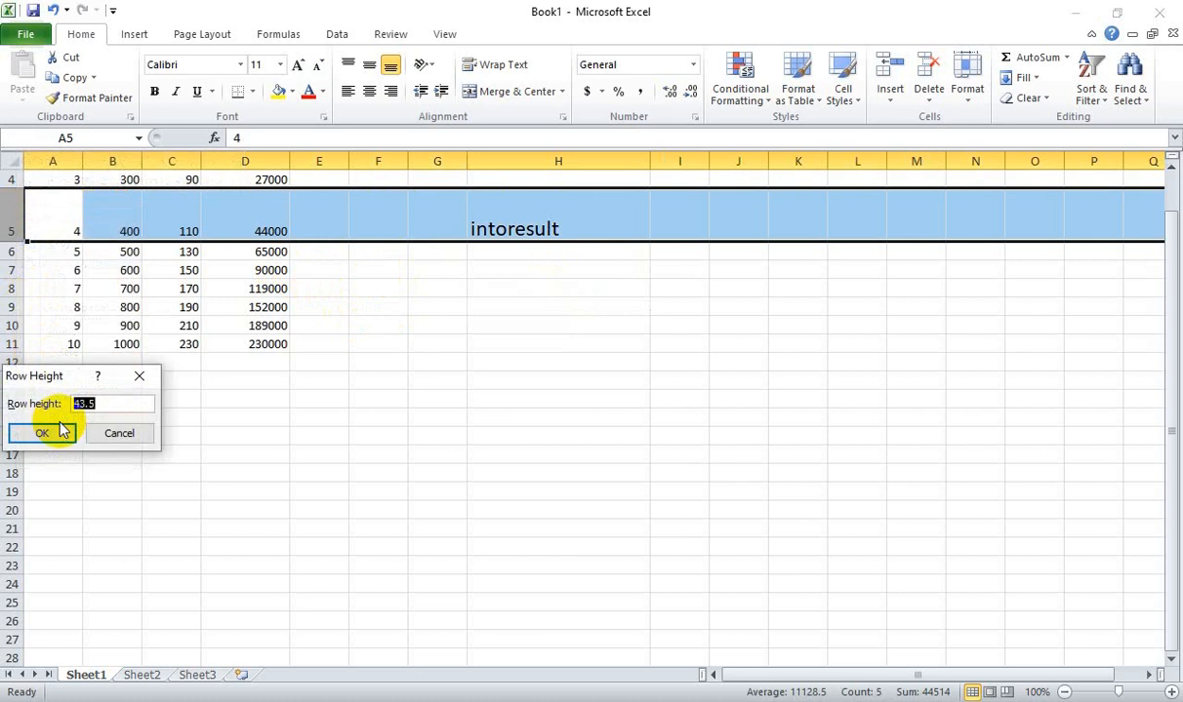
click(110, 436)
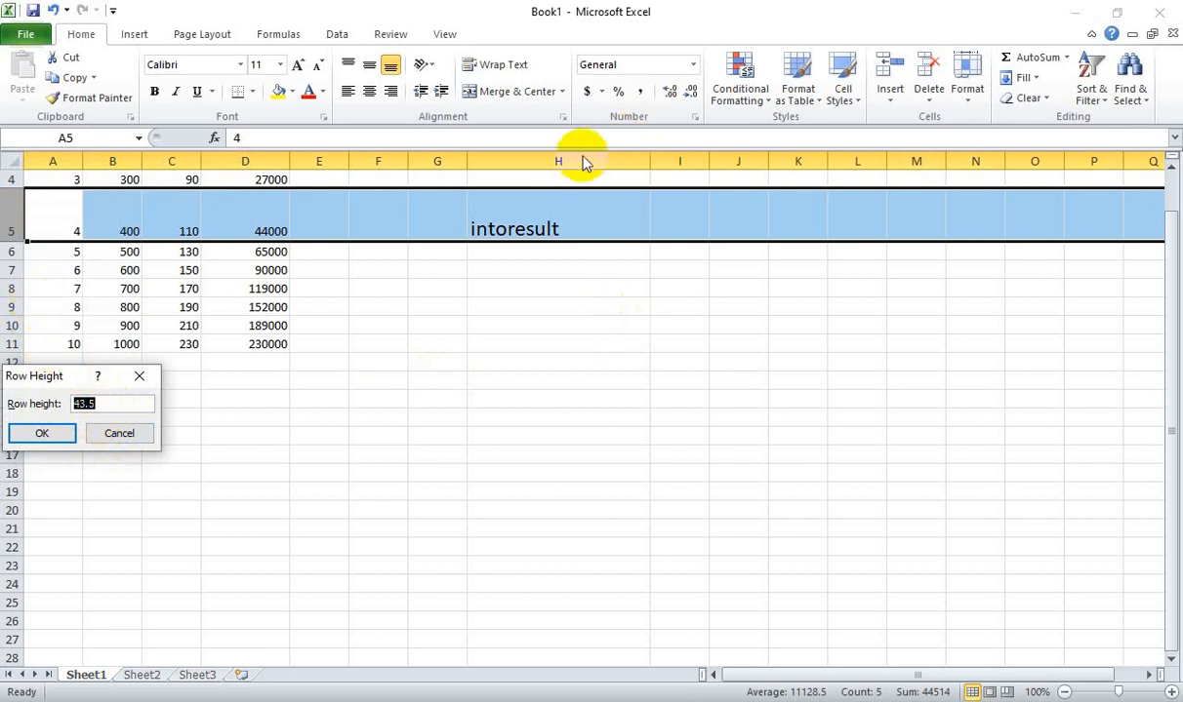
click(120, 432)
View the exact Column Width setting of column H, close it without changing the value, and deselect the column.
click(524, 161)
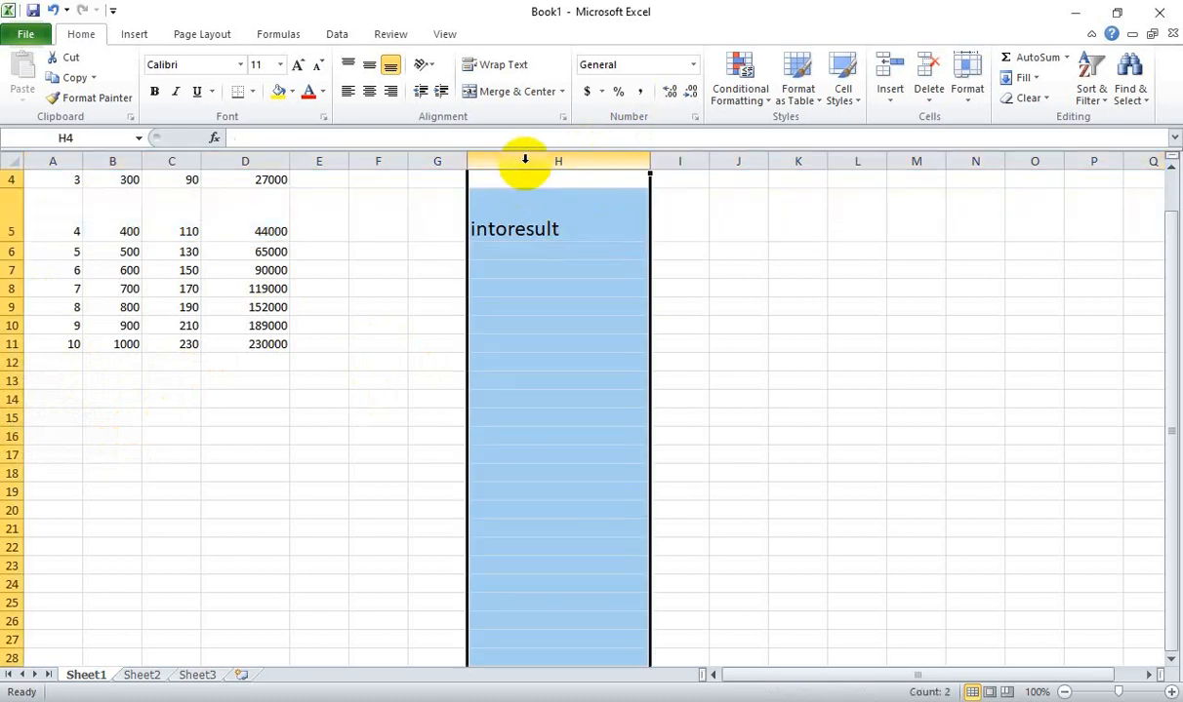
right_click(525, 160)
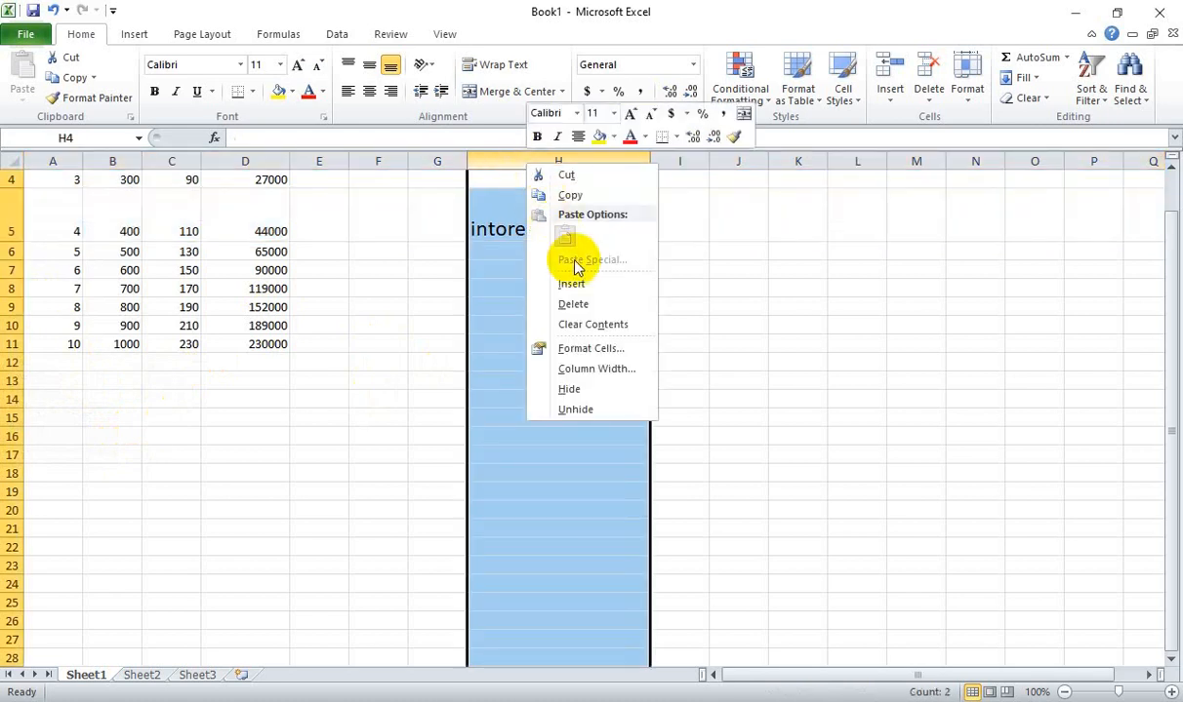
click(569, 371)
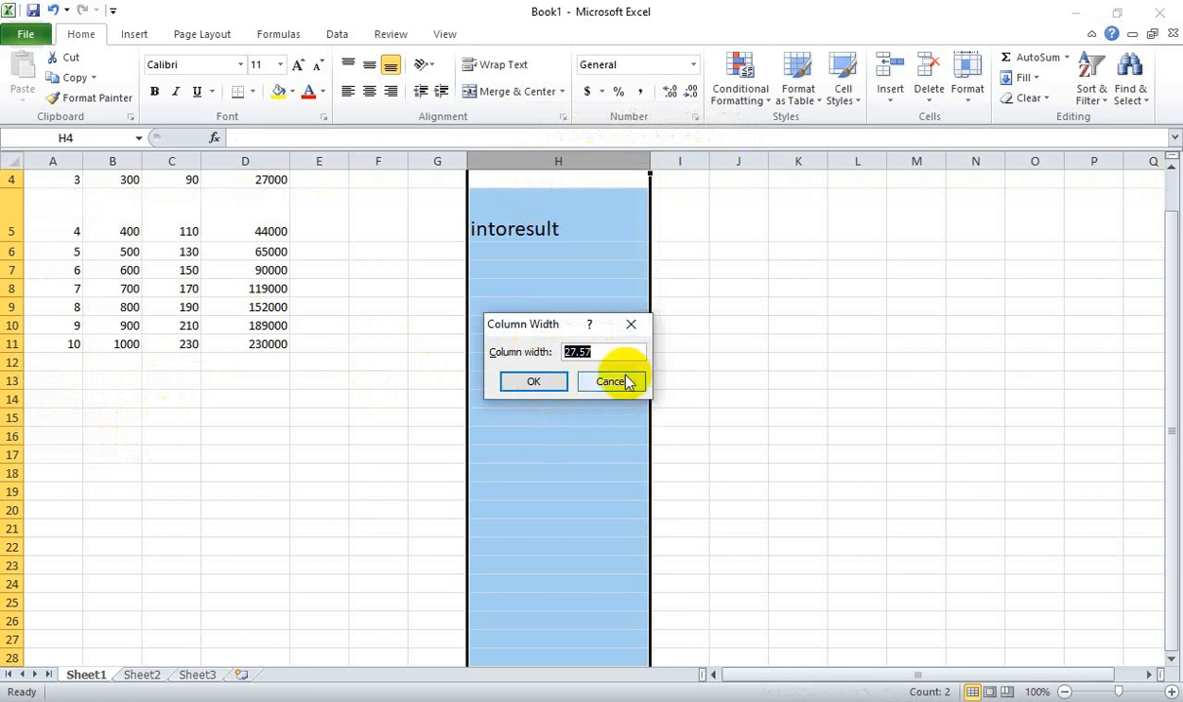
click(532, 384)
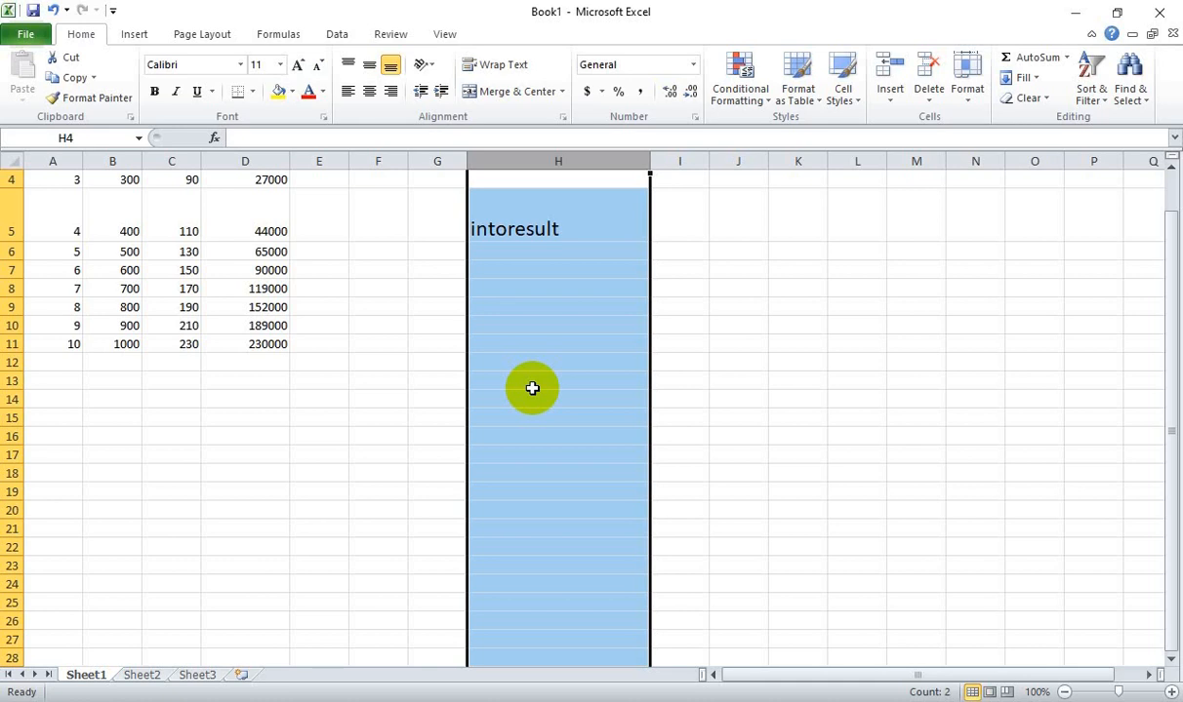
click(389, 384)
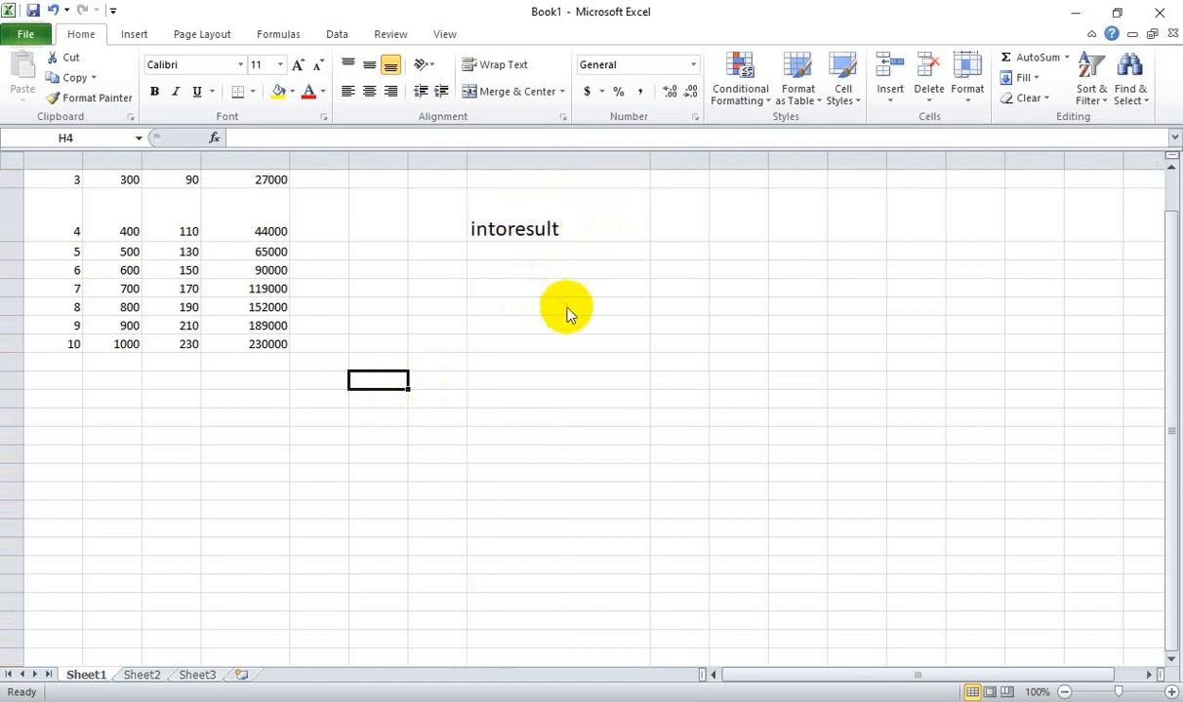
Undo the earlier sizing, text and row and column copying changes back to the original table, and clear the copy marquee around column C.
key(ctrl+z)
key(ctrl+z)
key(ctrl+z)
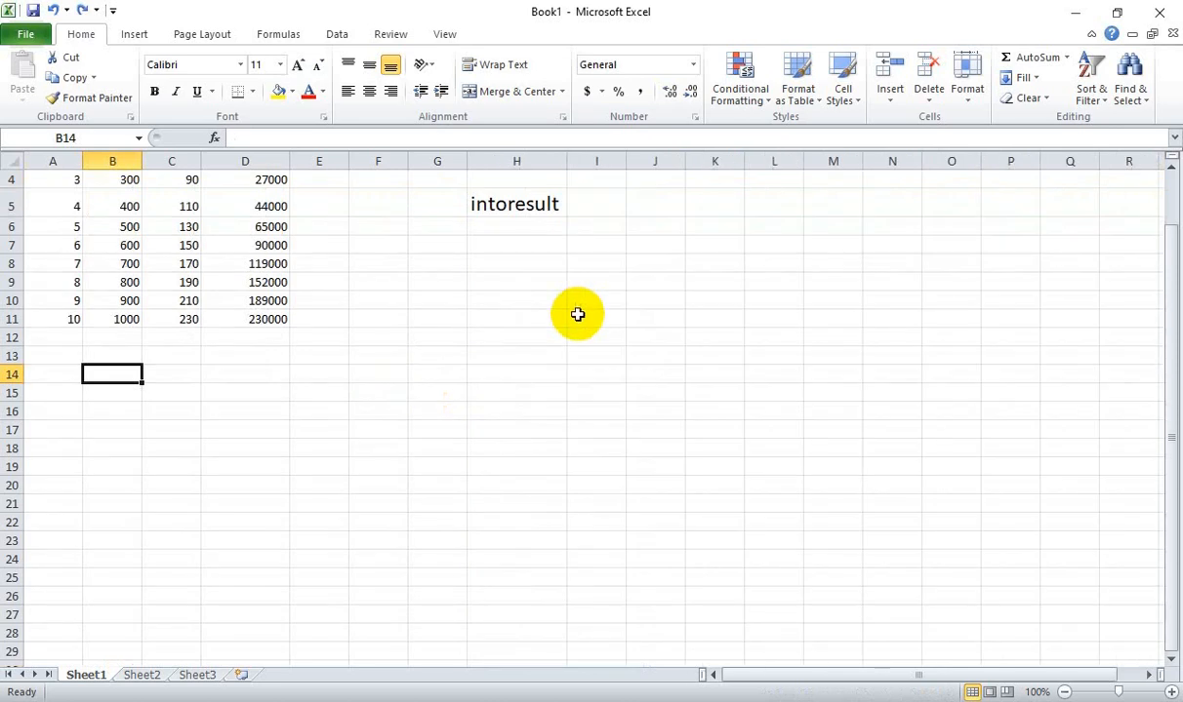
key(ctrl+z)
key(ctrl+z)
key(ctrl+z)
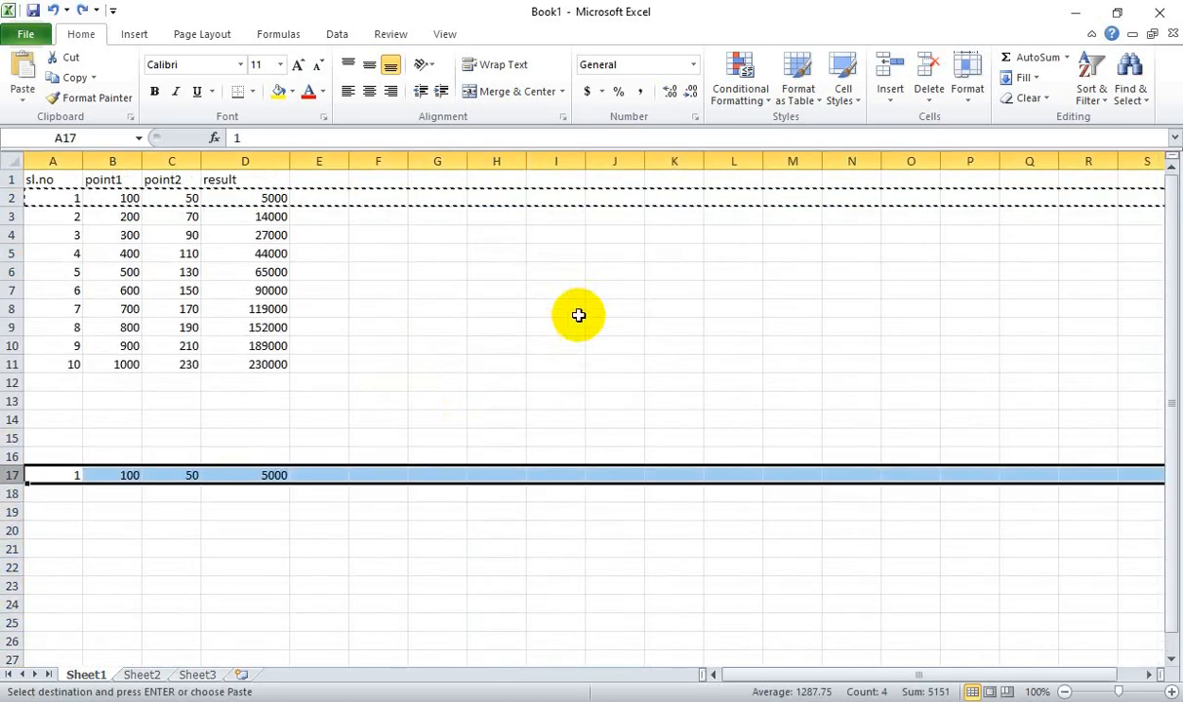
key(ctrl+z)
key(ctrl+z)
key(ctrl+z)
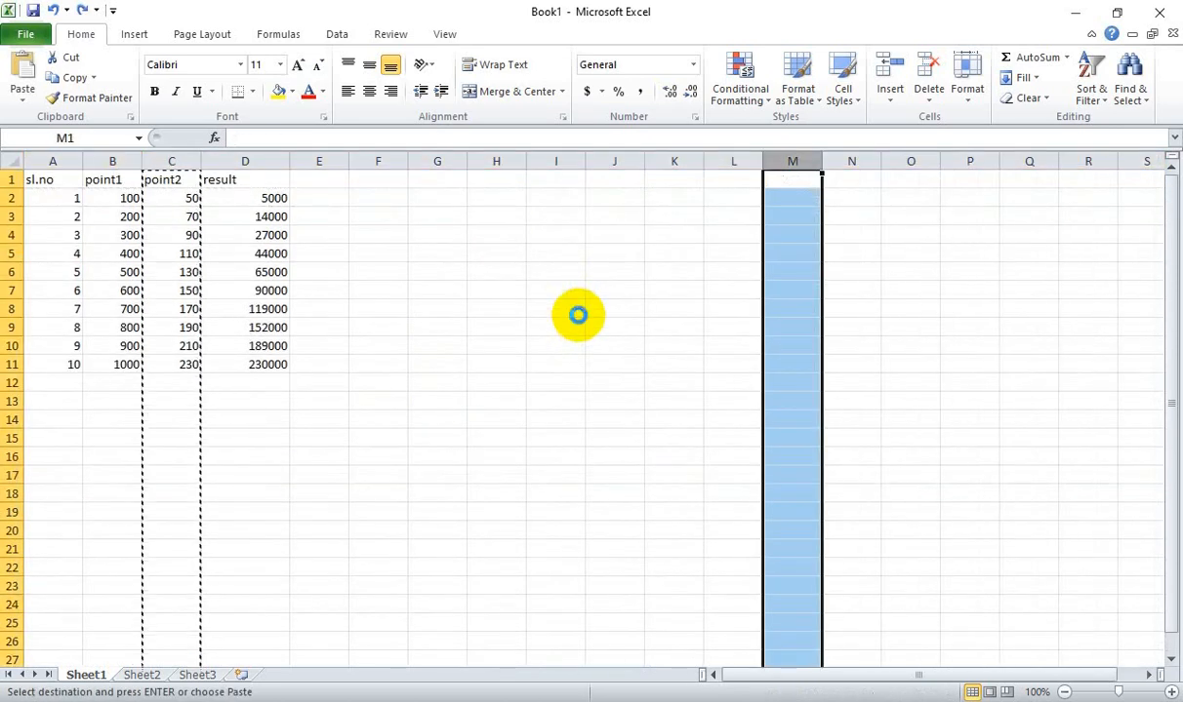
key(ctrl+z)
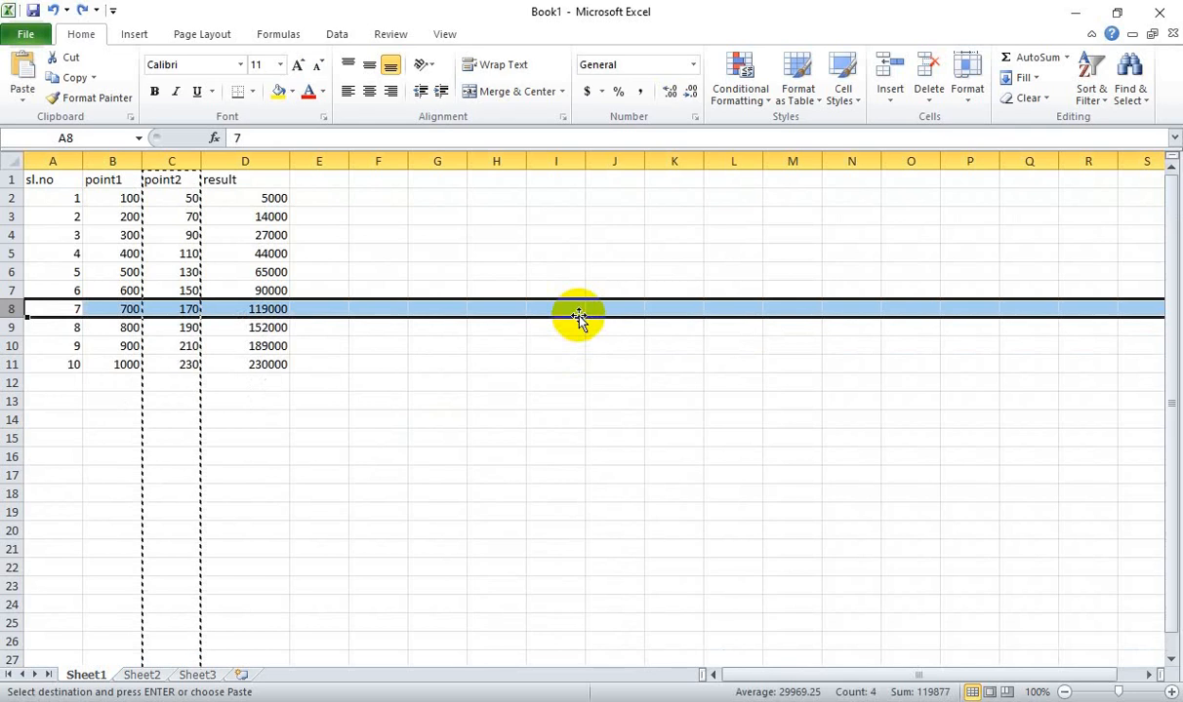
double_click(182, 183)
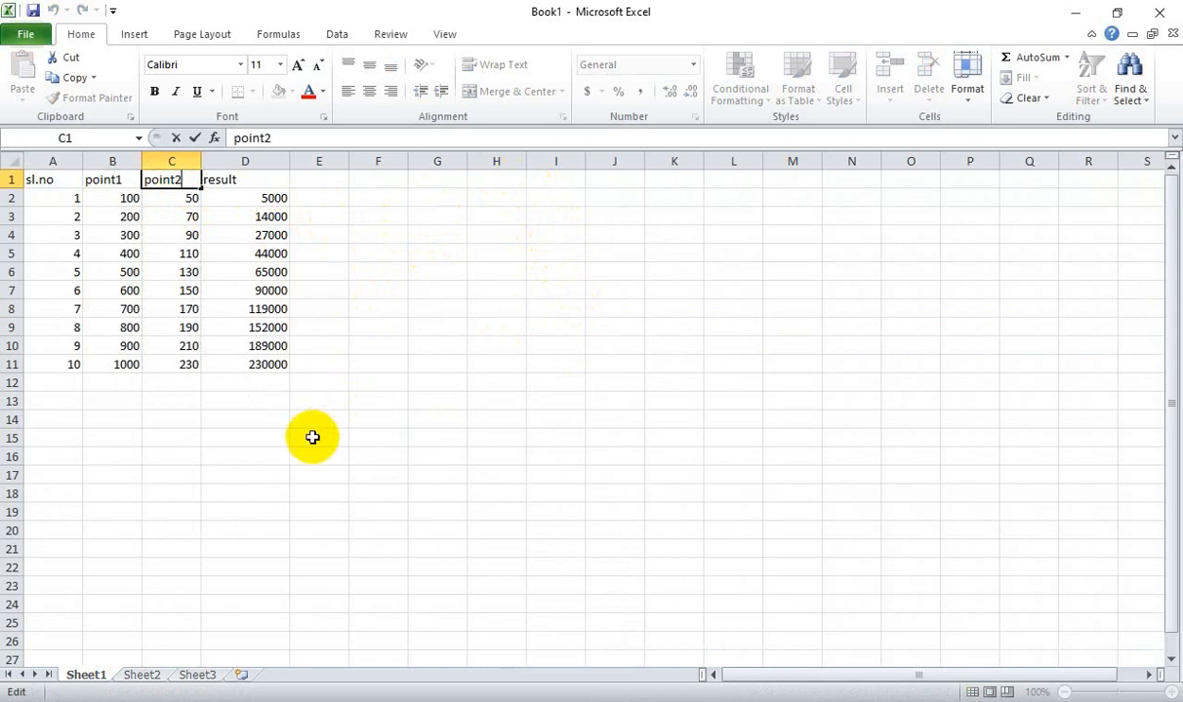
click(272, 433)
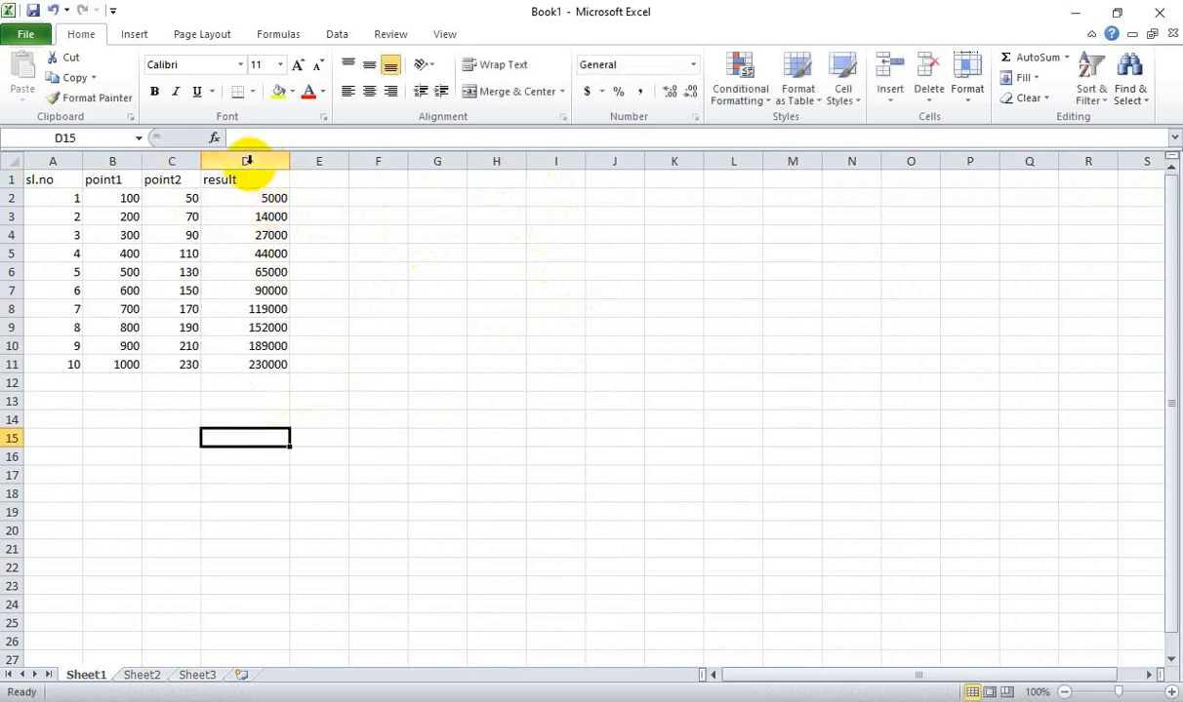
Open the cell formatting for the result column D, move the dialog clear of the data, and choose the Number category.
click(252, 160)
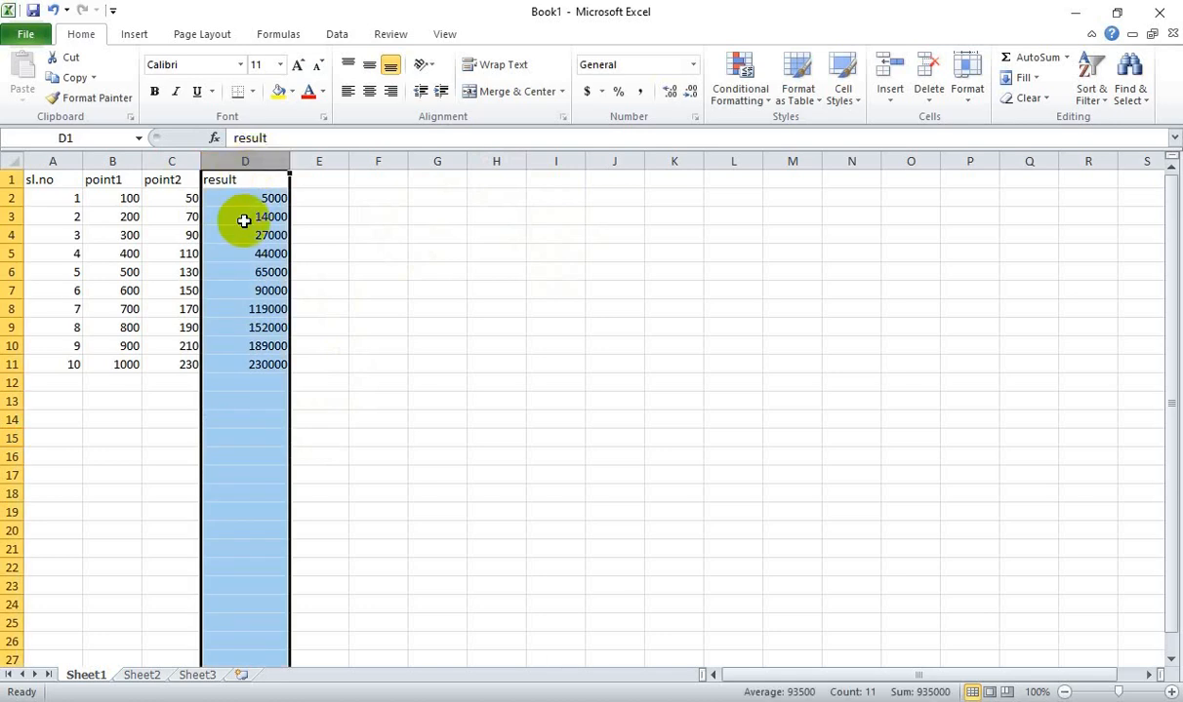
right_click(256, 162)
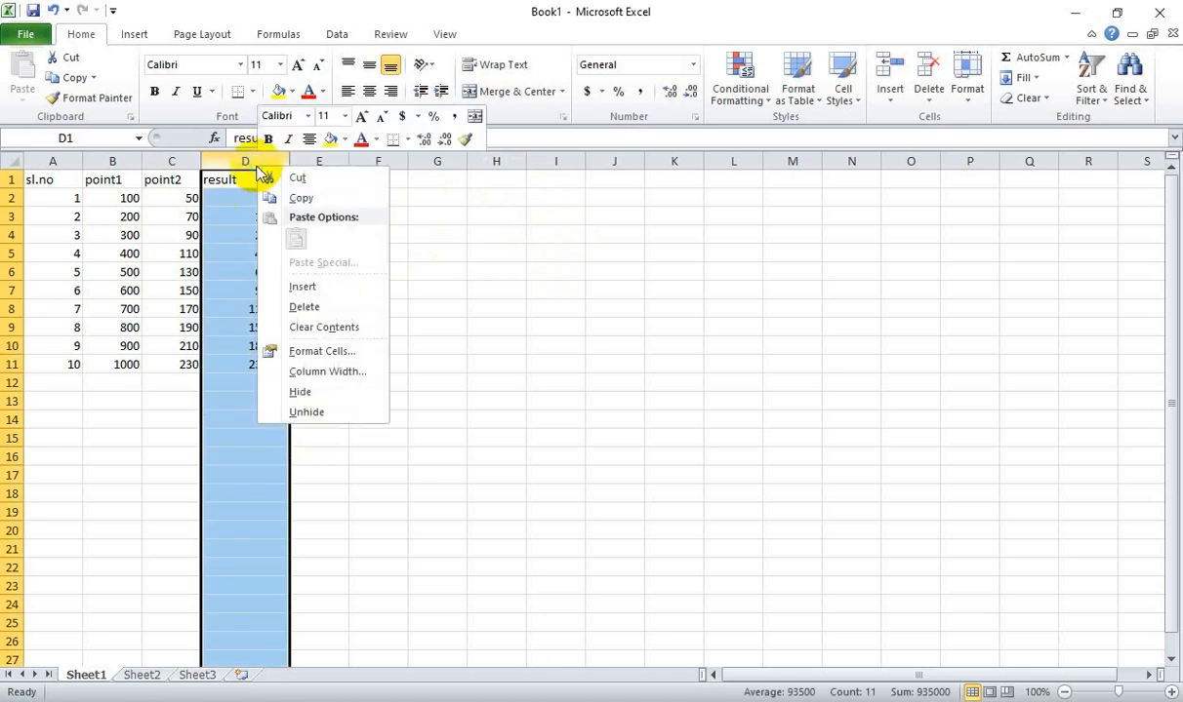
click(301, 352)
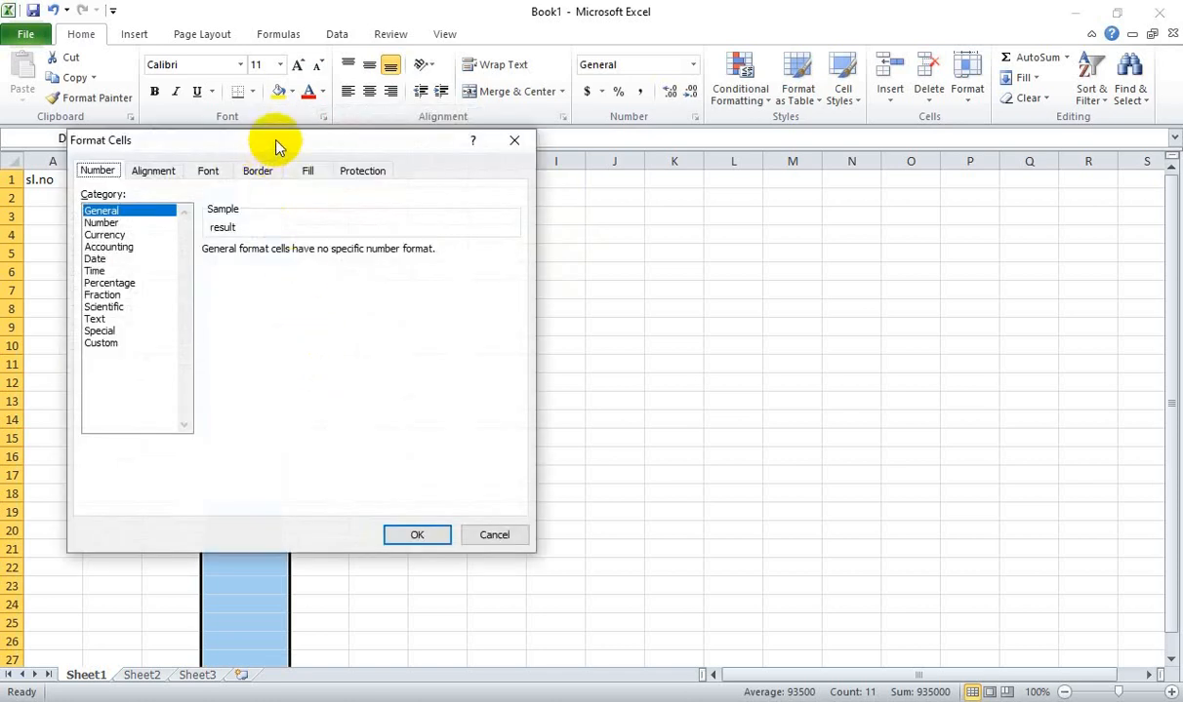
drag(276, 147, 544, 169)
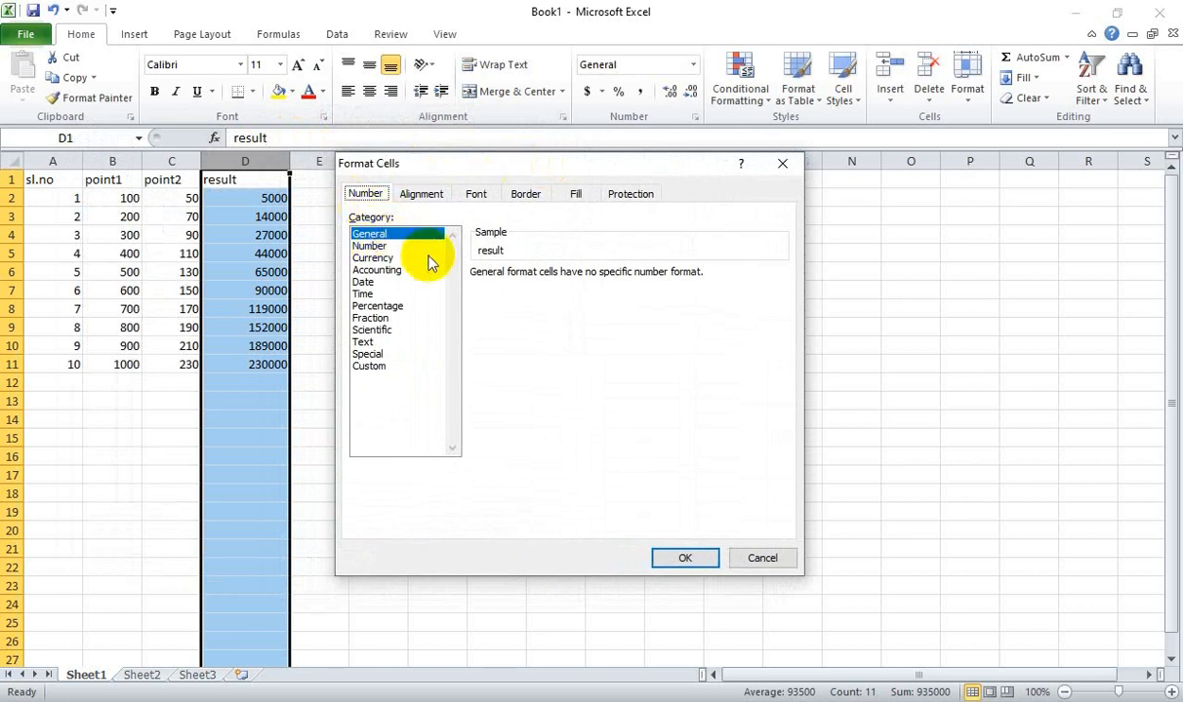
click(371, 248)
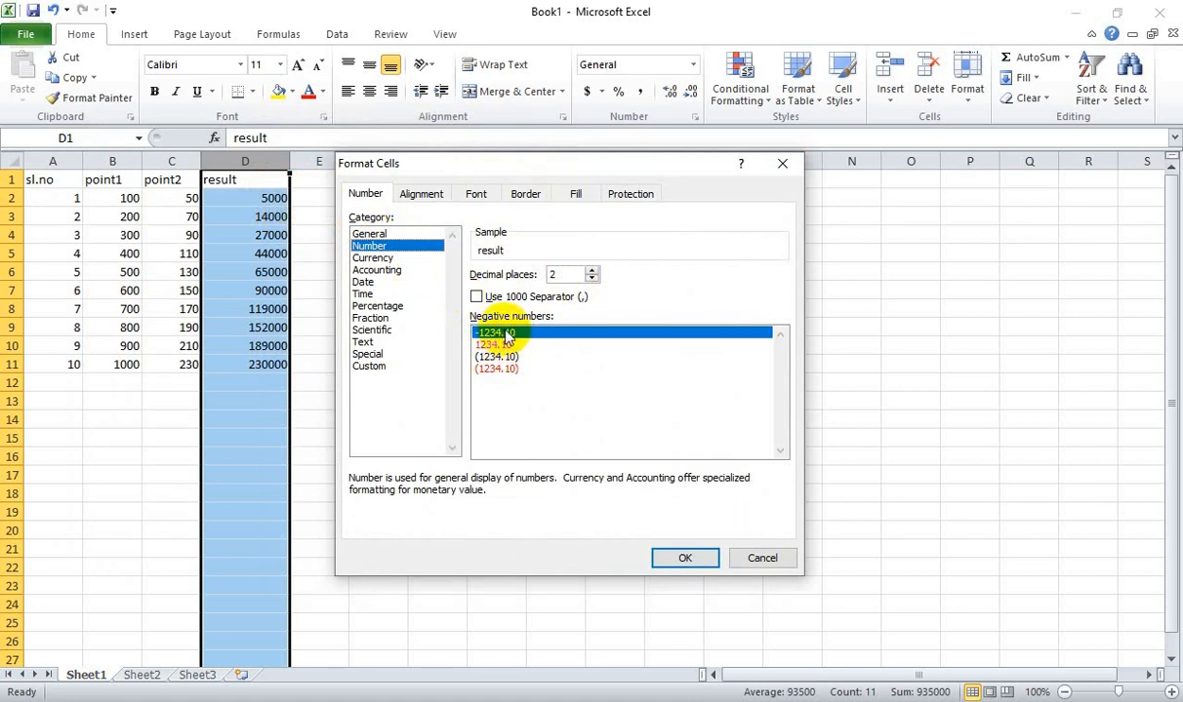
Try the Number format with 4 decimal places and return it to 2.
click(591, 271)
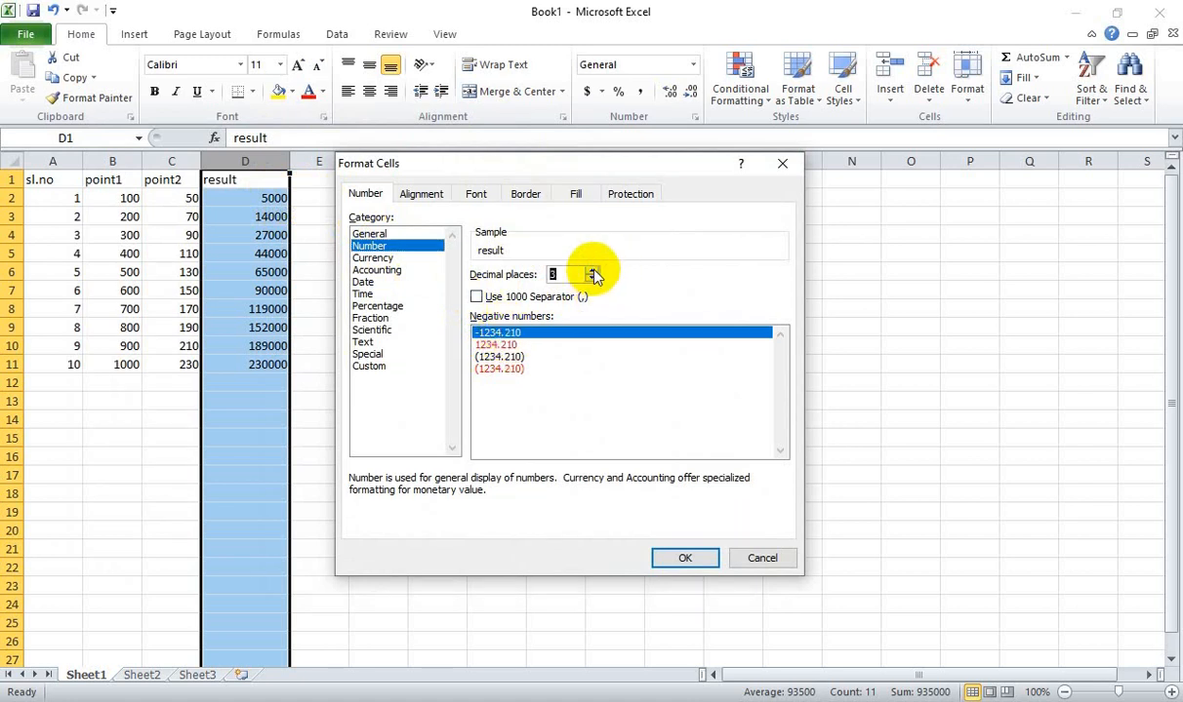
click(591, 271)
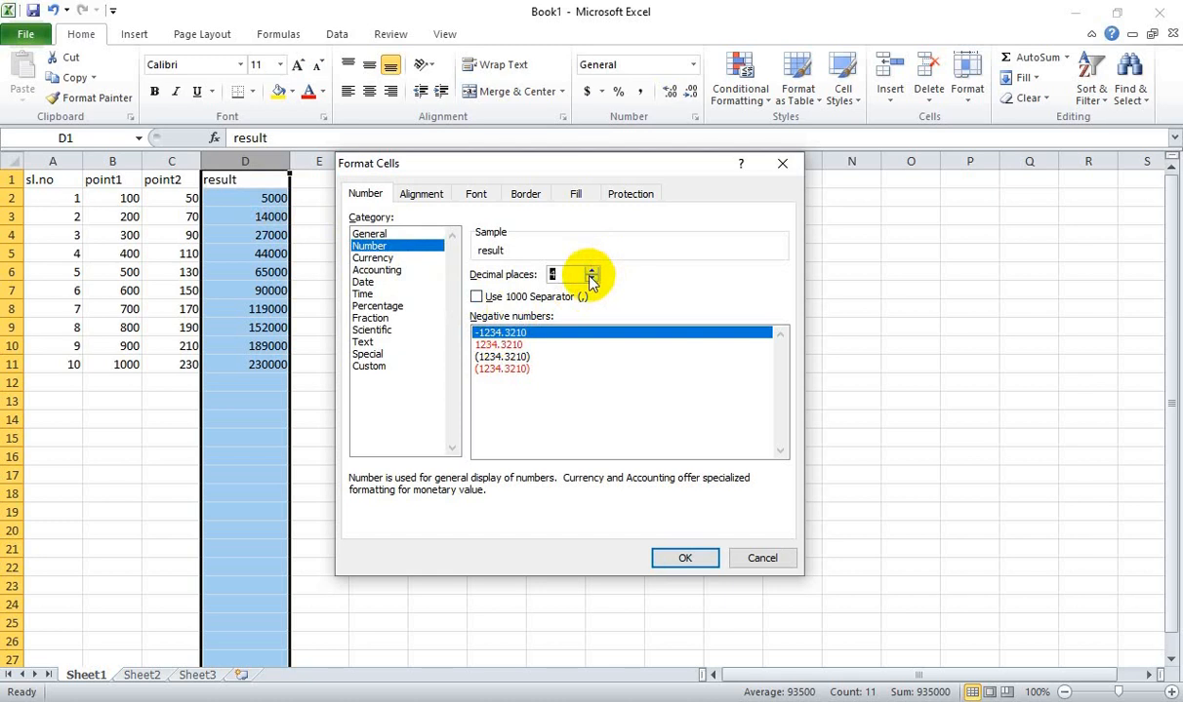
click(591, 278)
click(591, 278)
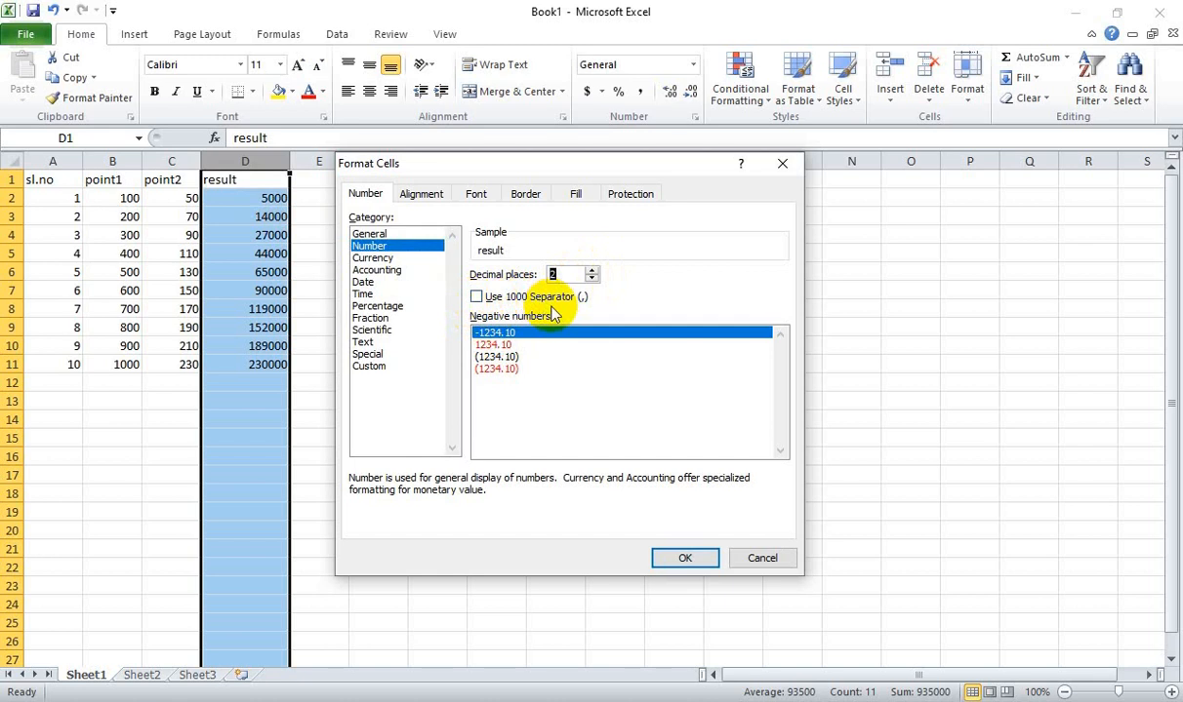
Turn on the 1000 separator, choose the red 1,234.10 style for negative numbers, and apply the format to column D.
click(476, 296)
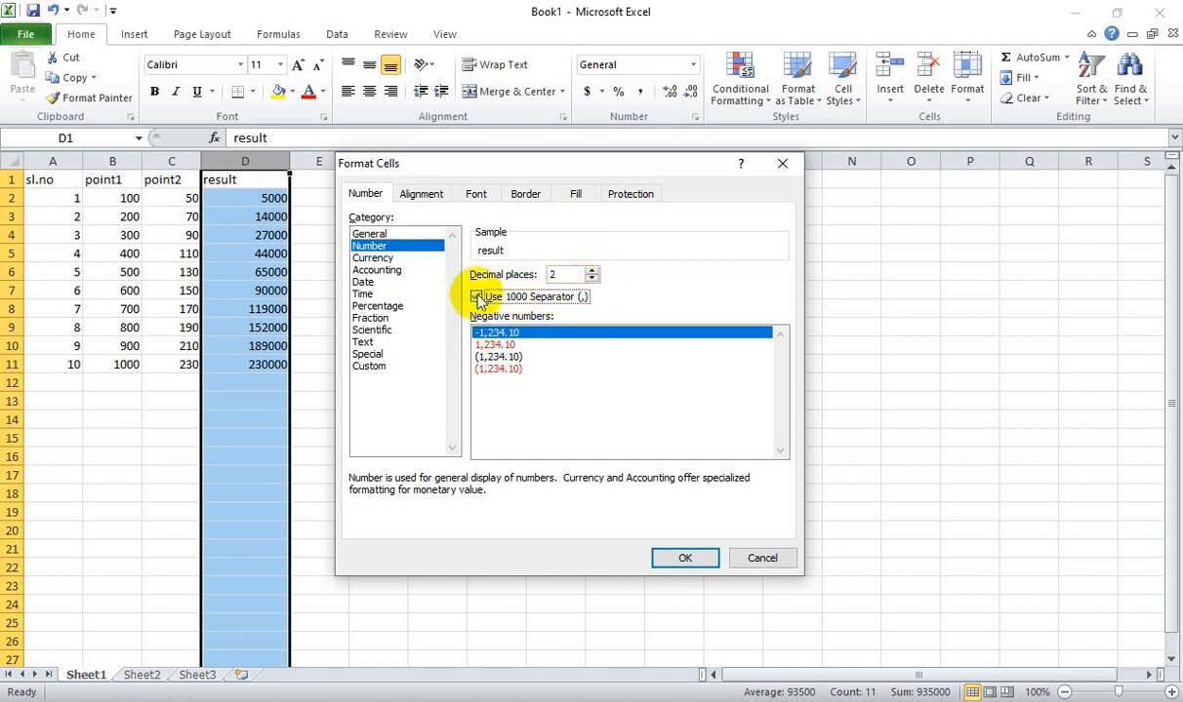
click(493, 345)
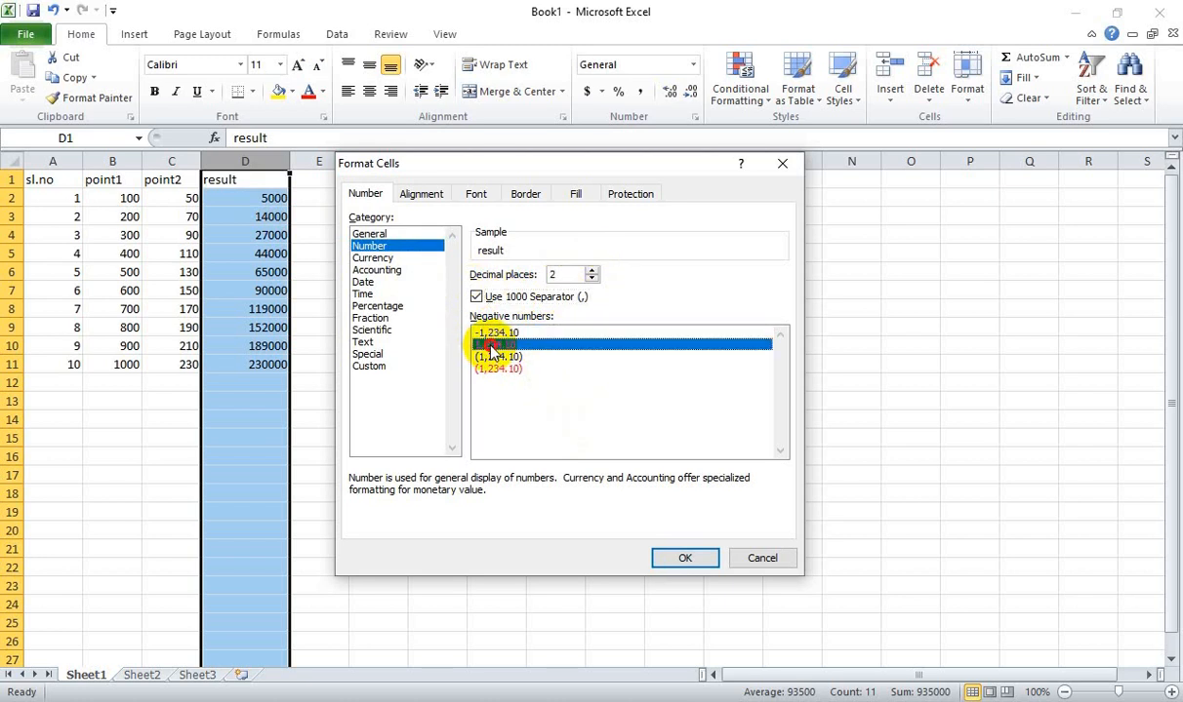
click(669, 560)
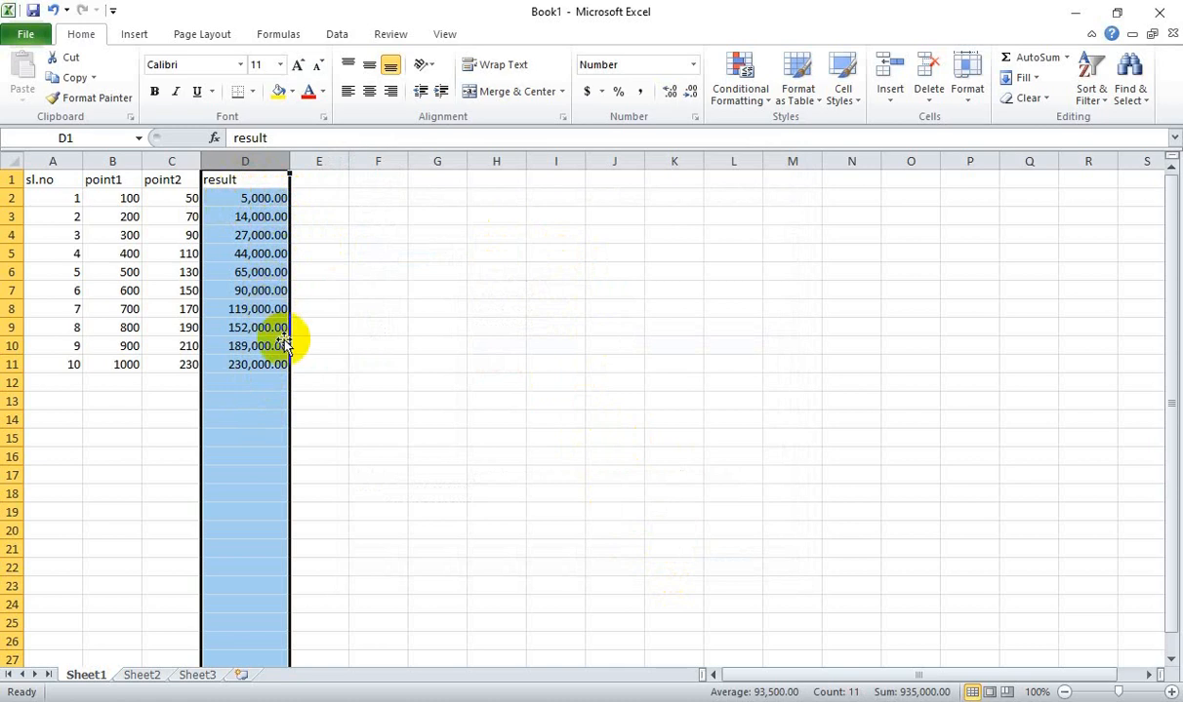
Reopen the cell formatting for the result column D and choose the Currency category.
right_click(245, 160)
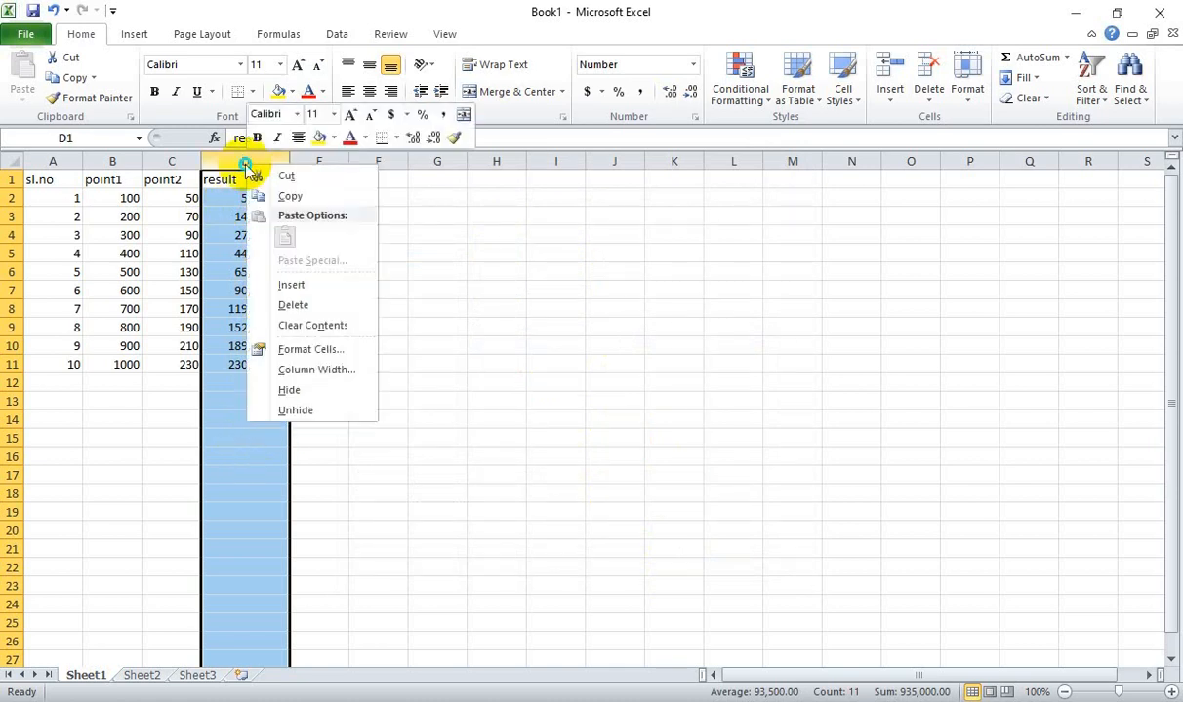
key(Escape)
right_click(245, 160)
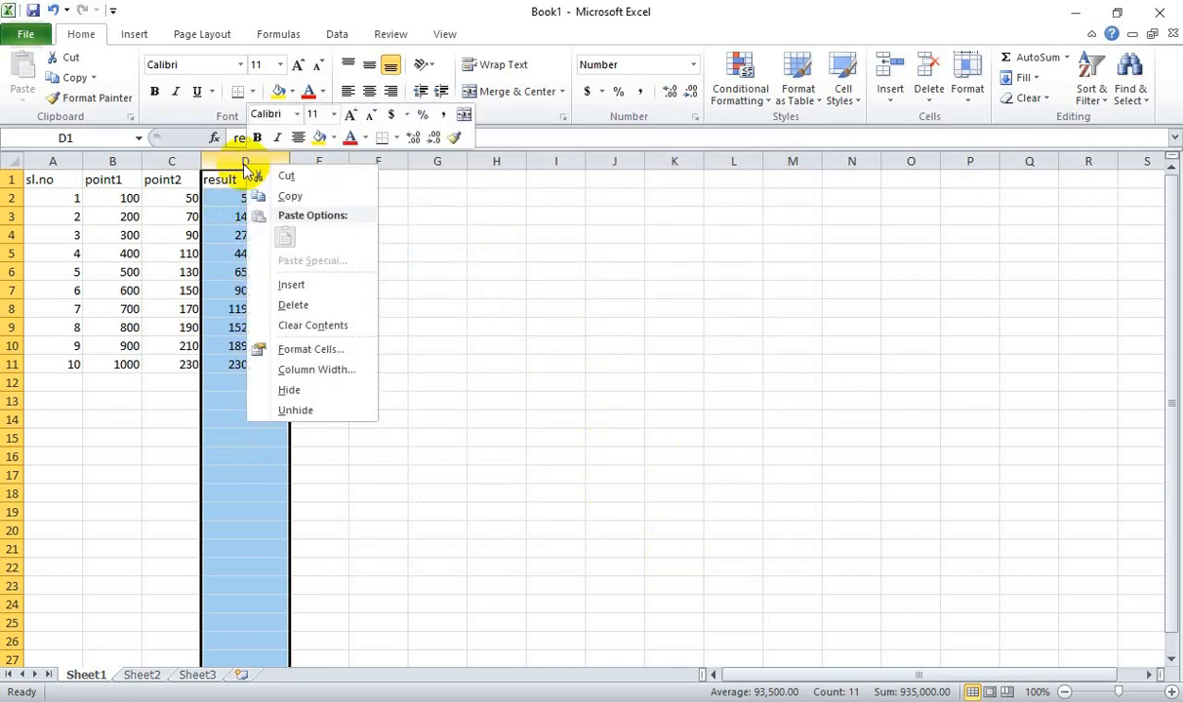
click(305, 351)
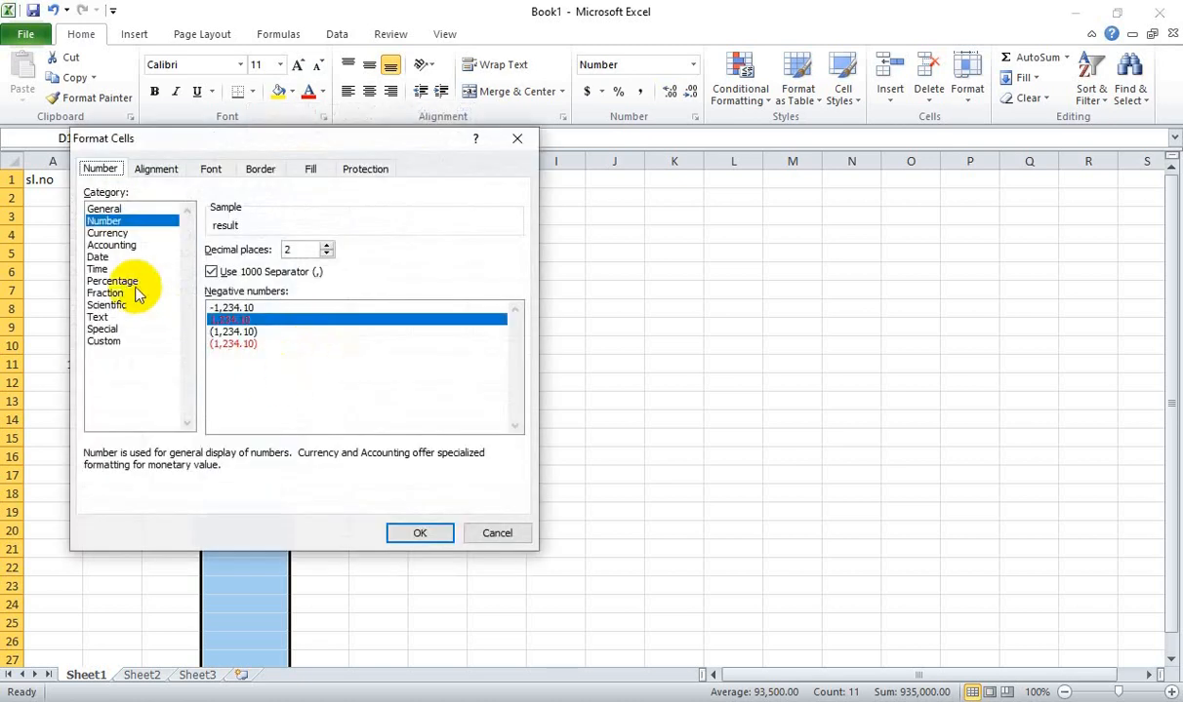
click(110, 233)
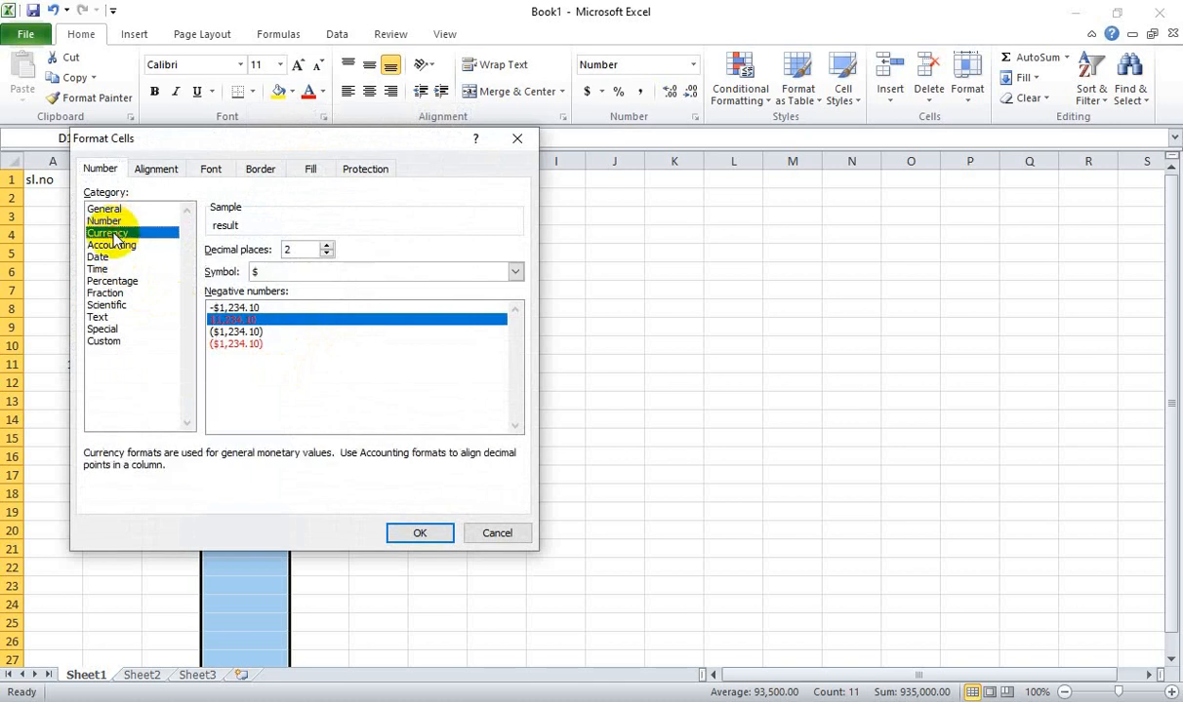
Set the currency symbol to Bengali (Bangladesh), apply the format to the result column D, and recheck its cell formatting settings.
click(437, 274)
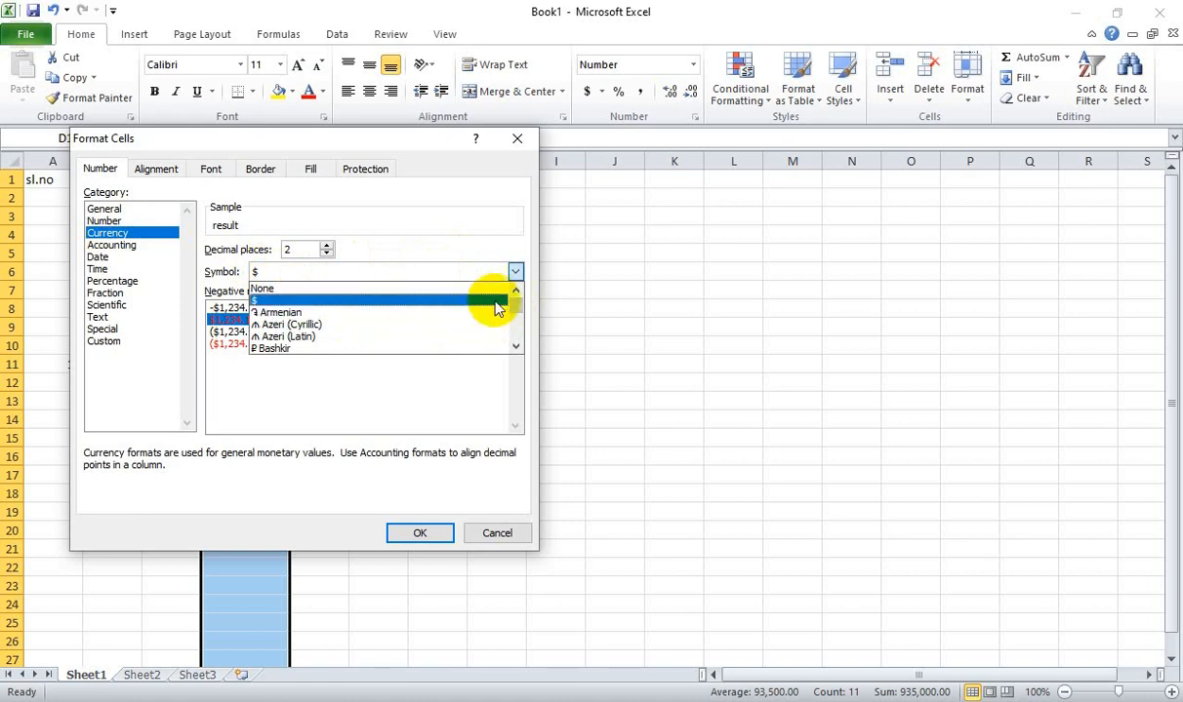
drag(517, 300, 518, 314)
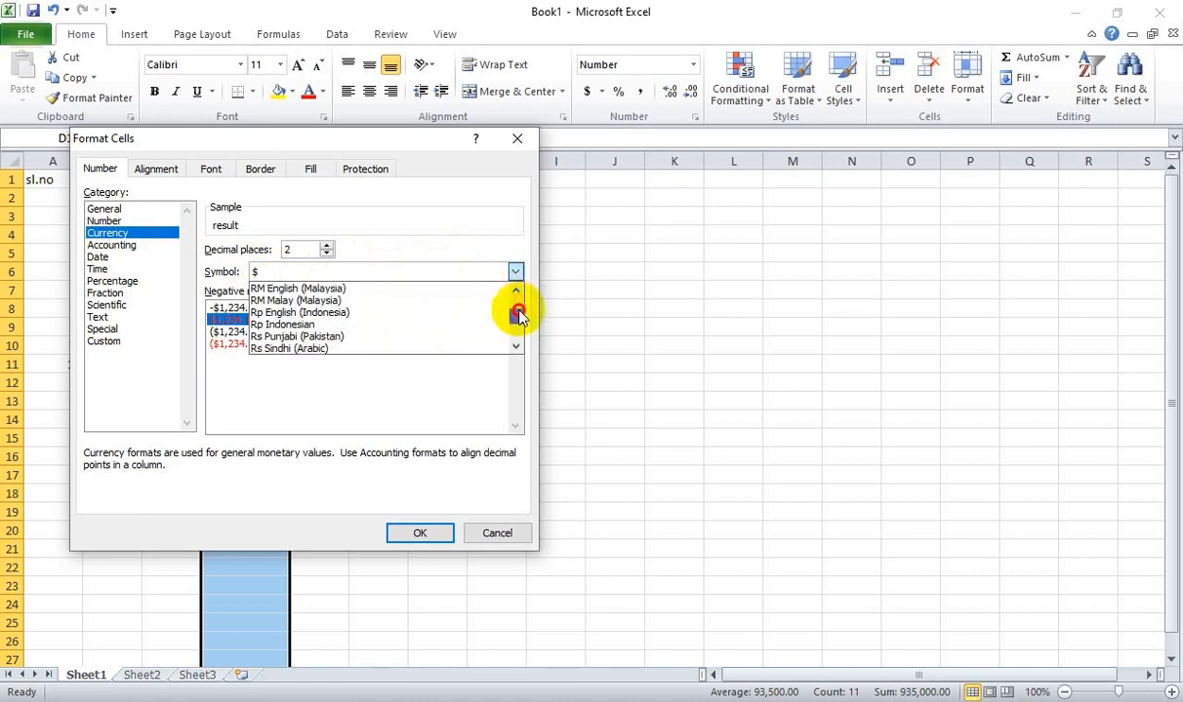
scroll(386, 317, down, 3)
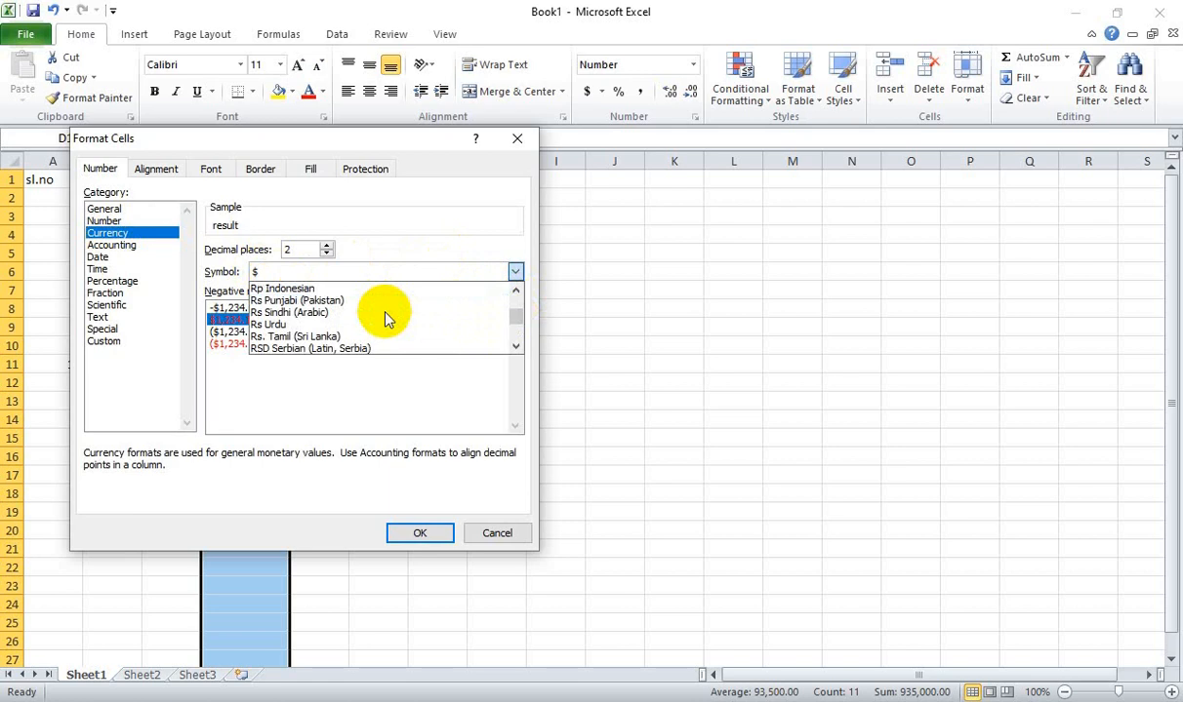
scroll(385, 317, down, 5)
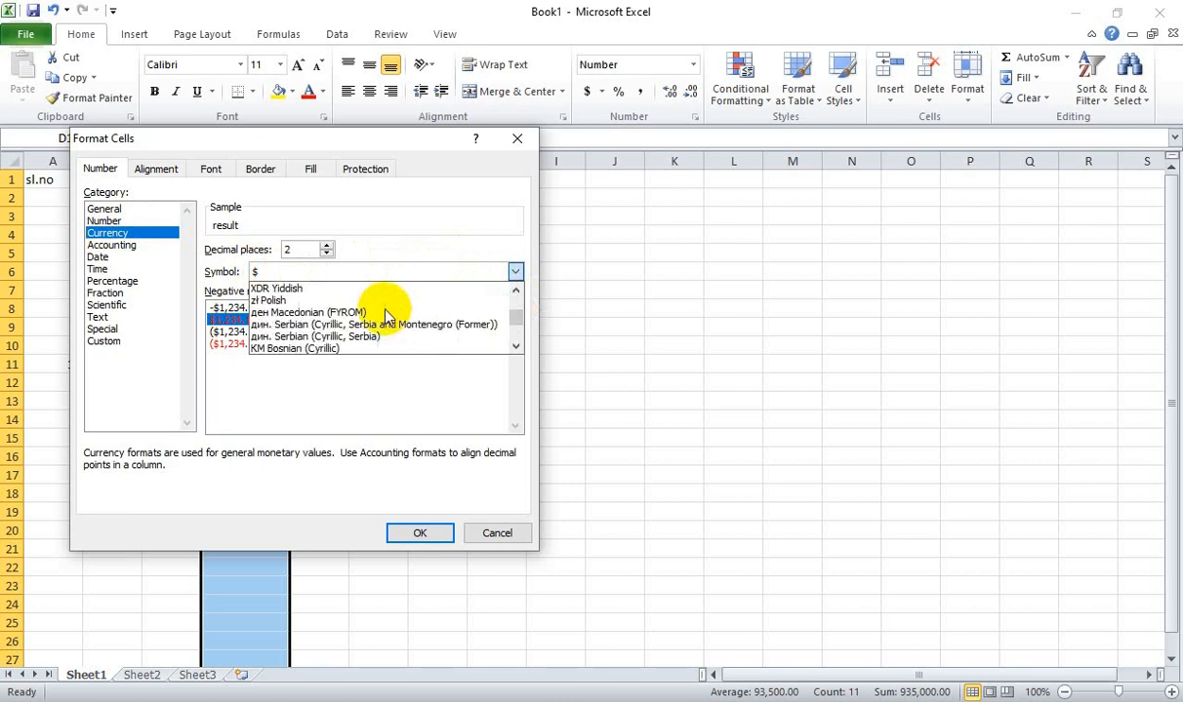
scroll(385, 317, down, 2)
scroll(386, 314, up, 4)
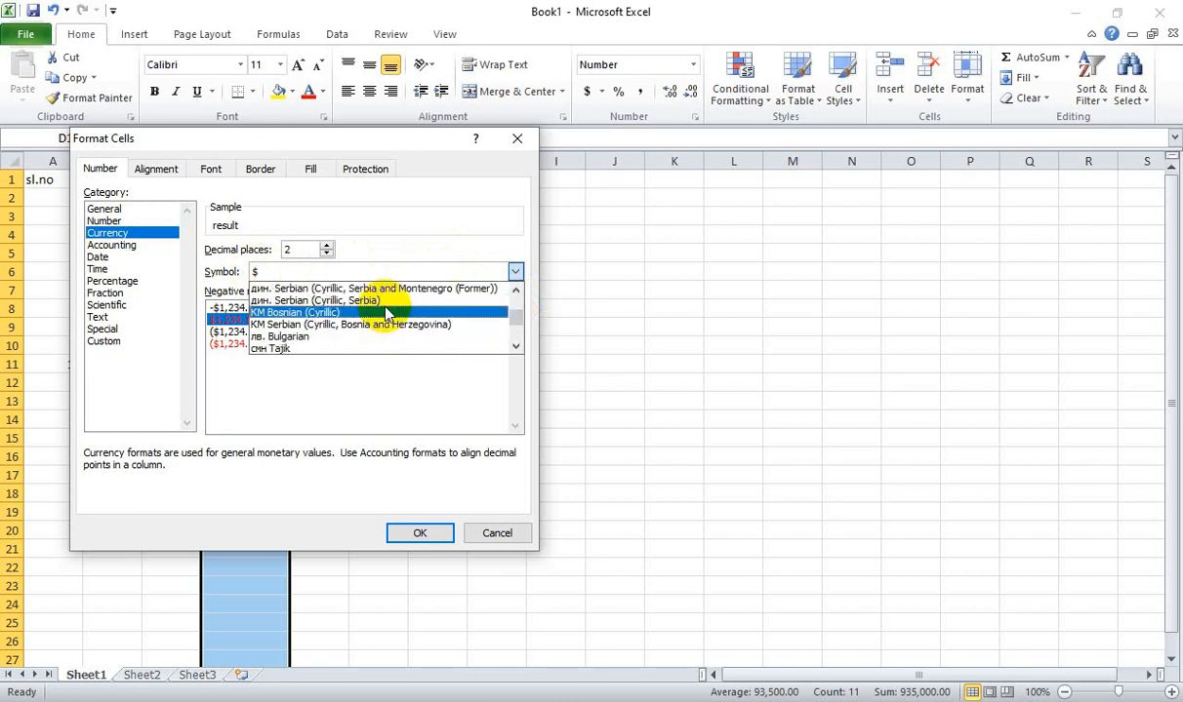
scroll(385, 313, up, 8)
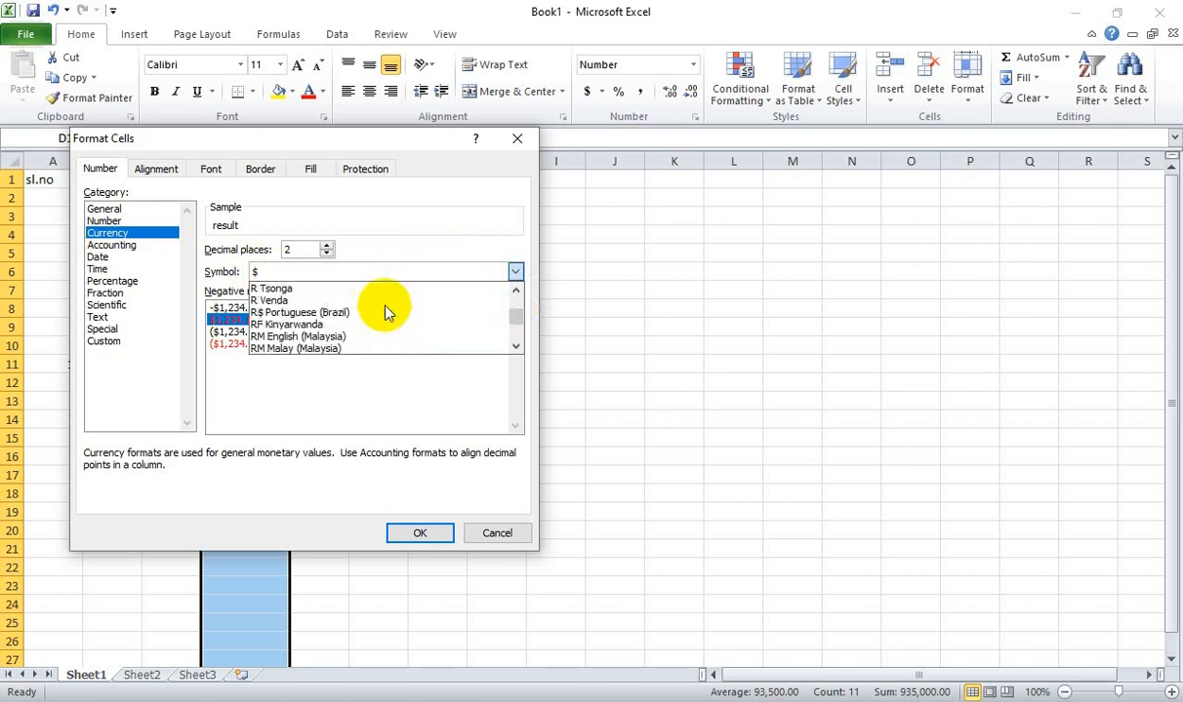
scroll(385, 312, up, 2)
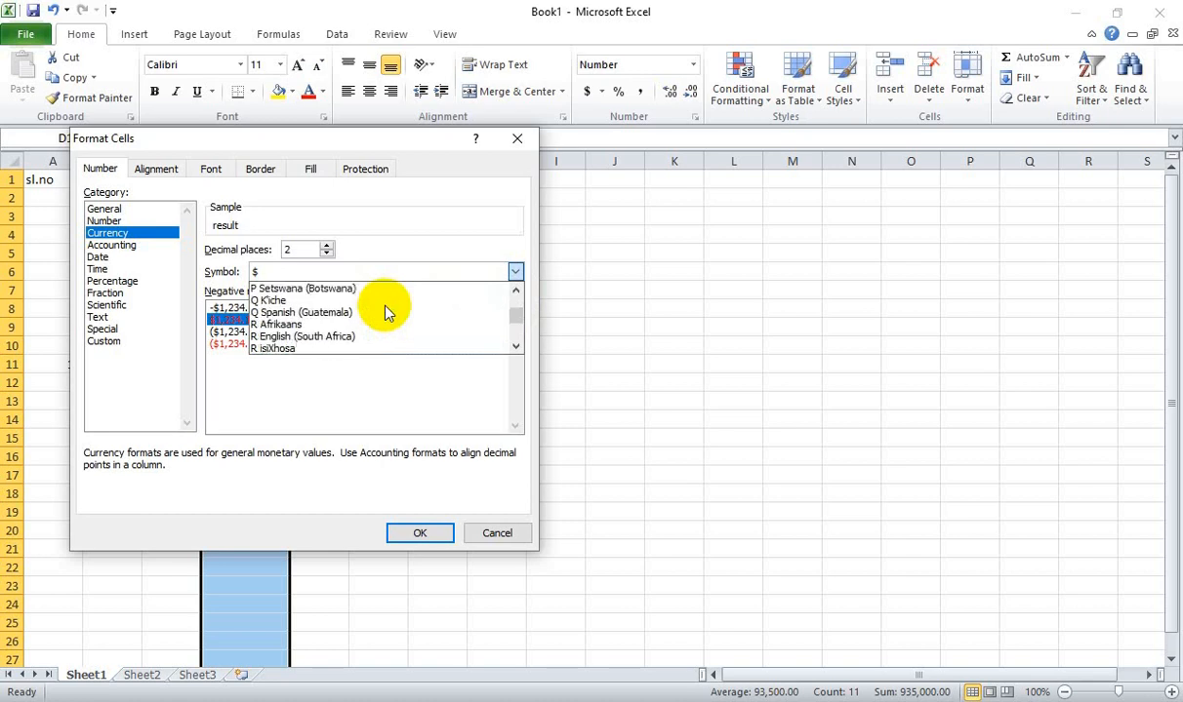
scroll(385, 312, up, 2)
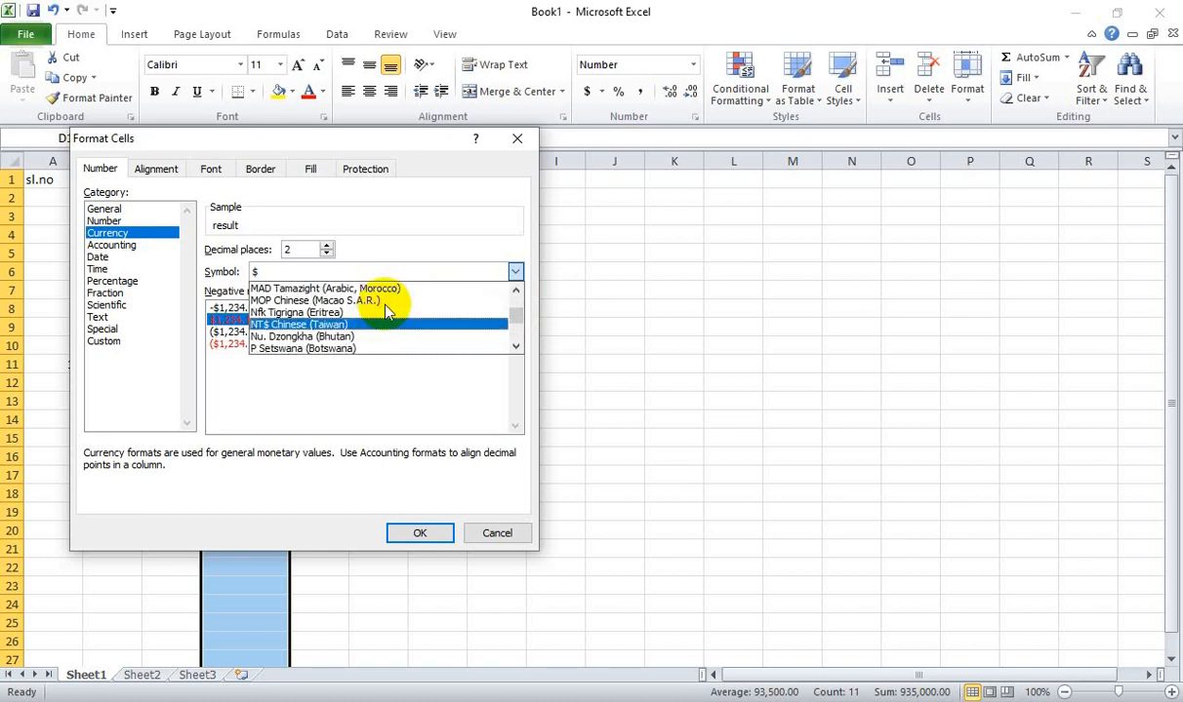
scroll(385, 310, up, 2)
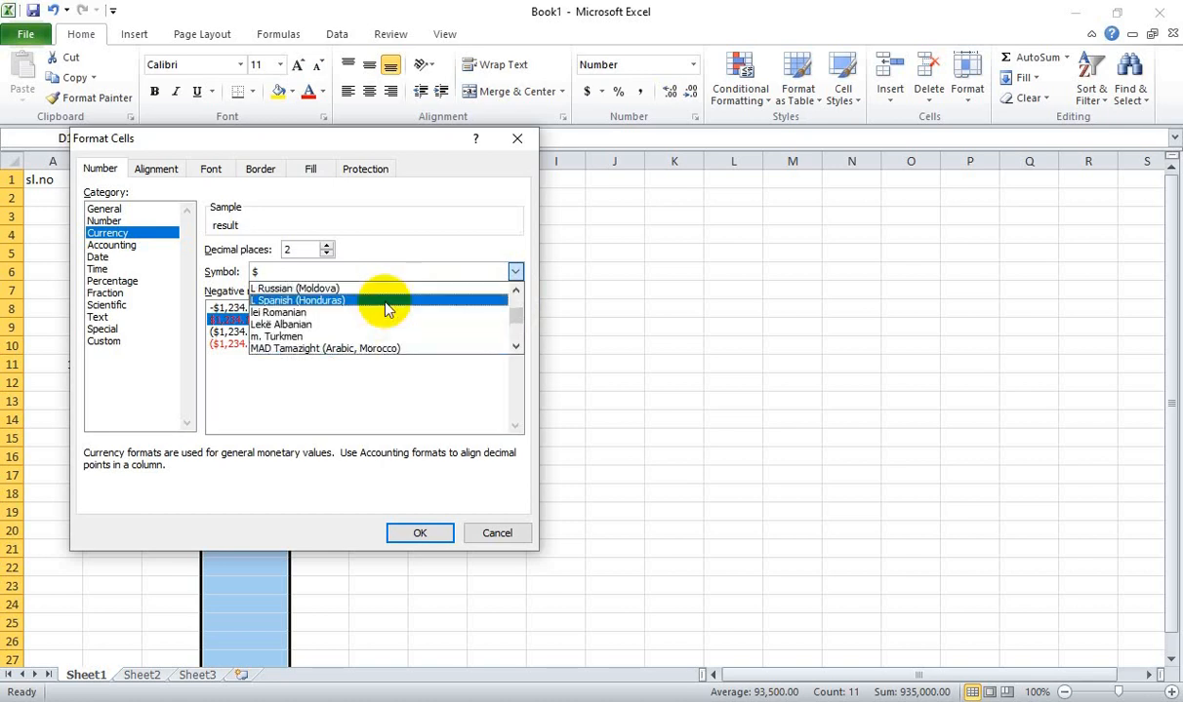
scroll(386, 310, up, 4)
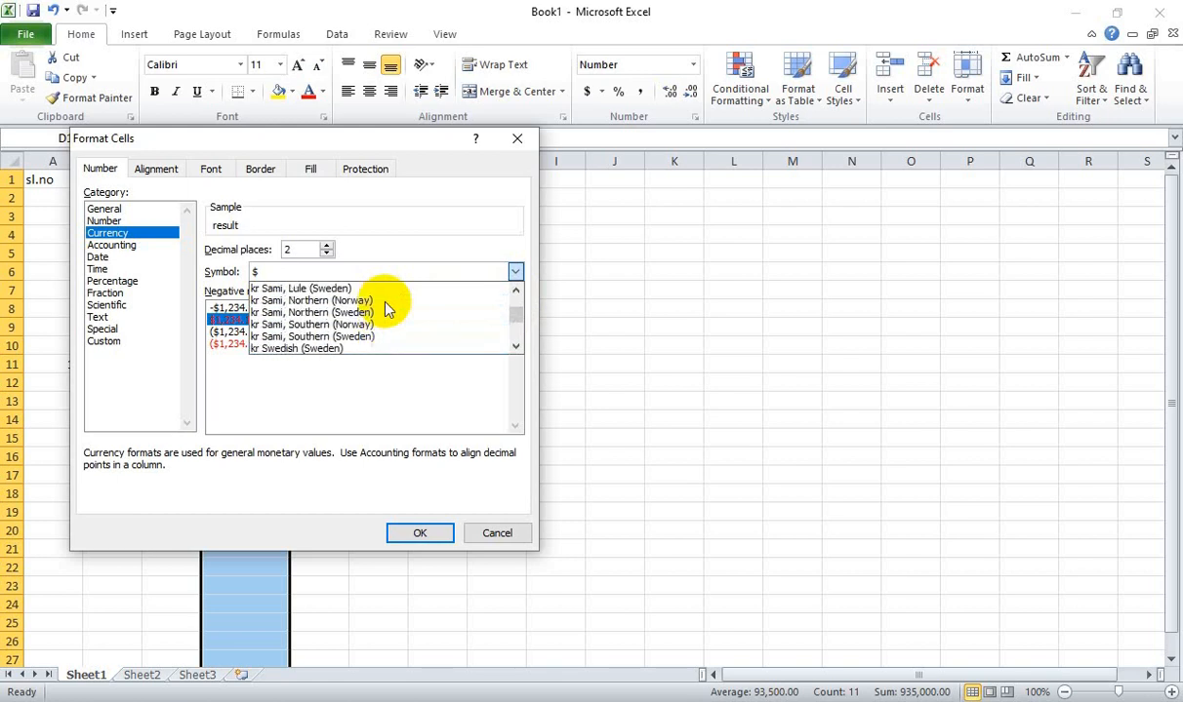
scroll(386, 311, up, 3)
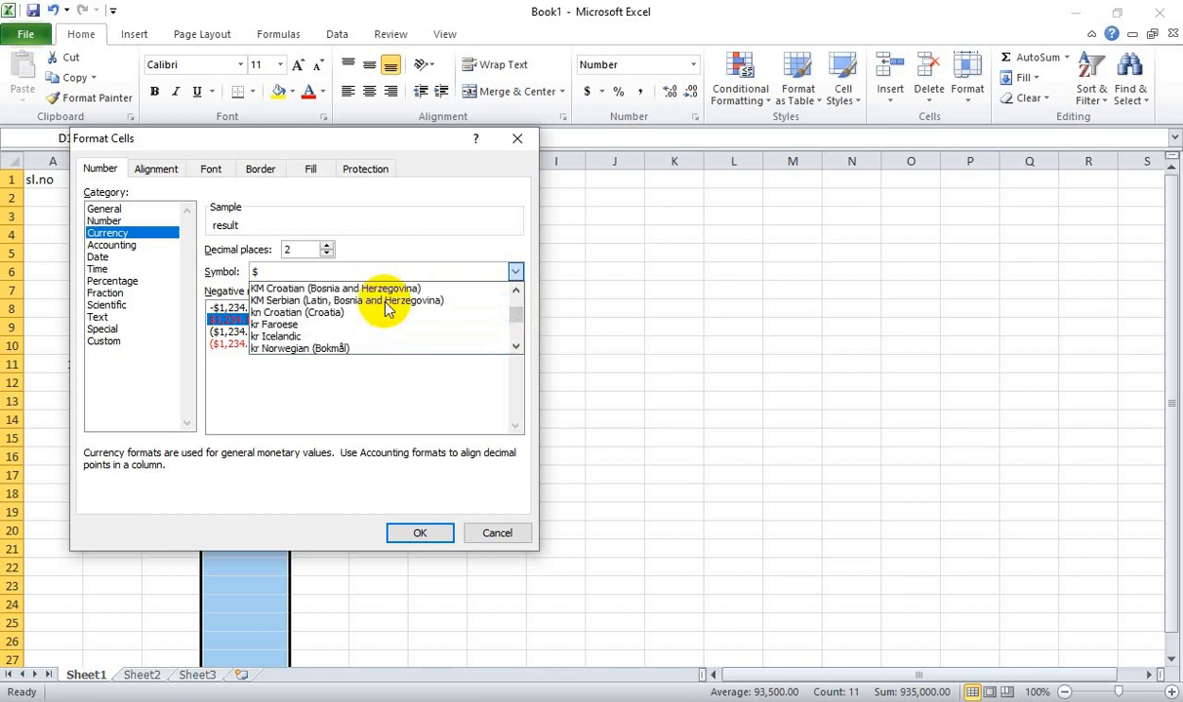
scroll(385, 310, up, 1)
scroll(385, 308, up, 6)
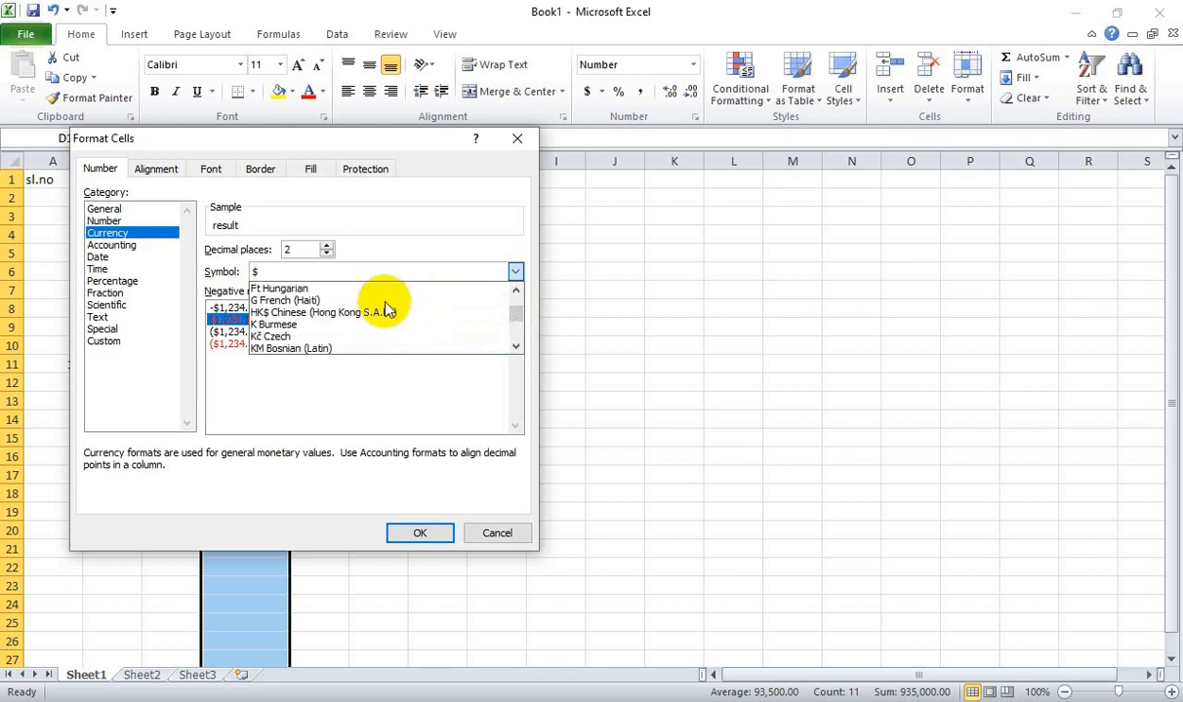
scroll(387, 308, up, 1)
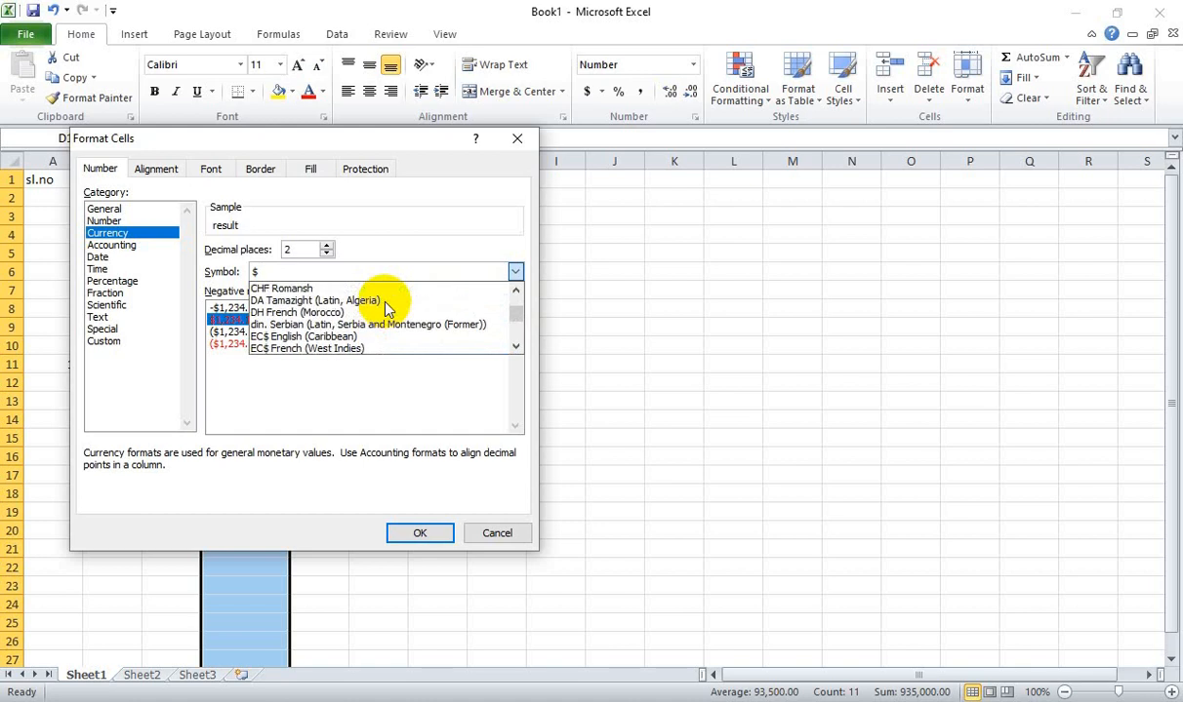
scroll(387, 308, up, 1)
scroll(388, 308, up, 3)
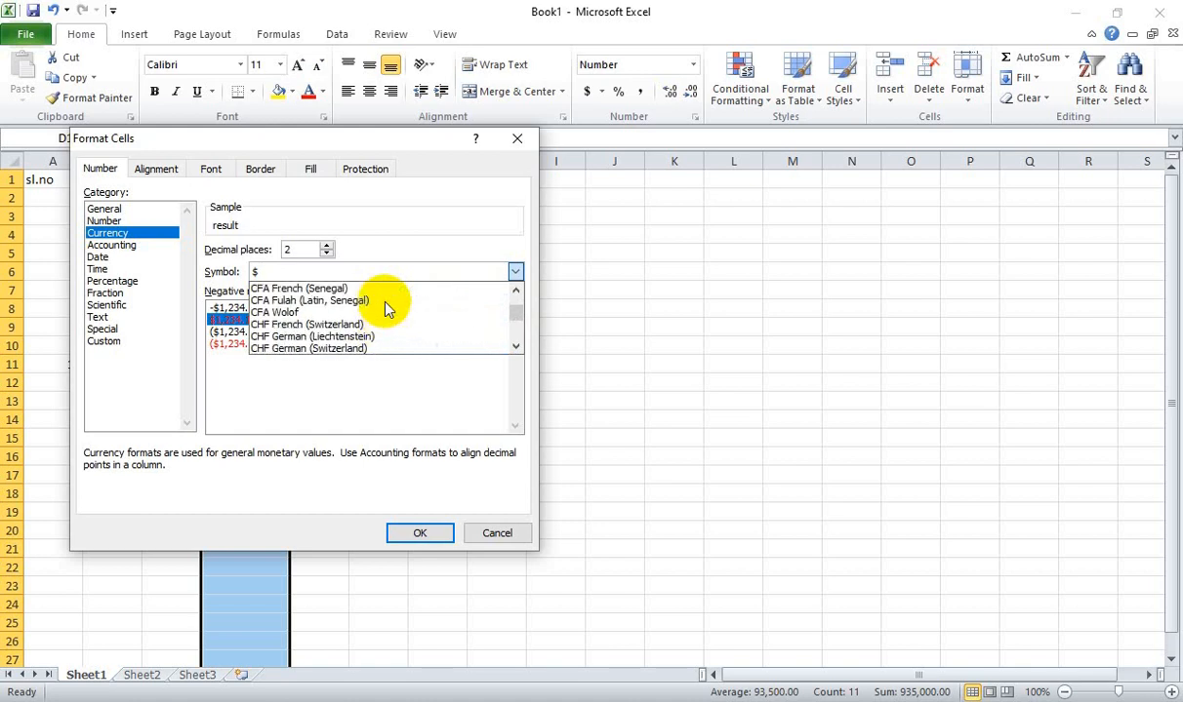
scroll(387, 308, up, 4)
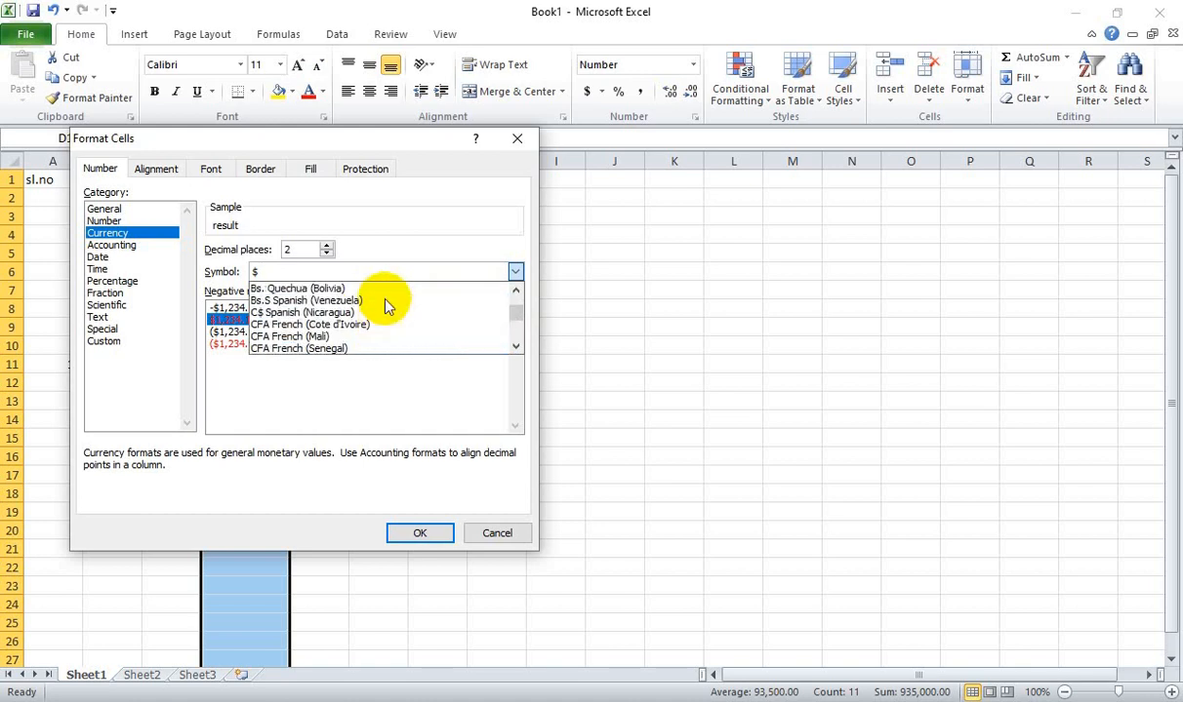
scroll(388, 307, up, 3)
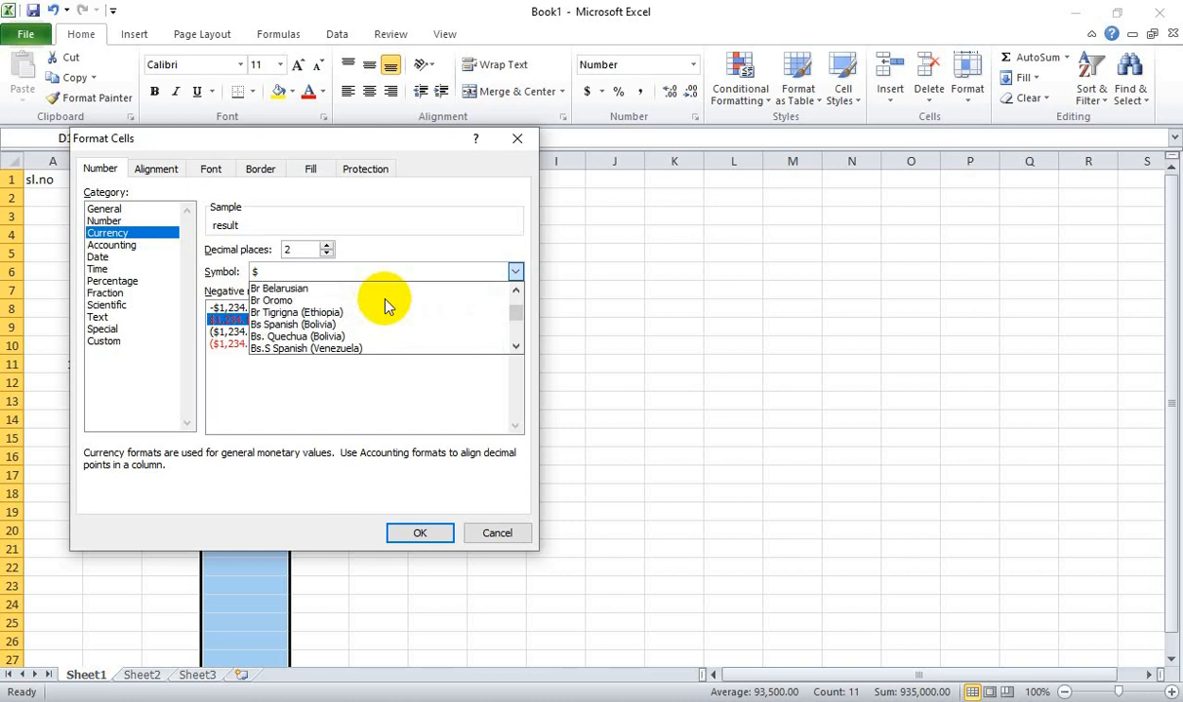
scroll(387, 308, up, 1)
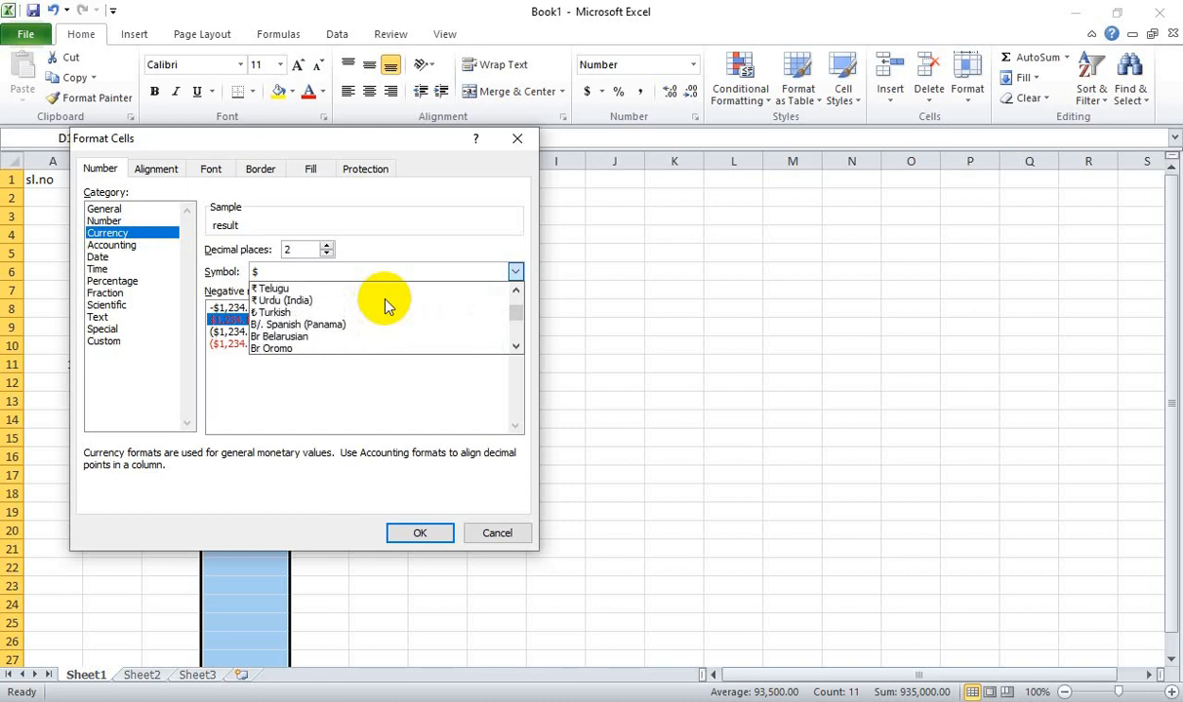
scroll(387, 307, up, 5)
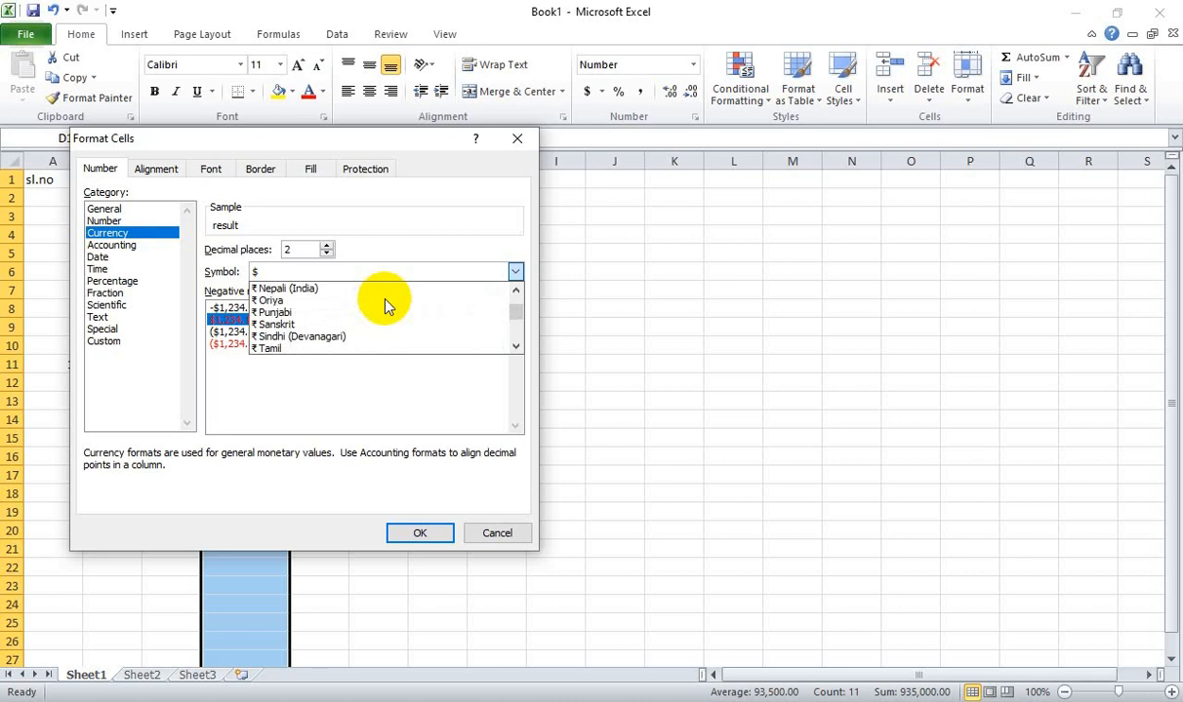
scroll(385, 306, up, 8)
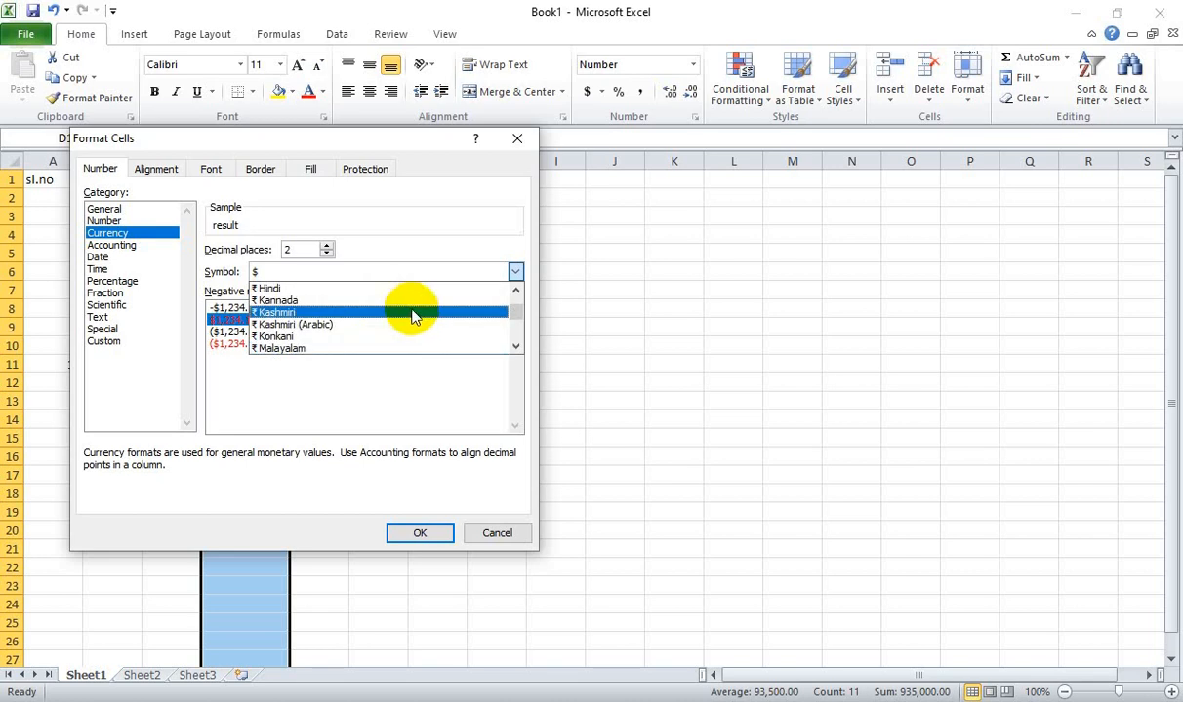
scroll(410, 315, up, 2)
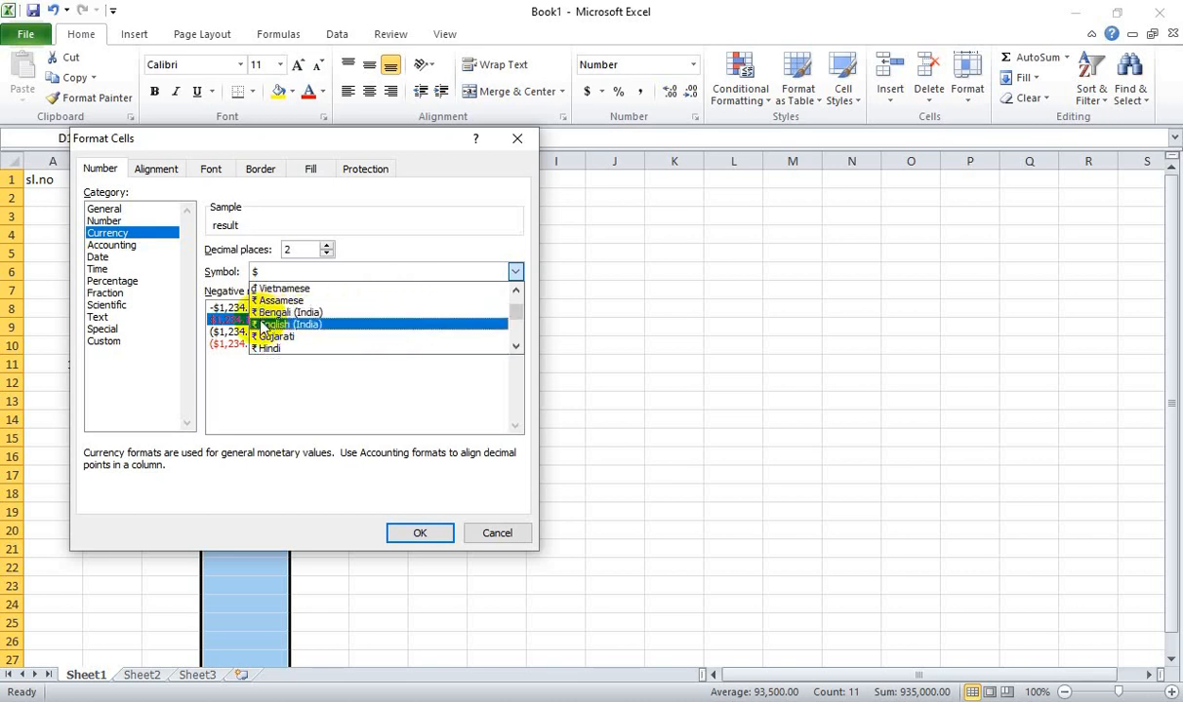
scroll(343, 324, up, 4)
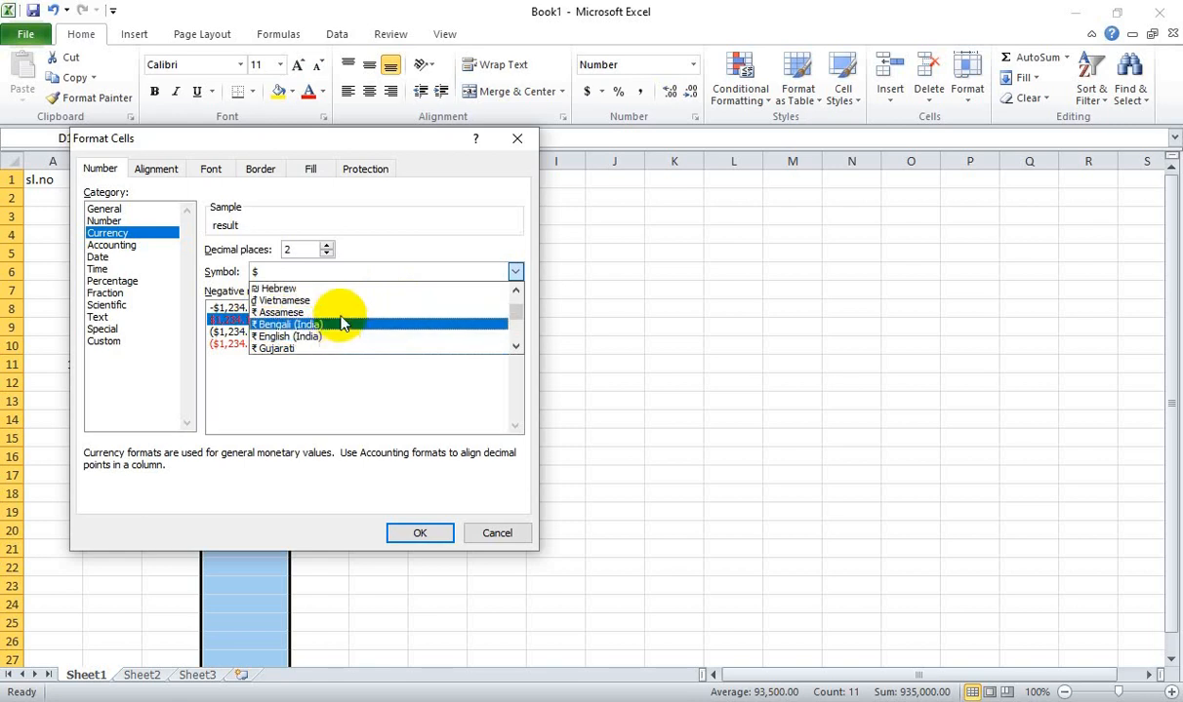
scroll(344, 324, up, 4)
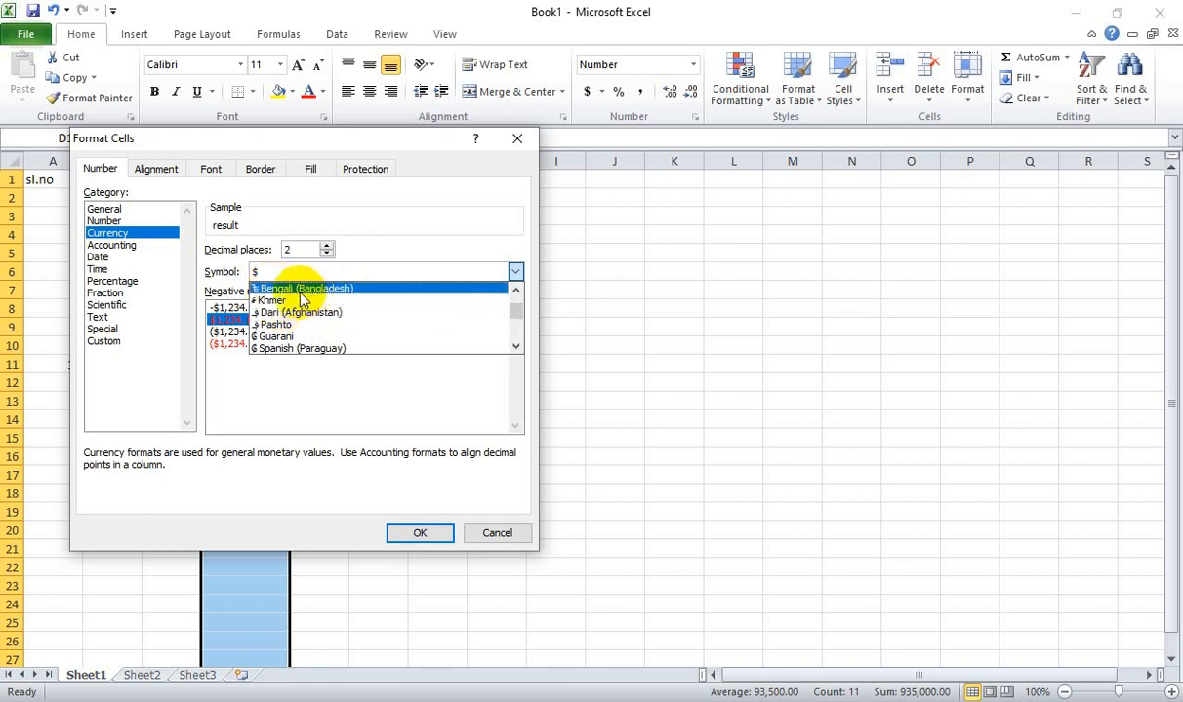
click(309, 291)
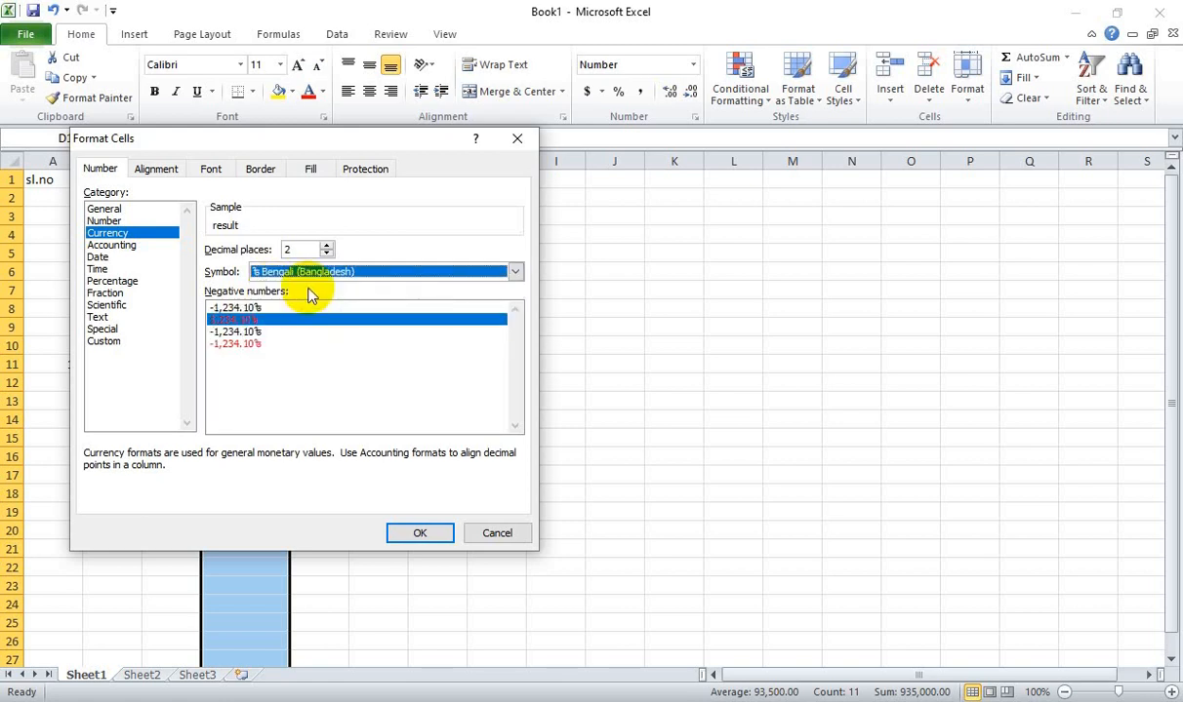
click(420, 535)
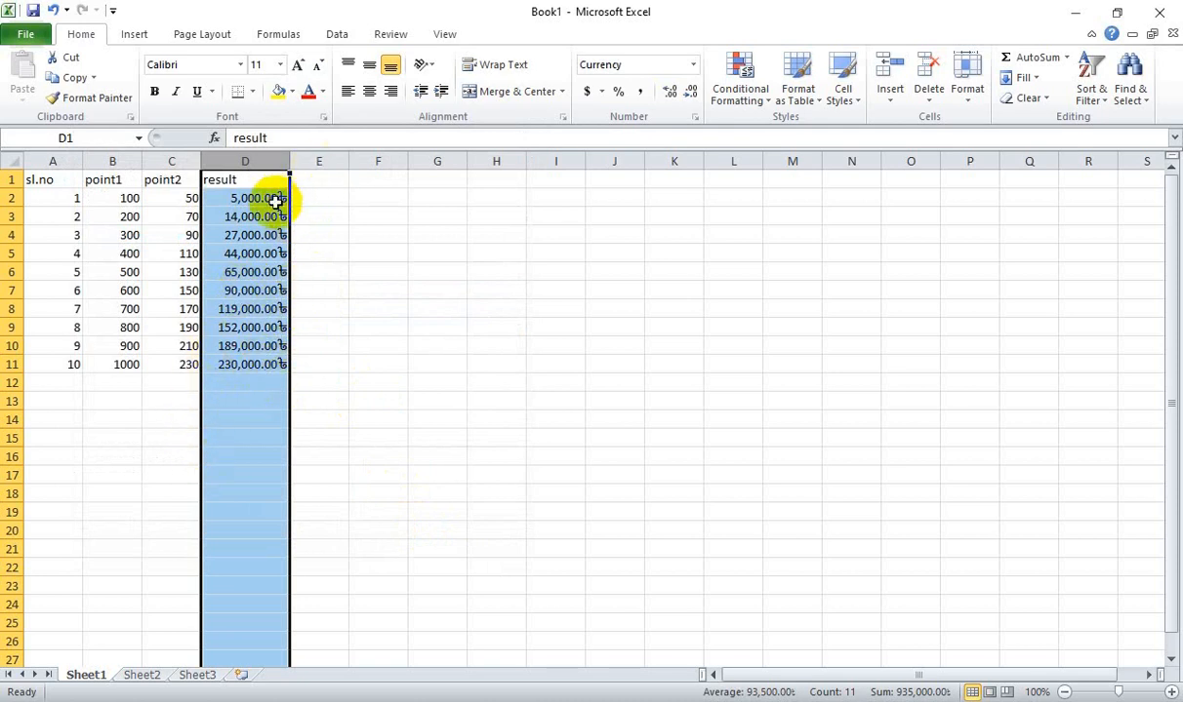
click(694, 116)
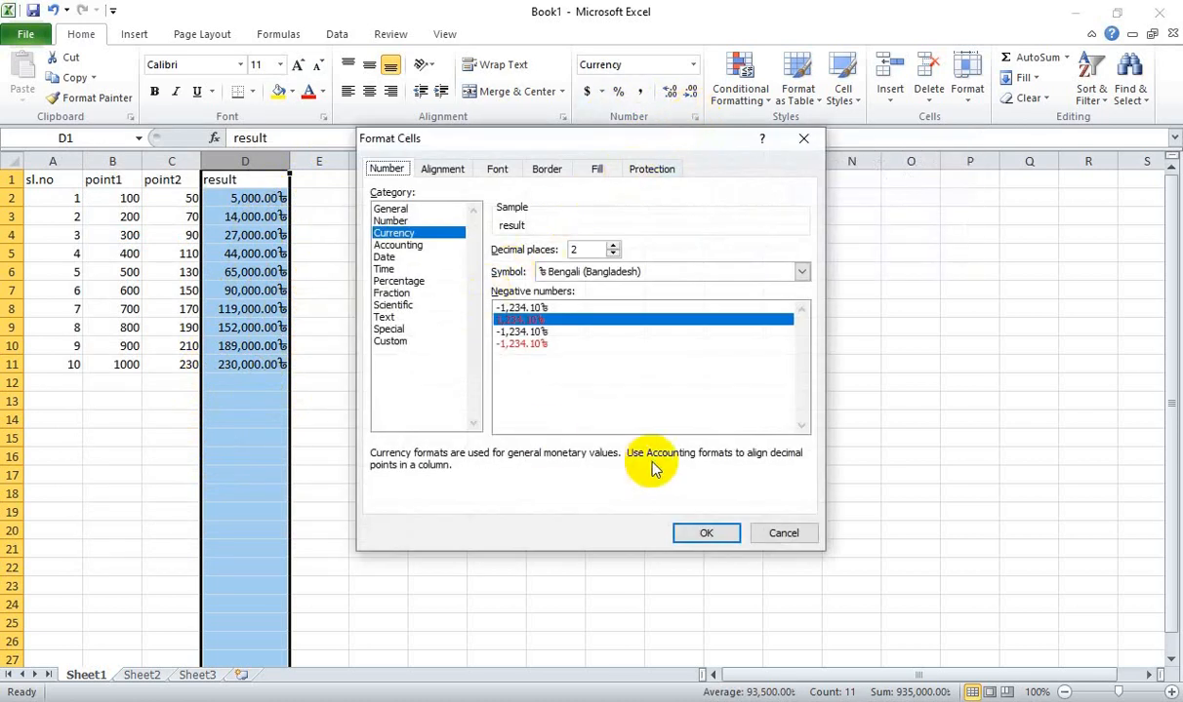
click(698, 532)
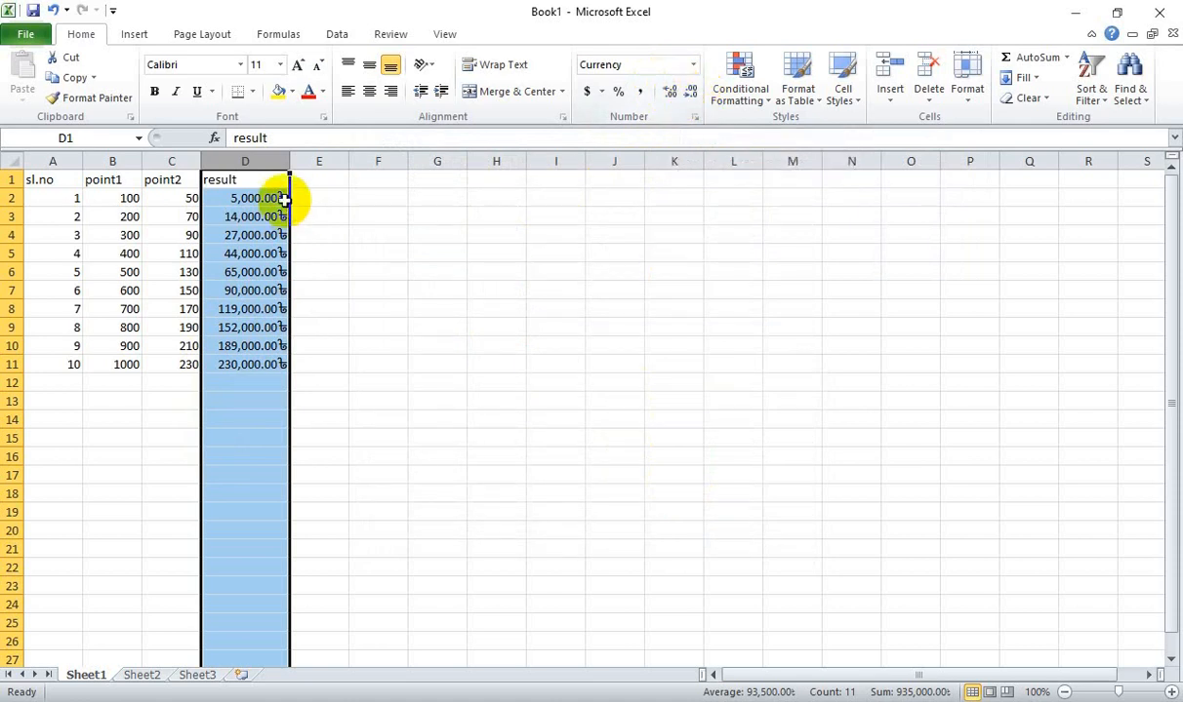
Reduce the result column's decimal places to zero, and increase them to five.
click(694, 91)
click(692, 91)
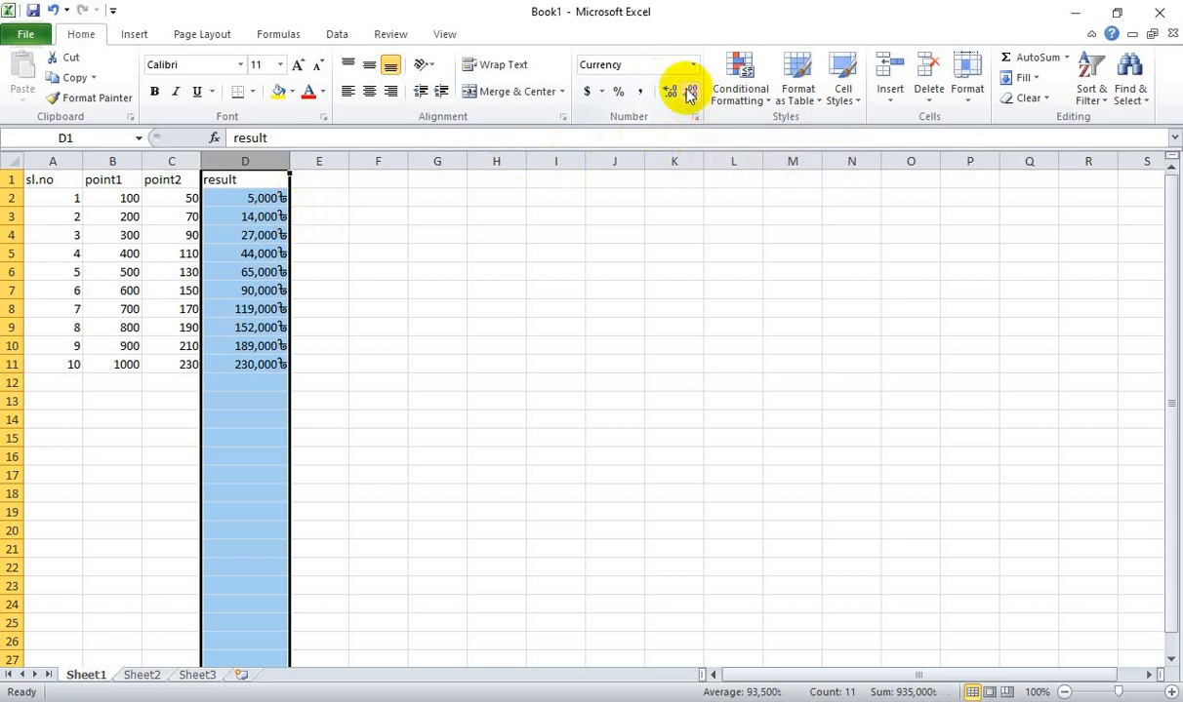
click(670, 94)
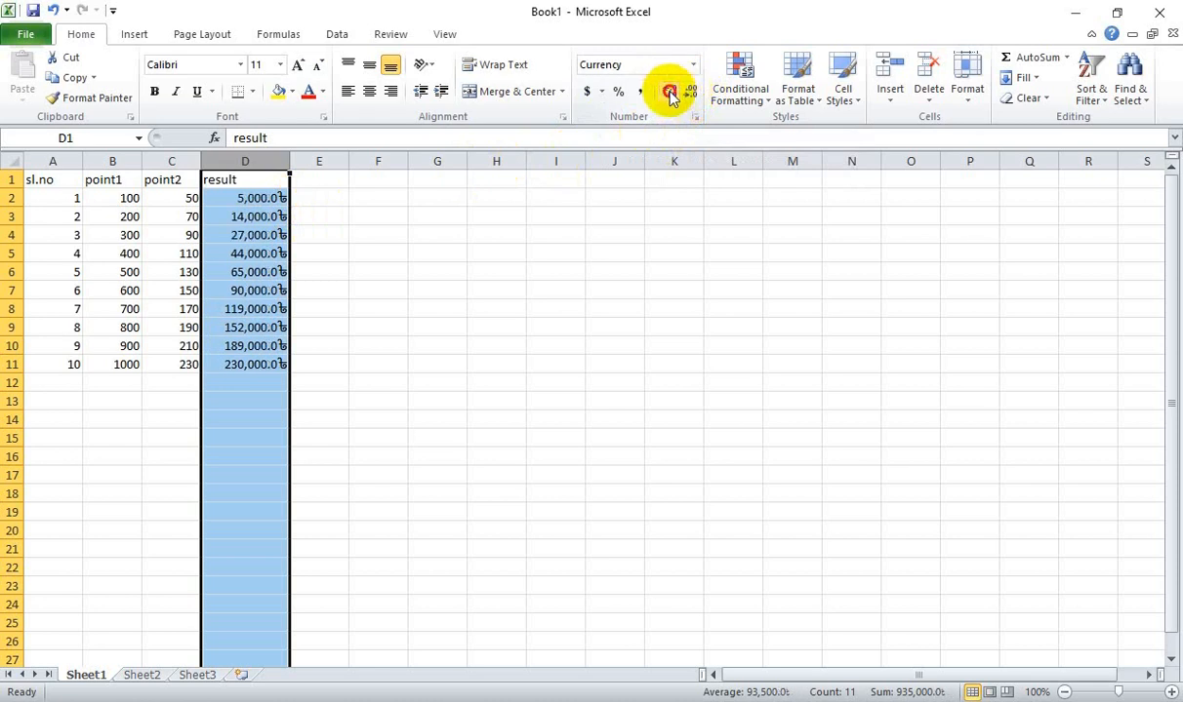
click(671, 95)
click(671, 94)
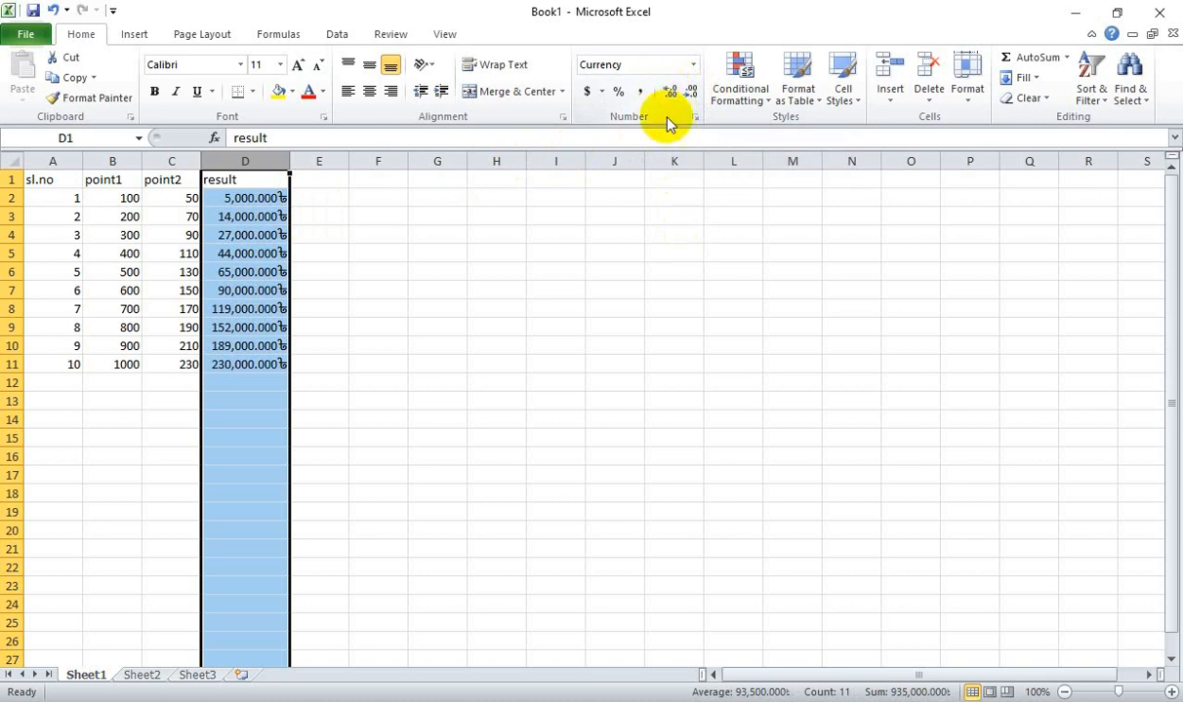
click(672, 95)
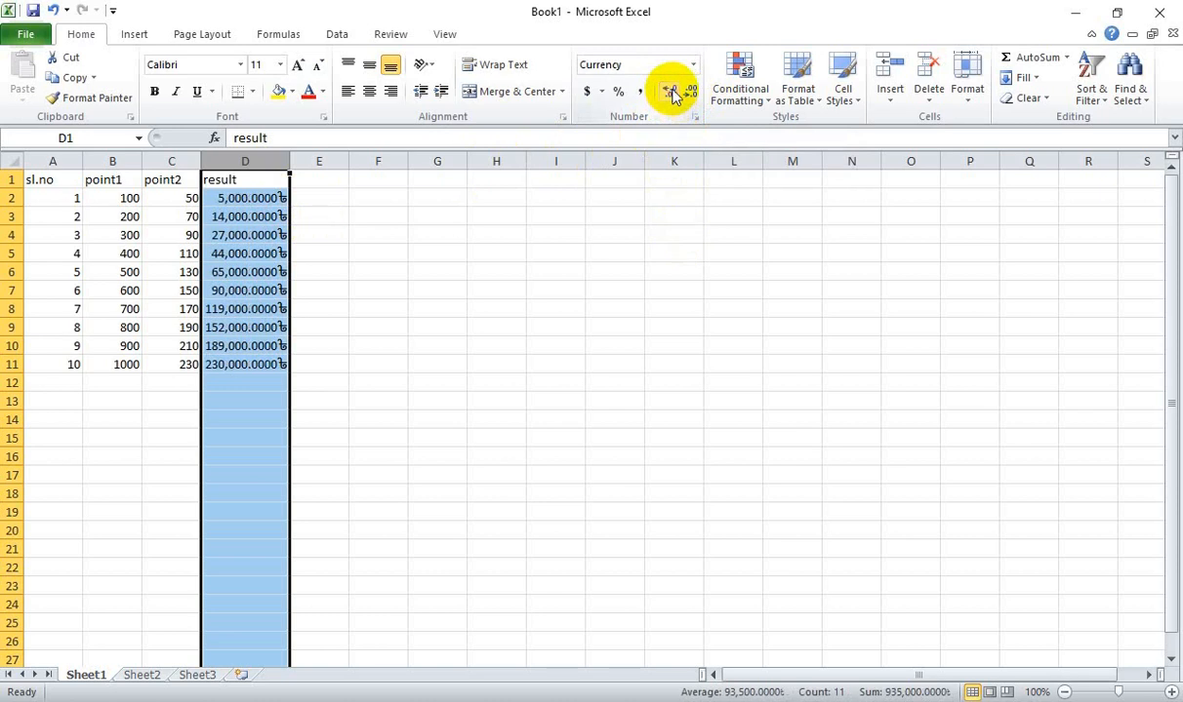
click(673, 95)
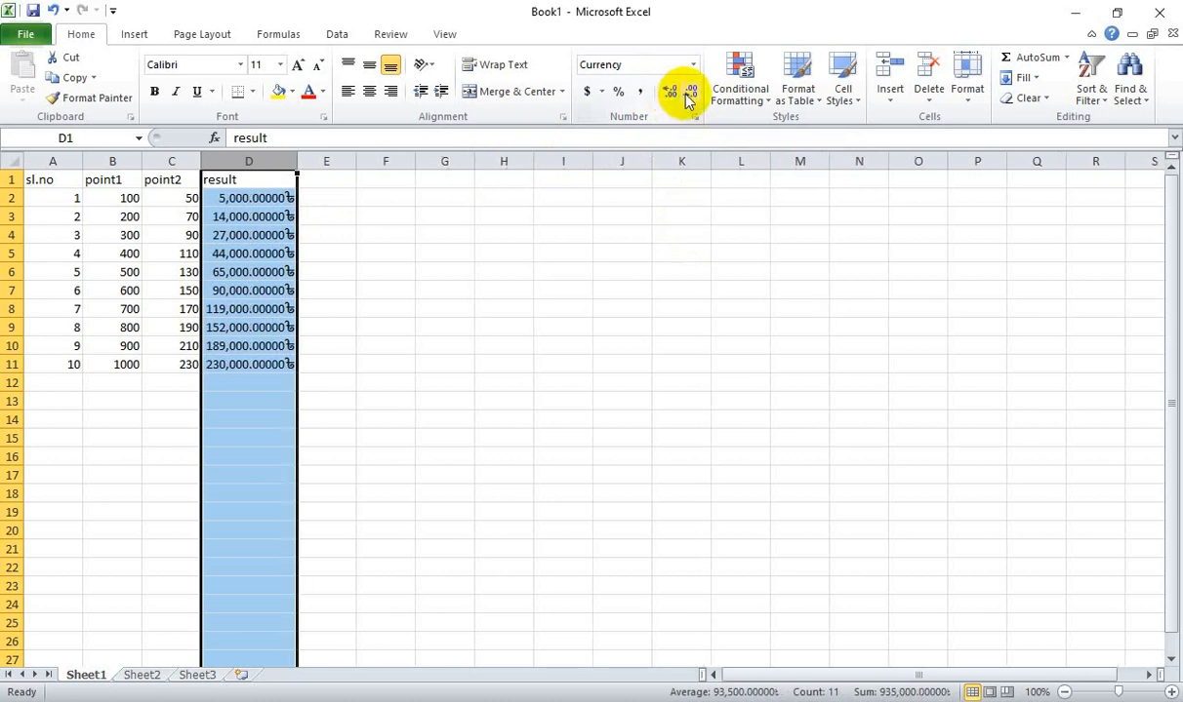
Reduce the decimal places of the result column D to two.
click(692, 92)
click(692, 92)
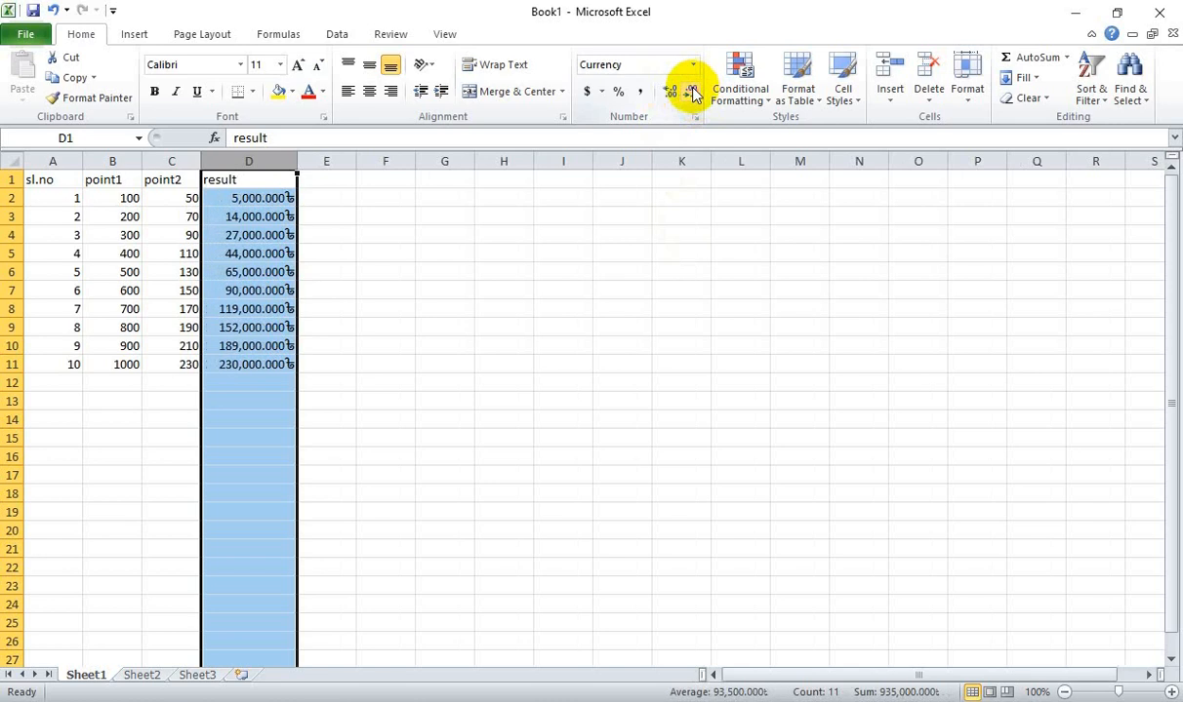
click(692, 91)
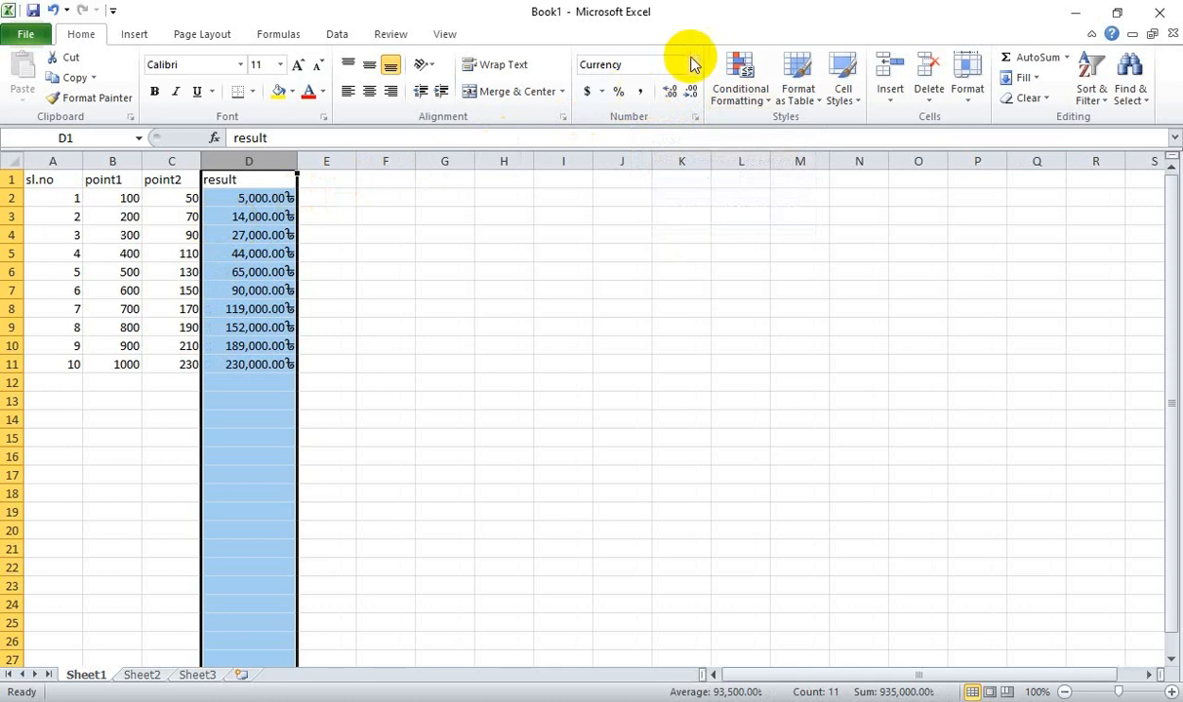
Try the Comma and Percent styles on the result column D, and apply the dollar Accounting format.
click(640, 92)
click(620, 92)
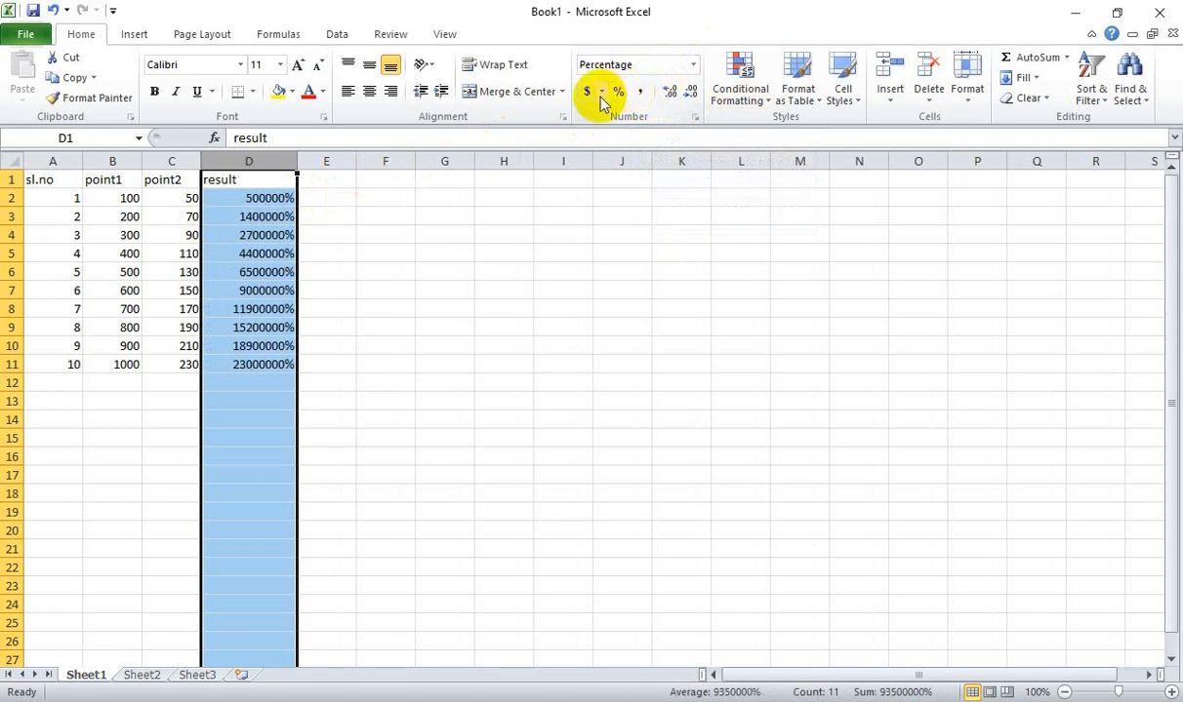
click(588, 94)
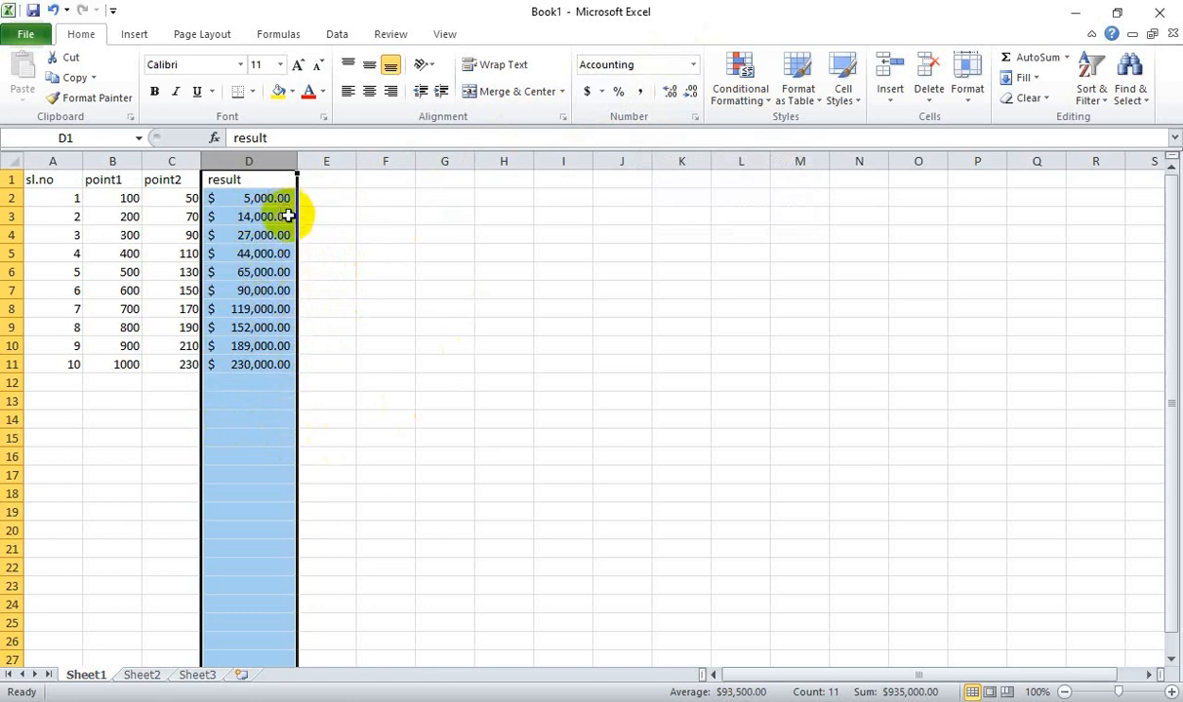
Format the result column D as Number with two decimal places and the 1000 separator.
click(250, 173)
click(251, 160)
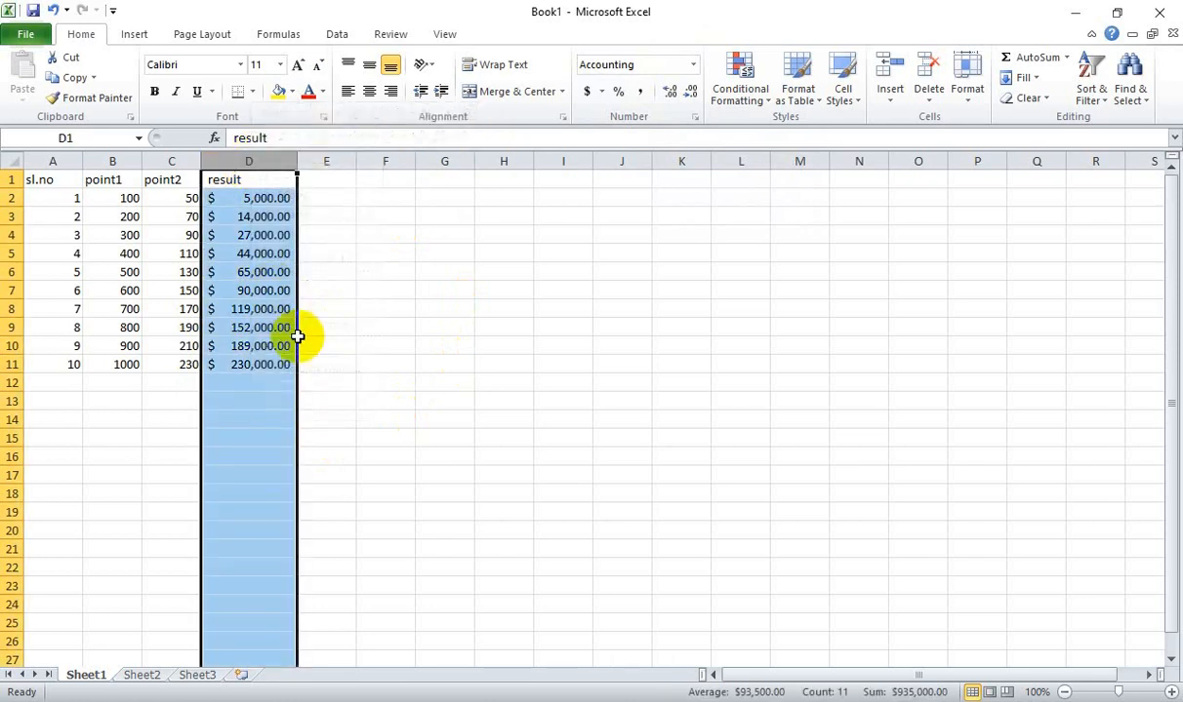
right_click(253, 161)
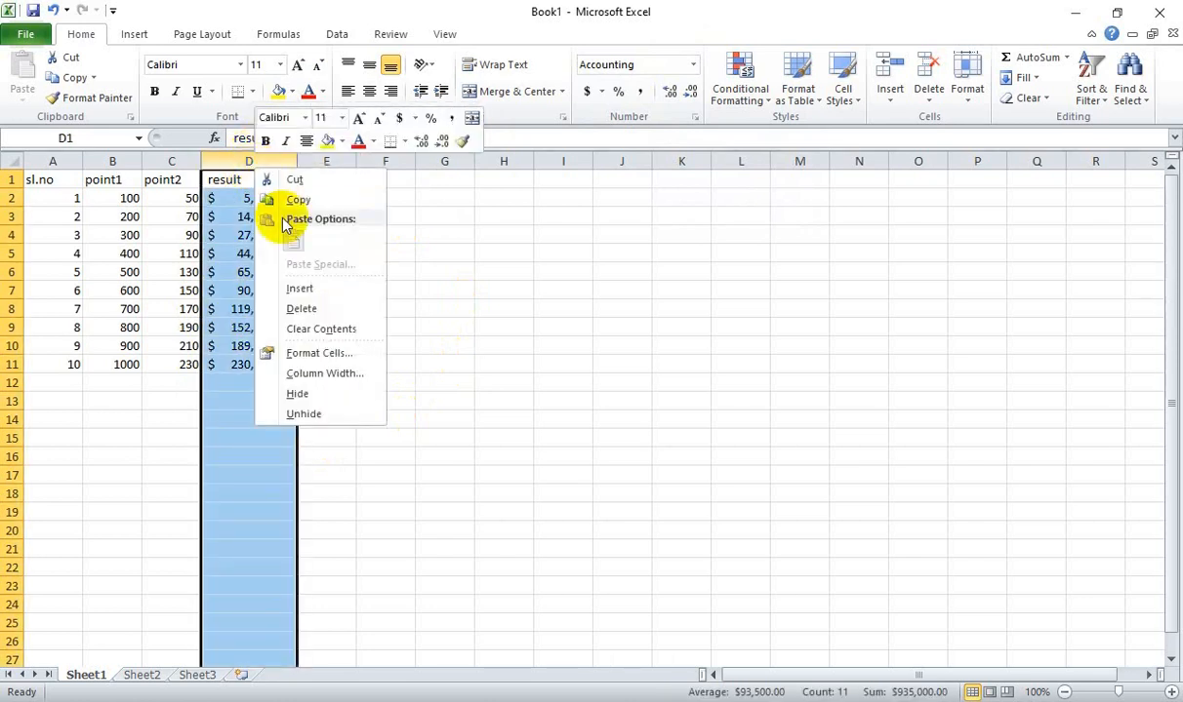
click(307, 352)
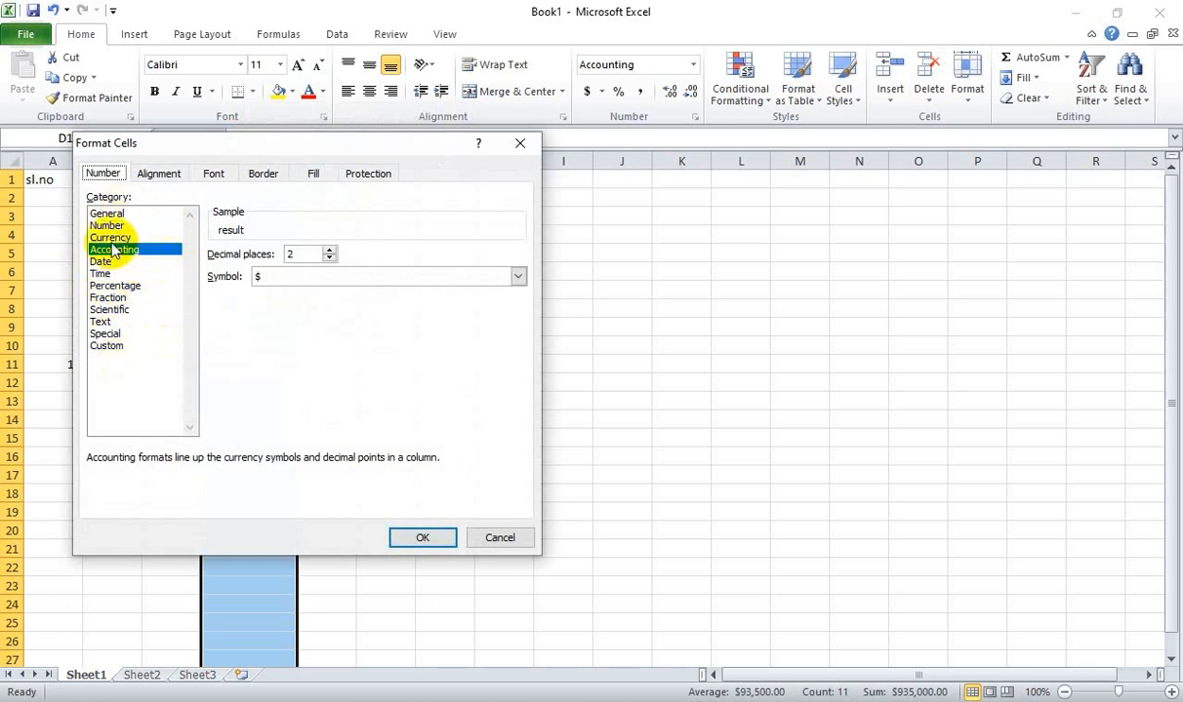
click(111, 237)
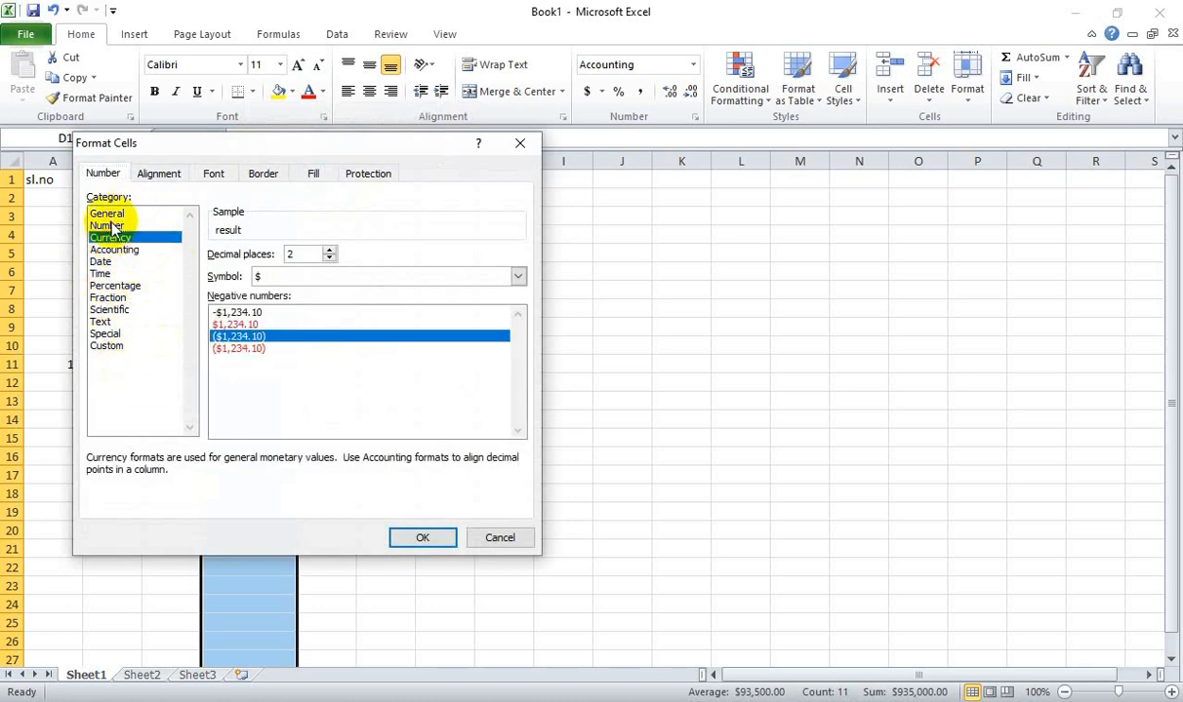
click(107, 225)
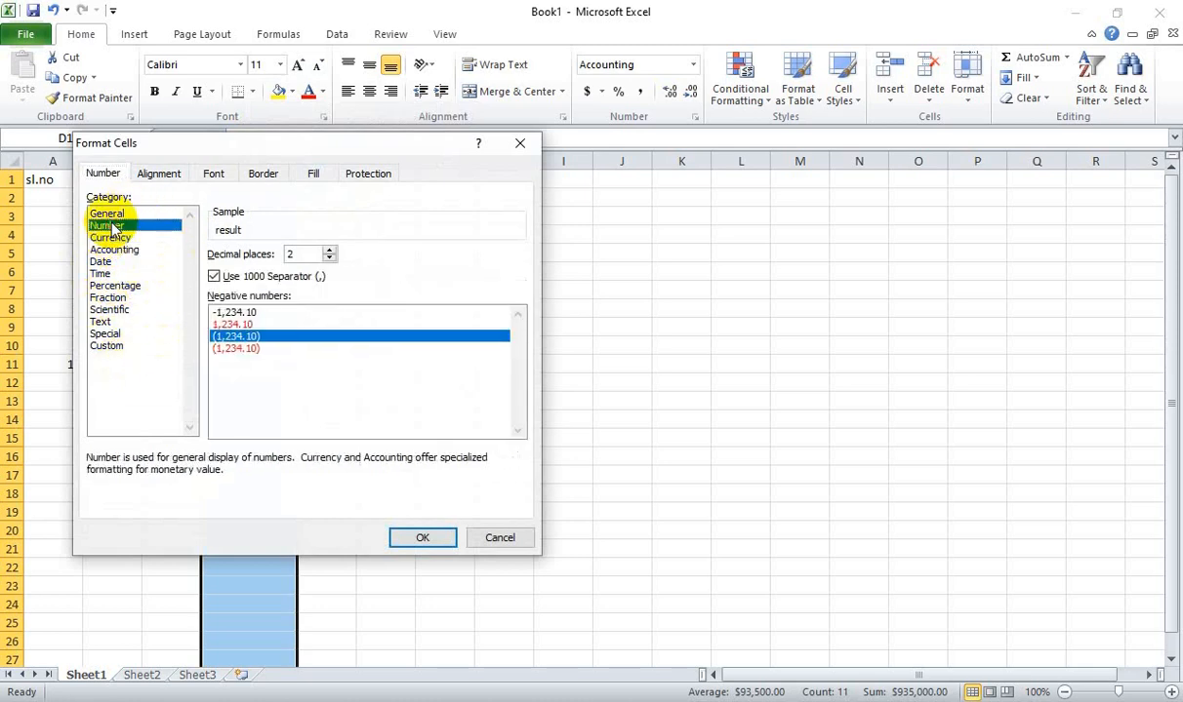
click(421, 540)
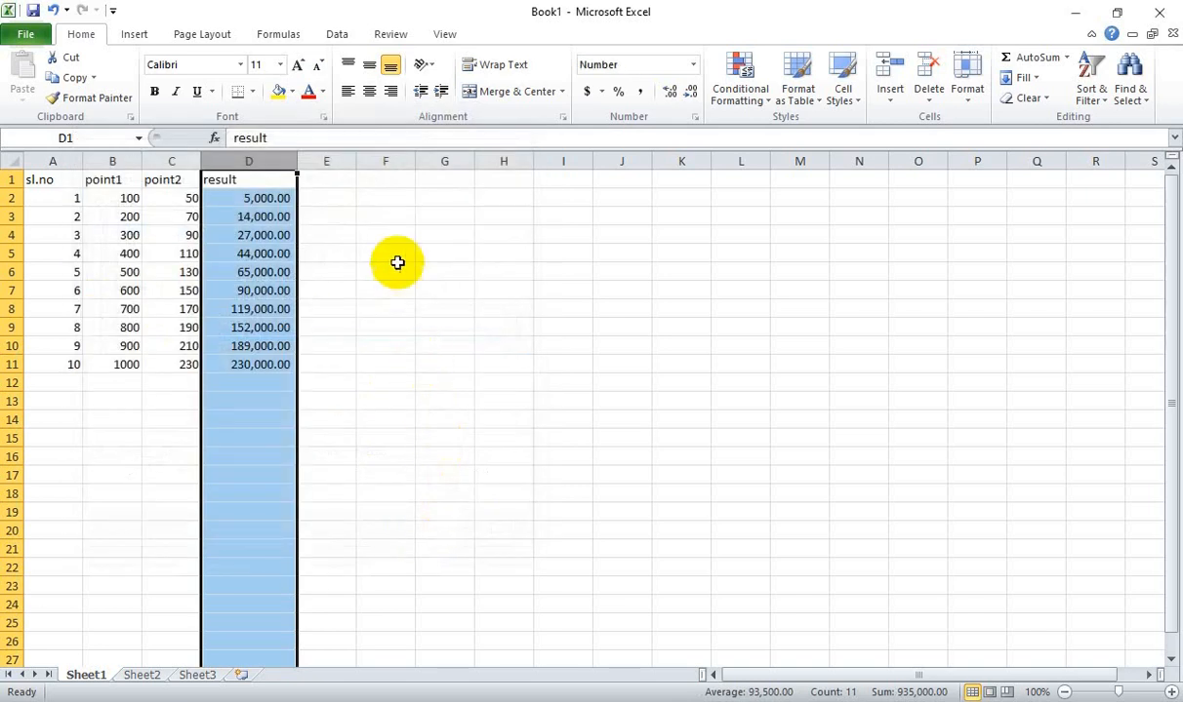